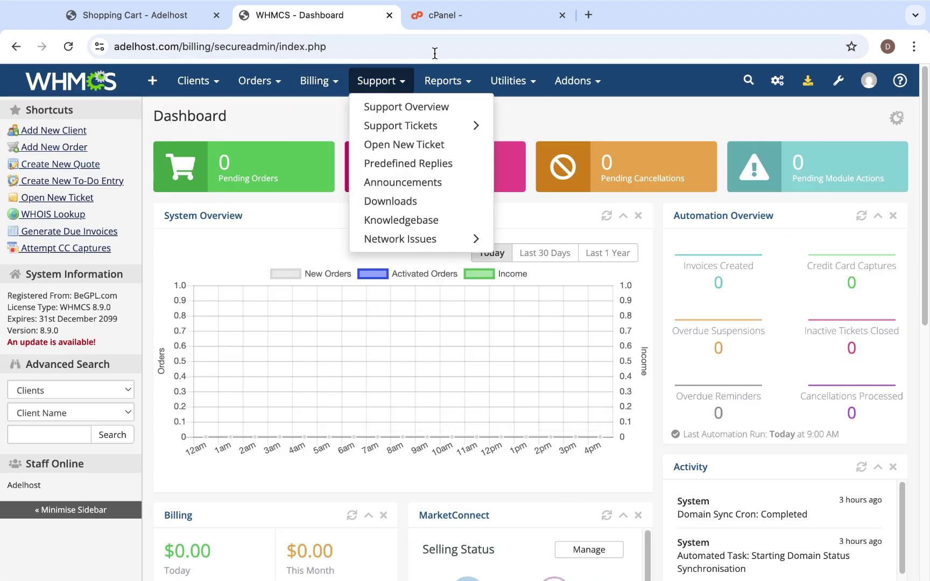
Open the System Settings page of the WHMCS installation.
left_click(838, 80)
left_click(838, 81)
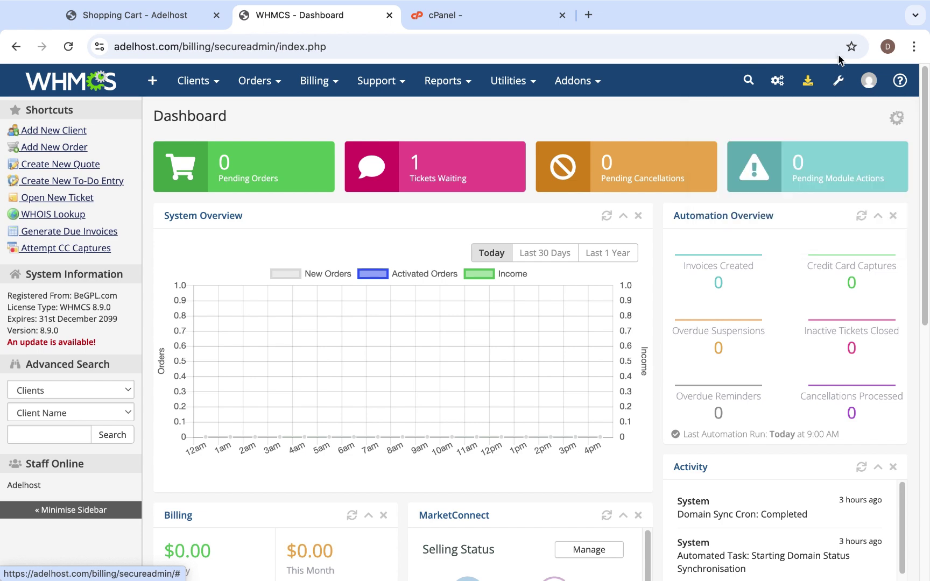
left_click(838, 80)
left_click(738, 146)
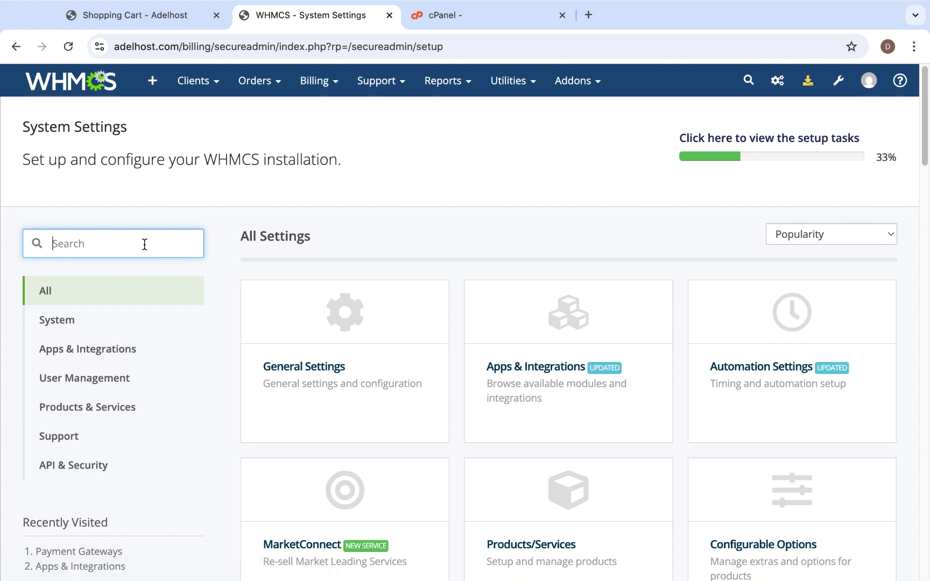
Search the settings for "payme" and open Payment Gateways.
type("p")
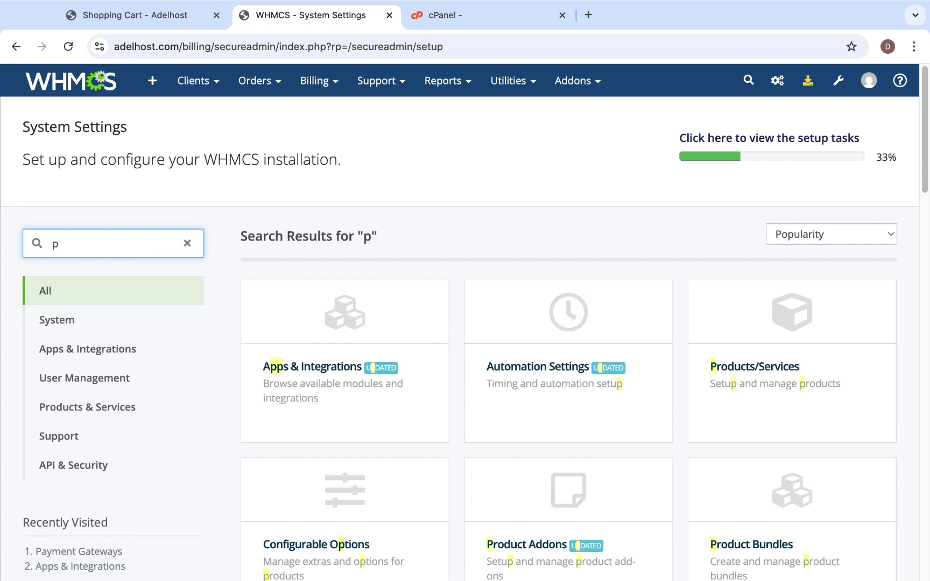
type("ayme")
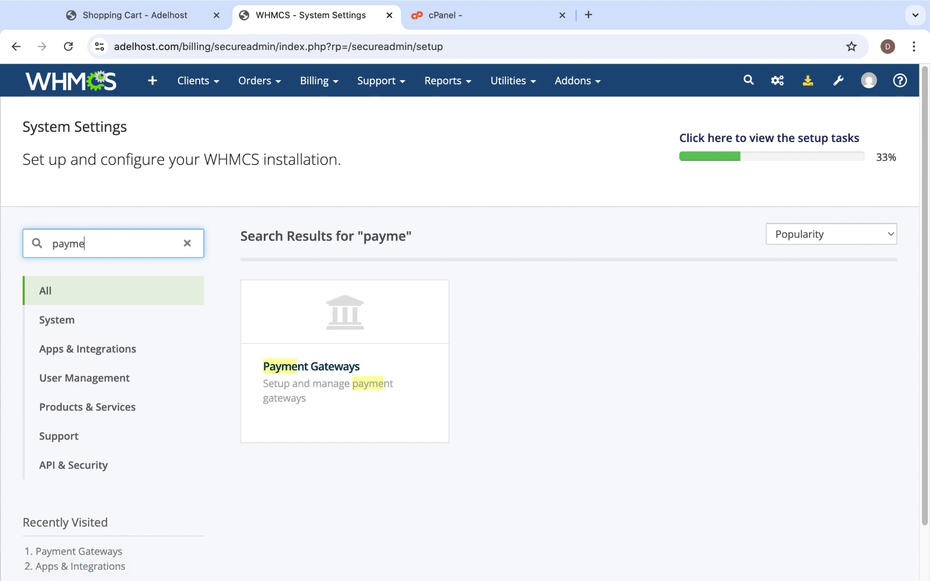
left_click(329, 392)
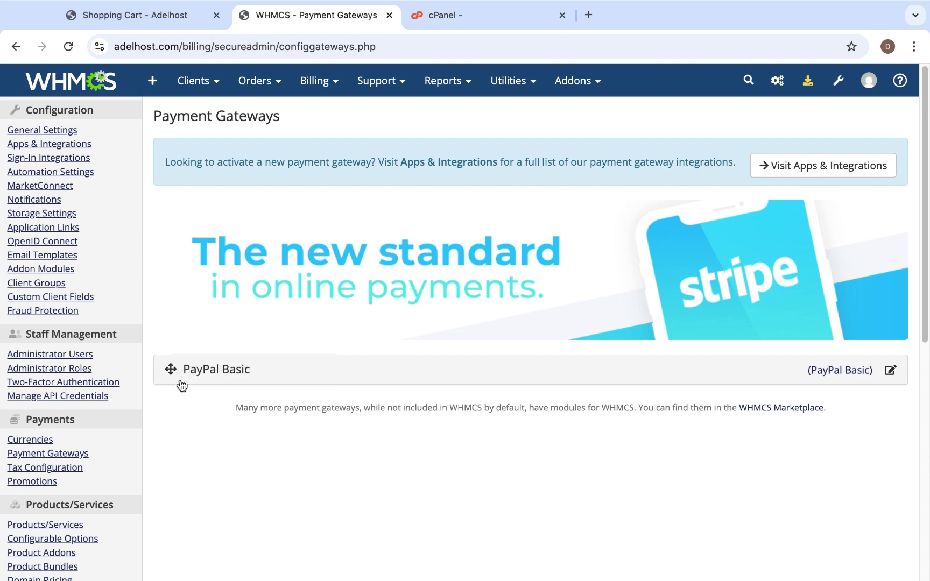
Expand the PayPal Basic gateway's settings and examine its order form visibility, display name and PayPal email.
left_click(208, 372)
scroll(318, 410, "down", 3)
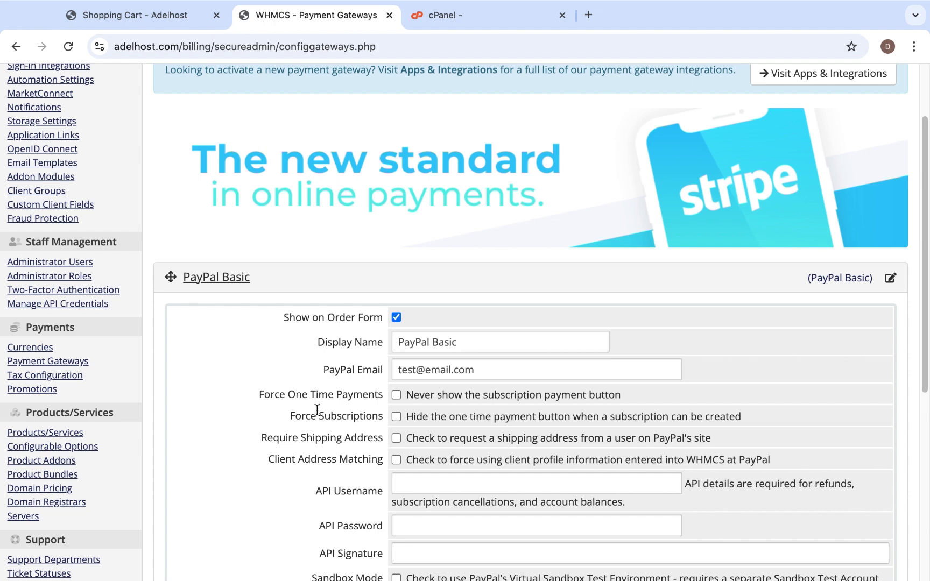
scroll(312, 427, "down", 1)
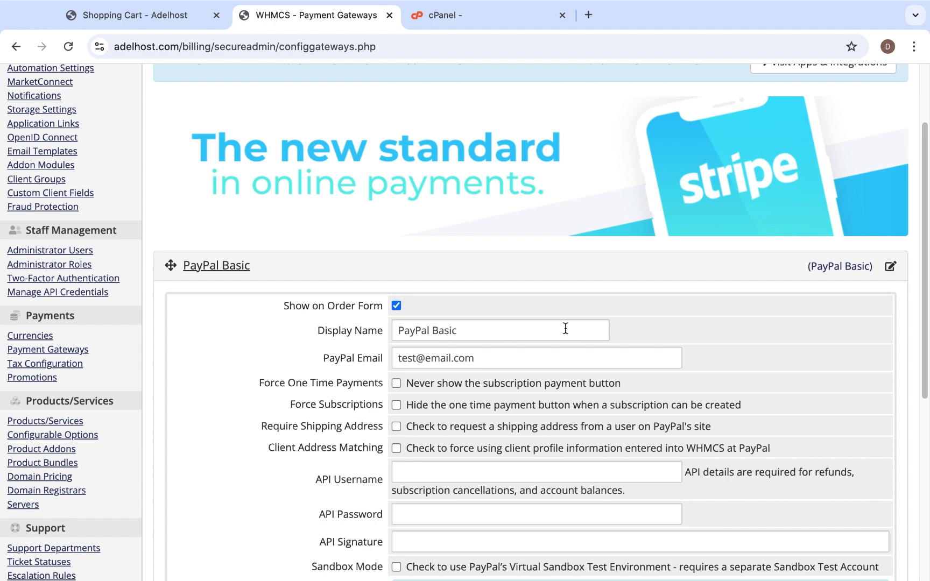
scroll(542, 436, "down", 2)
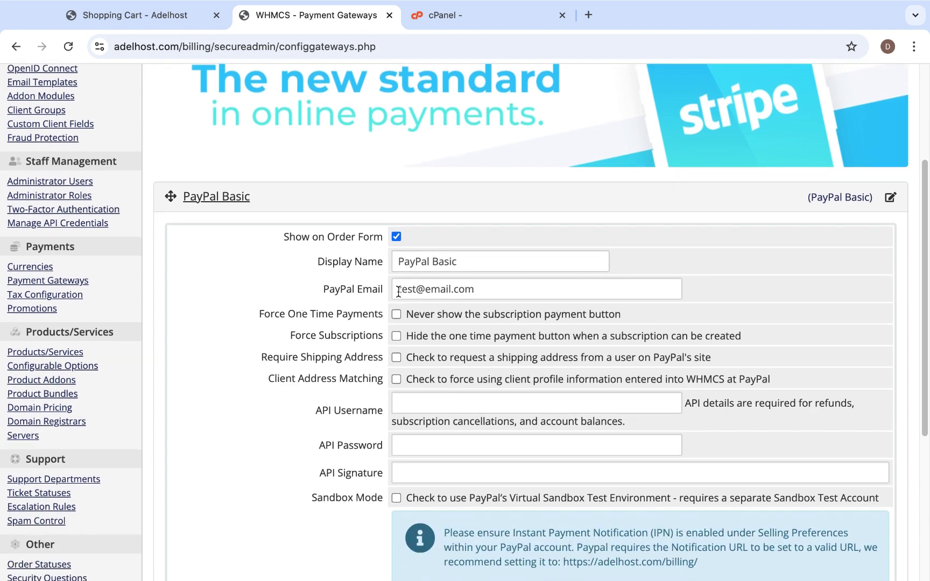
left_click_drag(398, 291, 510, 289)
double_click(510, 290)
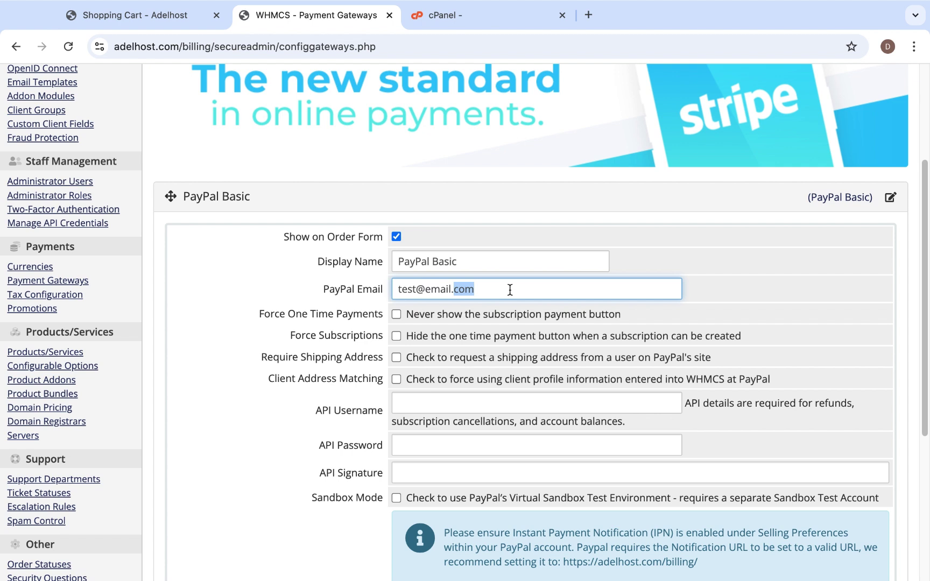
triple_click(510, 289)
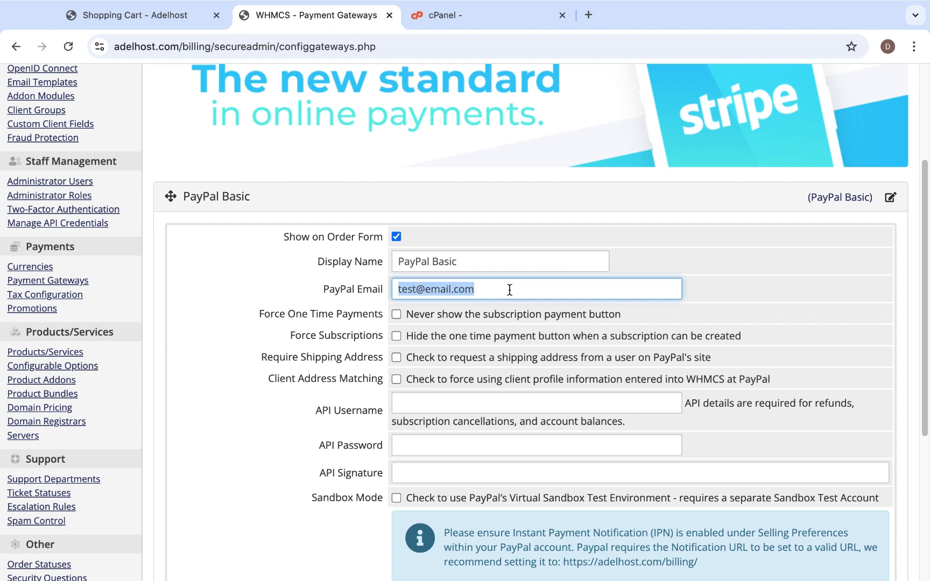
left_click(510, 289)
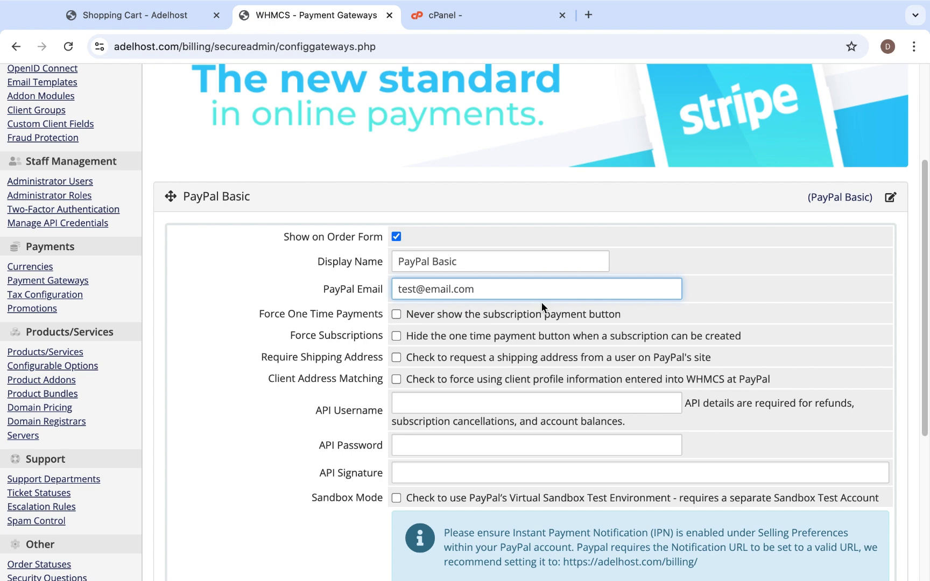
Examine the PayPal Basic options for one-time payments, subscriptions, shipping address, client address matching, API credentials and sandbox mode.
scroll(542, 303, "down", 1)
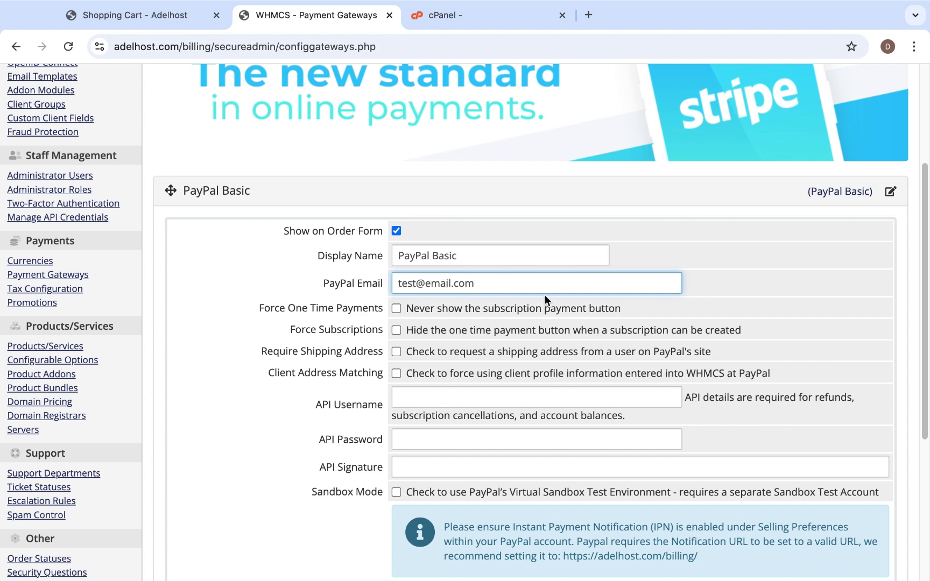
scroll(545, 295, "down", 1)
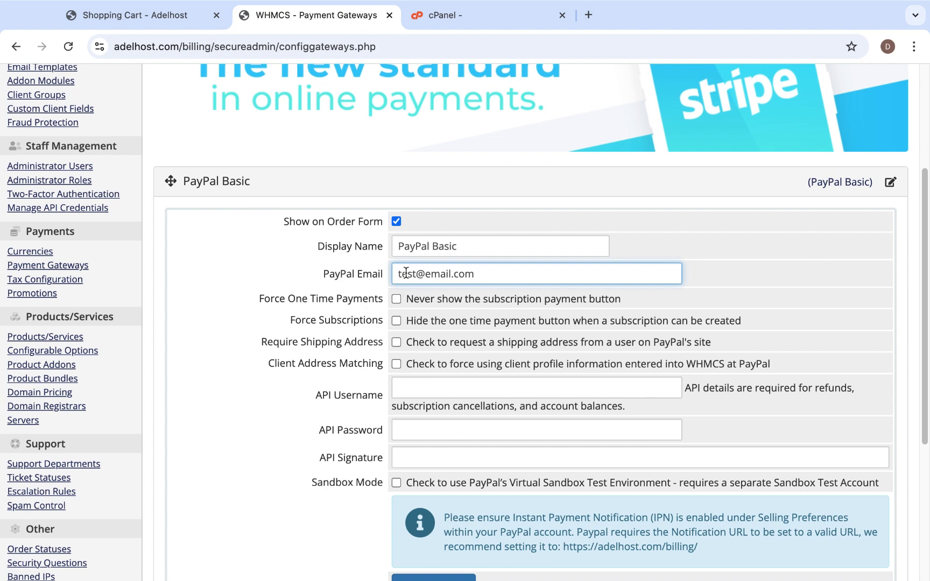
scroll(456, 361, "down", 1)
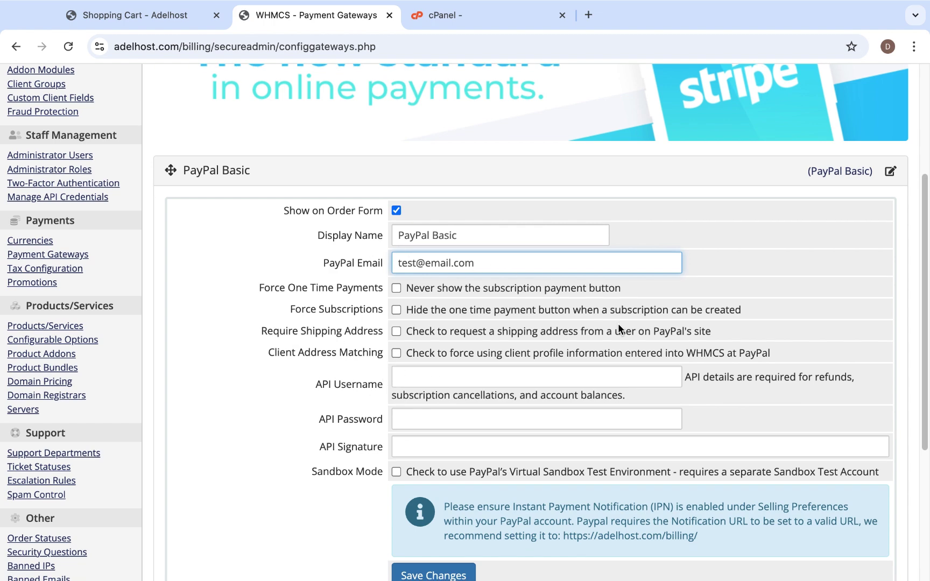
scroll(617, 323, "down", 3)
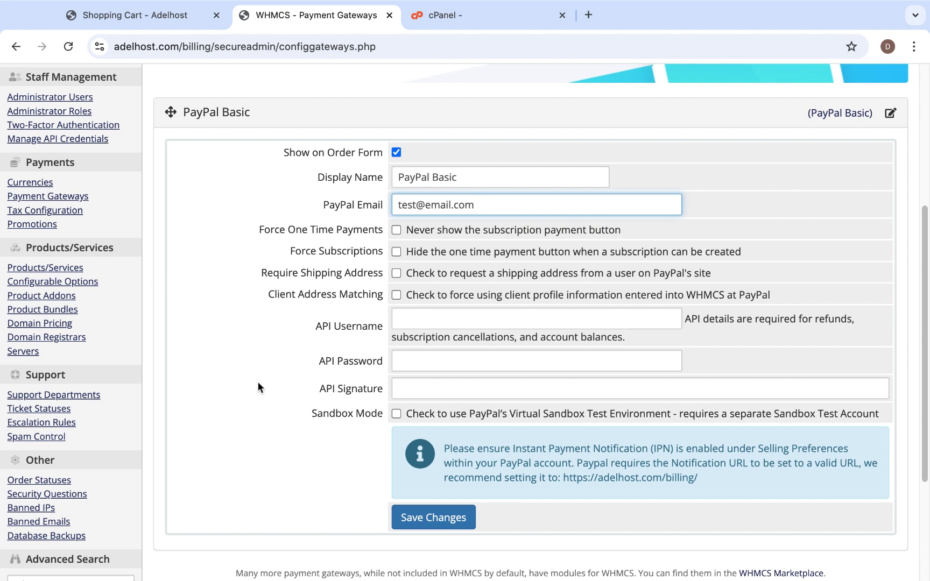
scroll(491, 350, "up", 1)
scroll(491, 349, "up", 2)
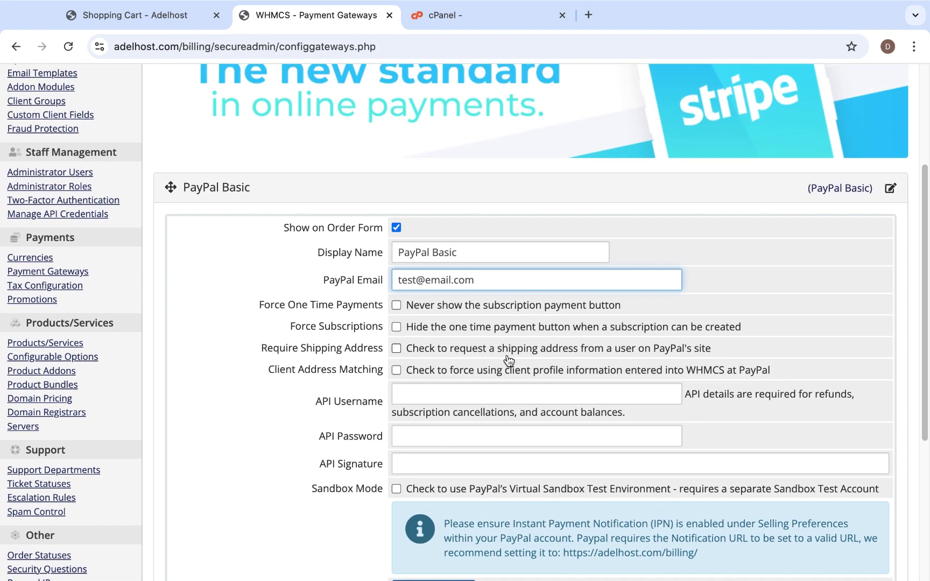
scroll(525, 387, "down", 1)
scroll(331, 351, "down", 1)
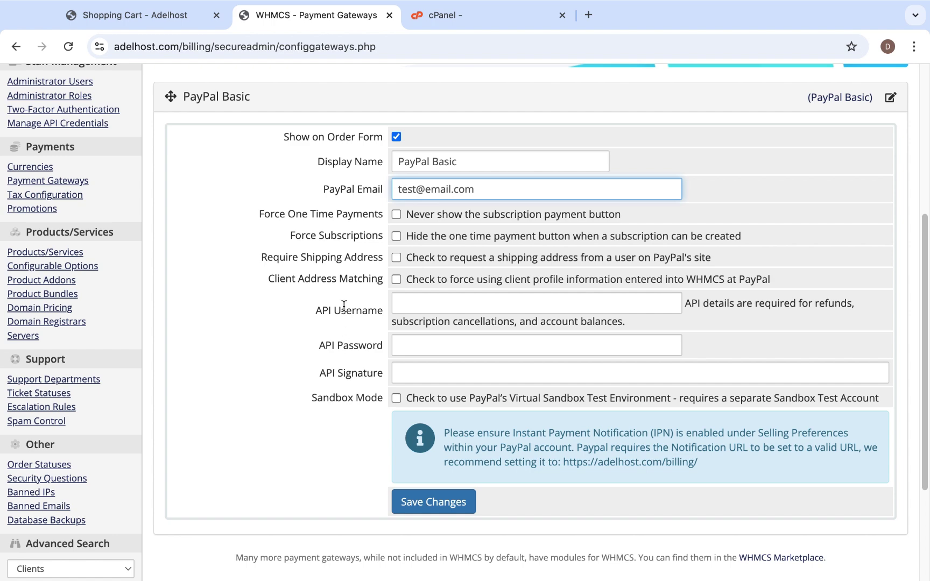
scroll(452, 360, "up", 1)
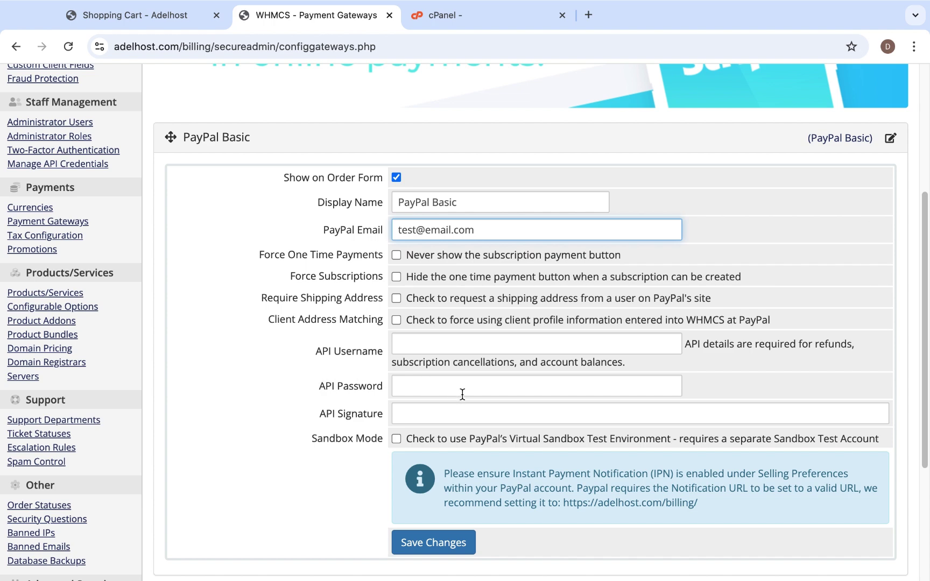
scroll(461, 392, "up", 1)
scroll(463, 394, "down", 1)
scroll(462, 394, "down", 2)
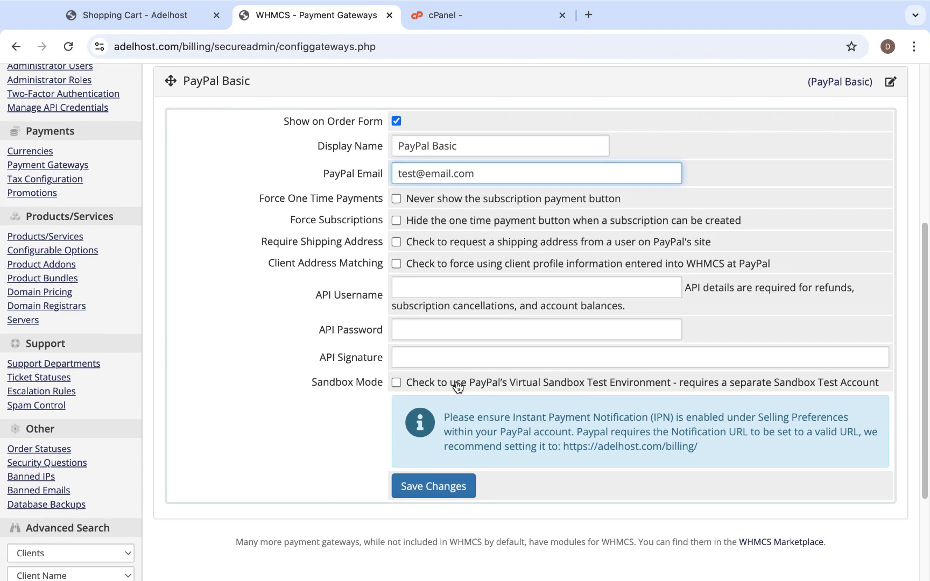
Save the PayPal Basic gateway settings.
scroll(468, 384, "down", 2)
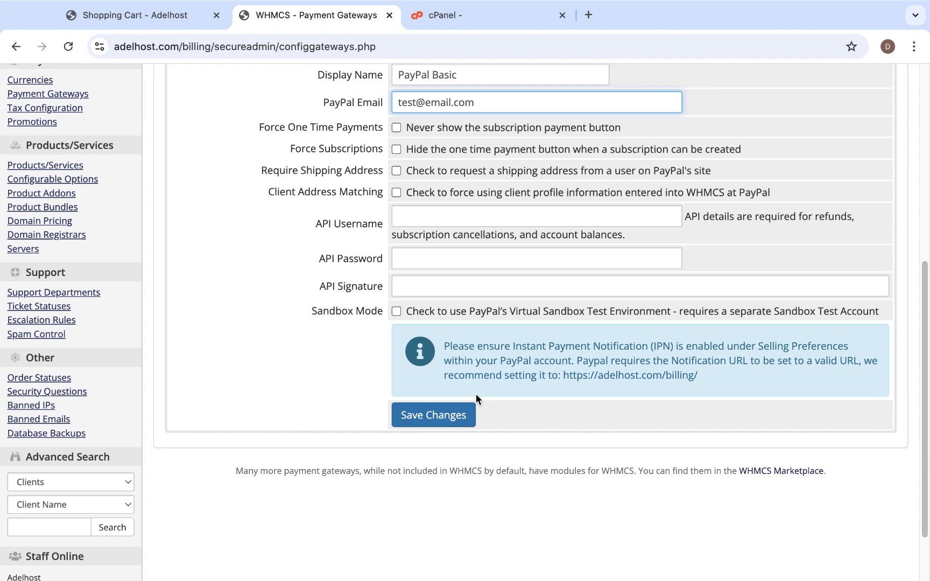
left_click(457, 415)
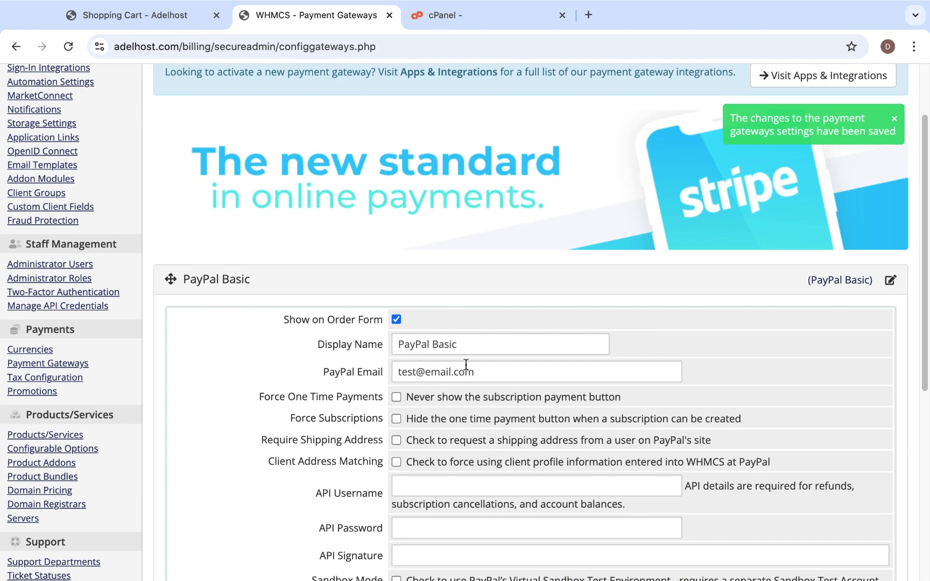
scroll(466, 364, "up", 1)
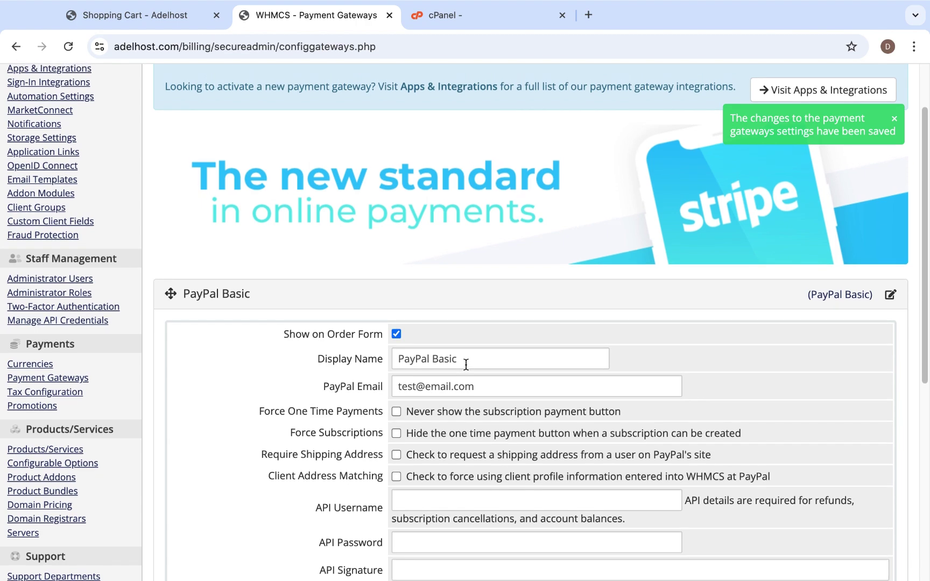
scroll(466, 364, "up", 2)
scroll(466, 365, "down", 5)
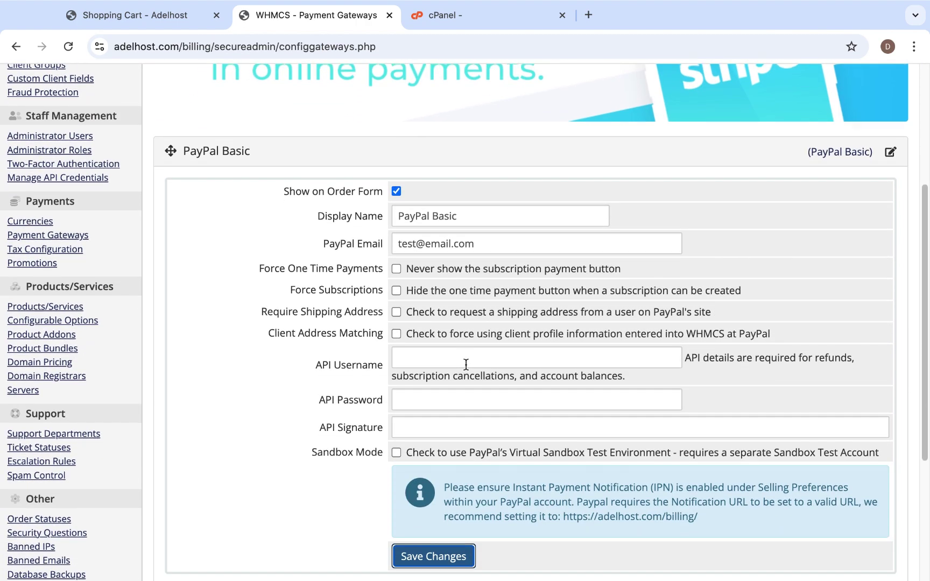
Open the full list of payment gateway integrations and browse the recommended and additional payment apps.
scroll(466, 365, "up", 4)
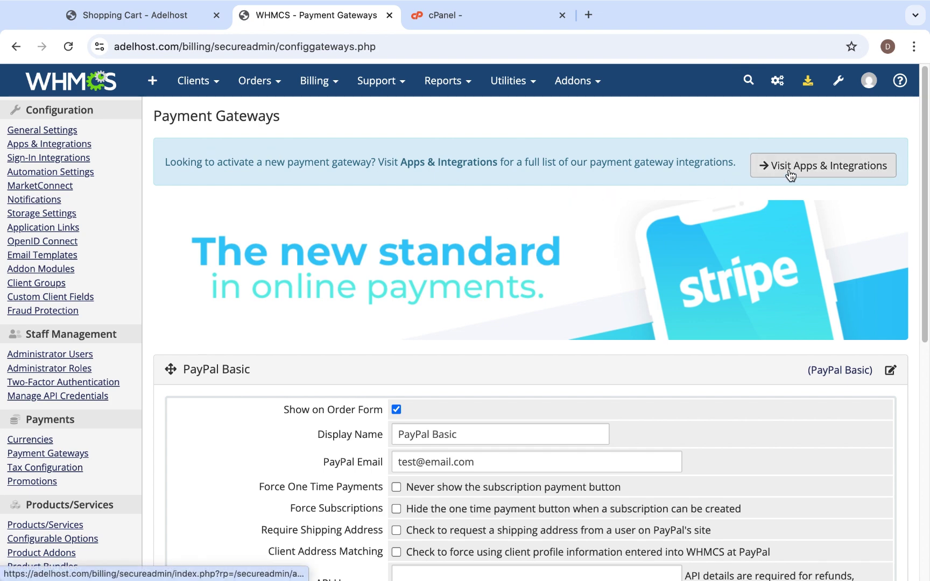
left_click(876, 172)
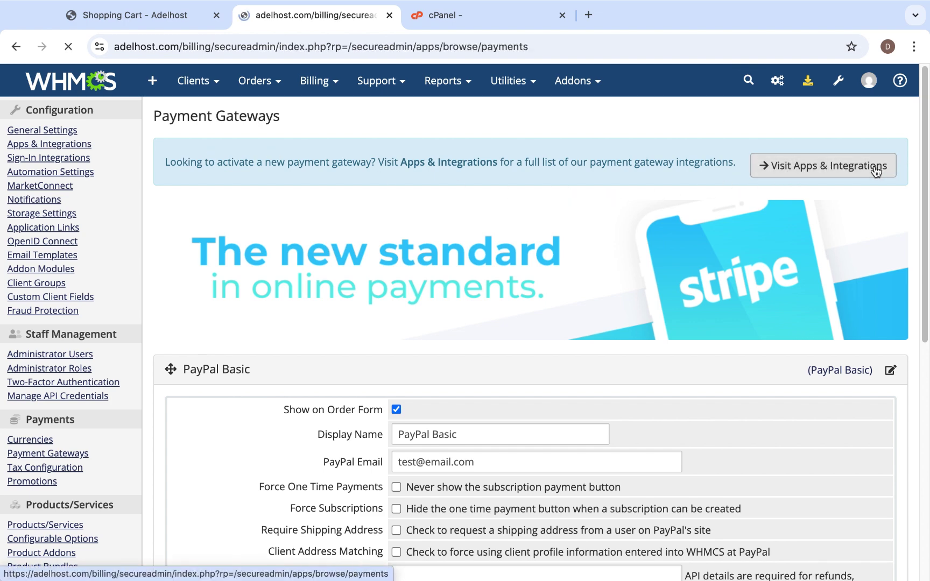
scroll(630, 310, "down", 3)
scroll(594, 301, "down", 3)
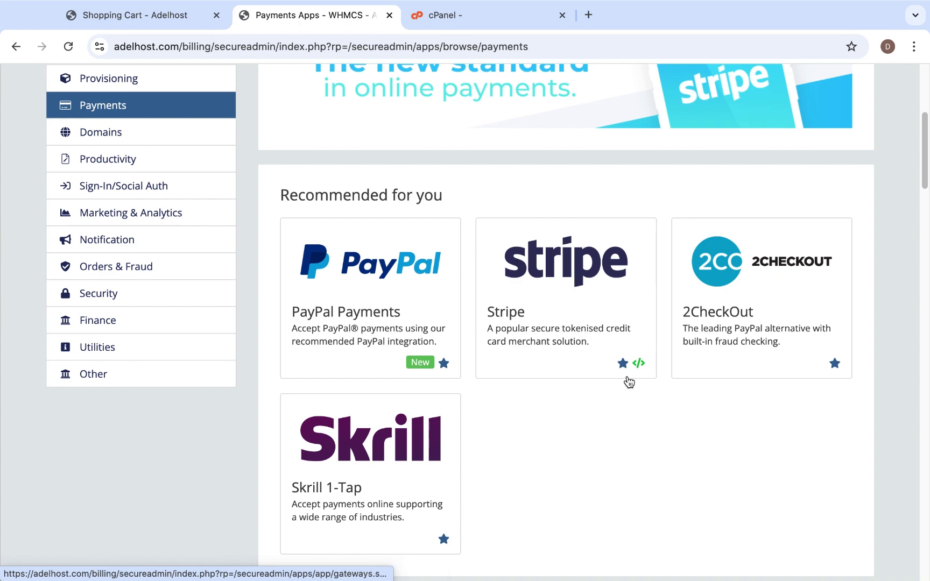
scroll(630, 378, "down", 3)
scroll(630, 378, "down", 15)
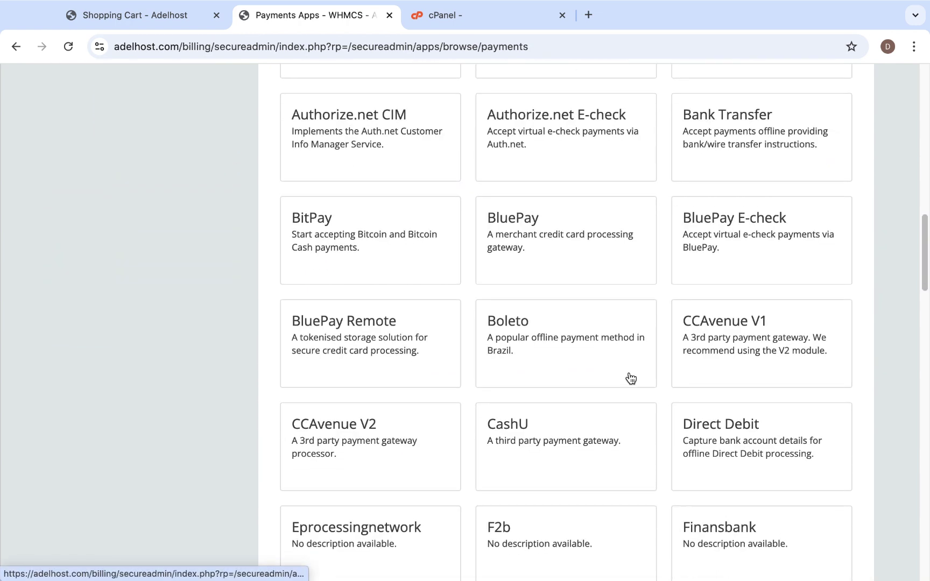
scroll(630, 378, "down", 4)
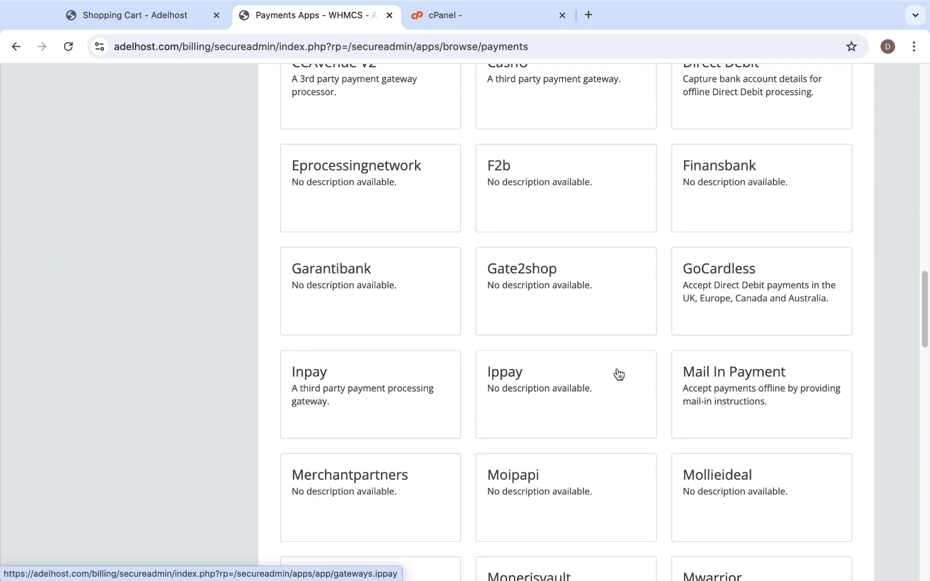
scroll(592, 384, "down", 6)
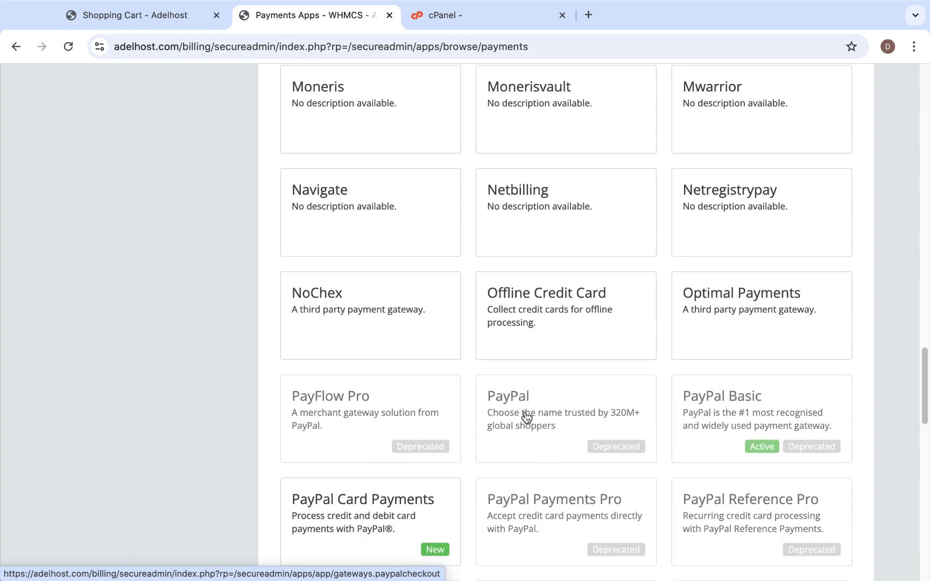
scroll(540, 364, "down", 7)
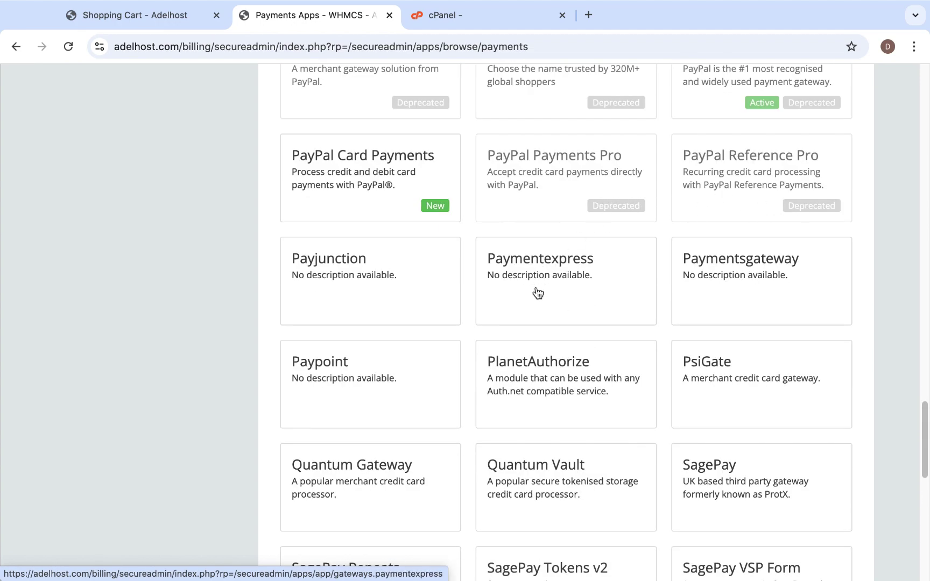
scroll(609, 184, "down", 3)
scroll(573, 419, "up", 20)
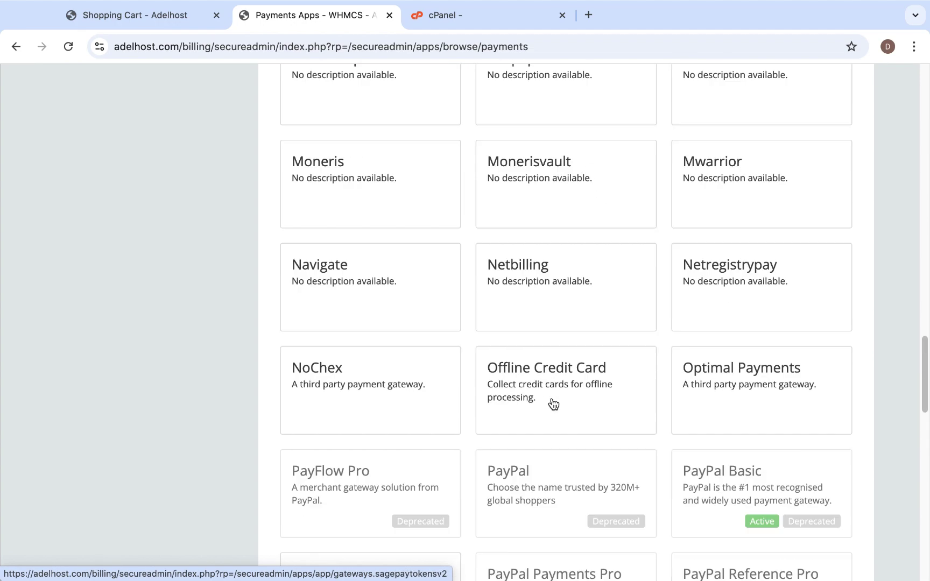
scroll(553, 404, "up", 10)
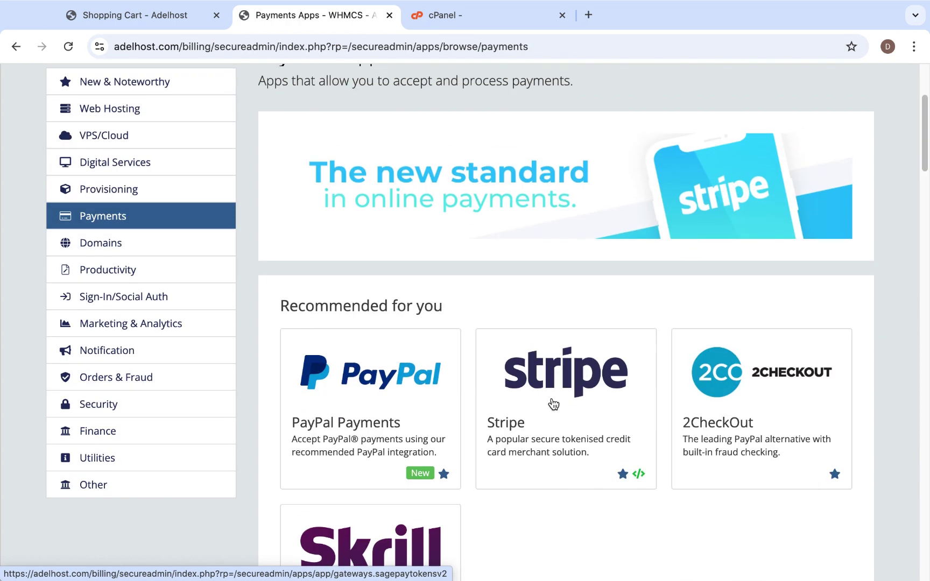
Activate the Stripe gateway from the recommended payment apps and put the cursor in its Display Name.
left_click(525, 394)
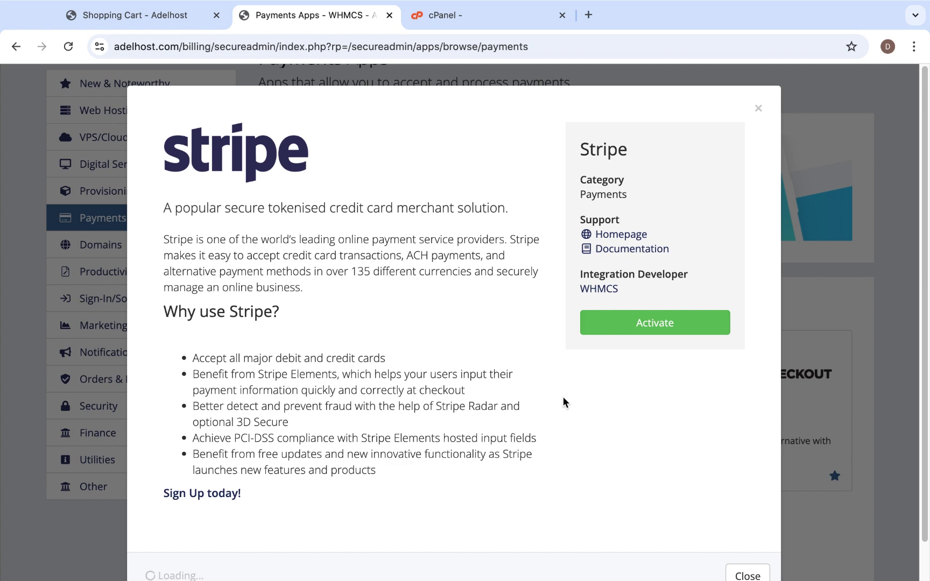
left_click(613, 322)
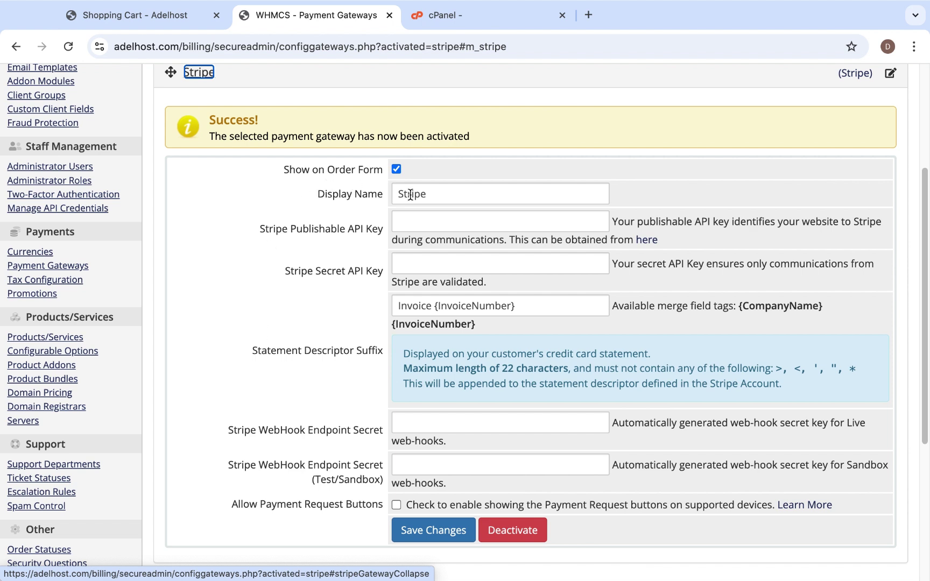
left_click(523, 196)
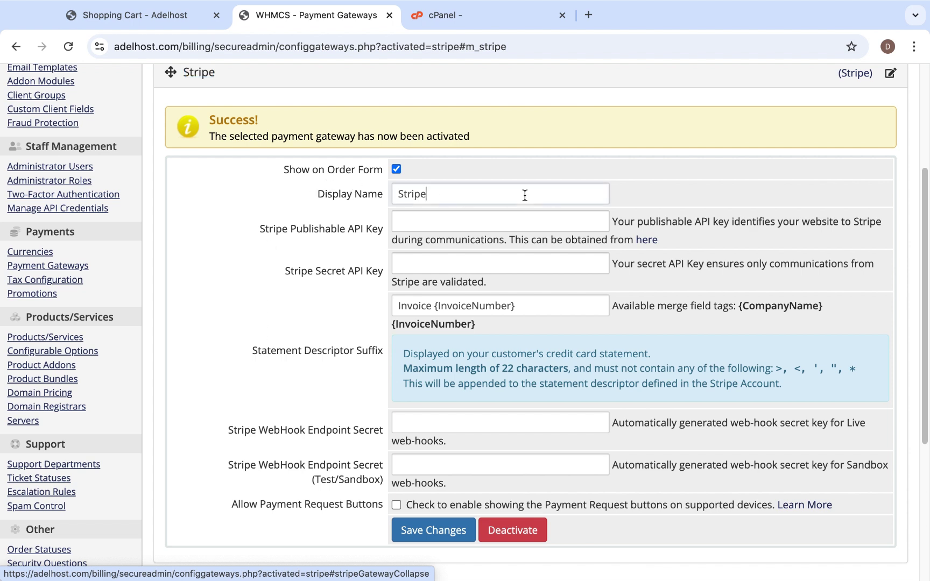
Examine the Stripe gateway's publishable and secret API key fields and its live and sandbox webhook endpoint secret fields.
left_click(615, 155)
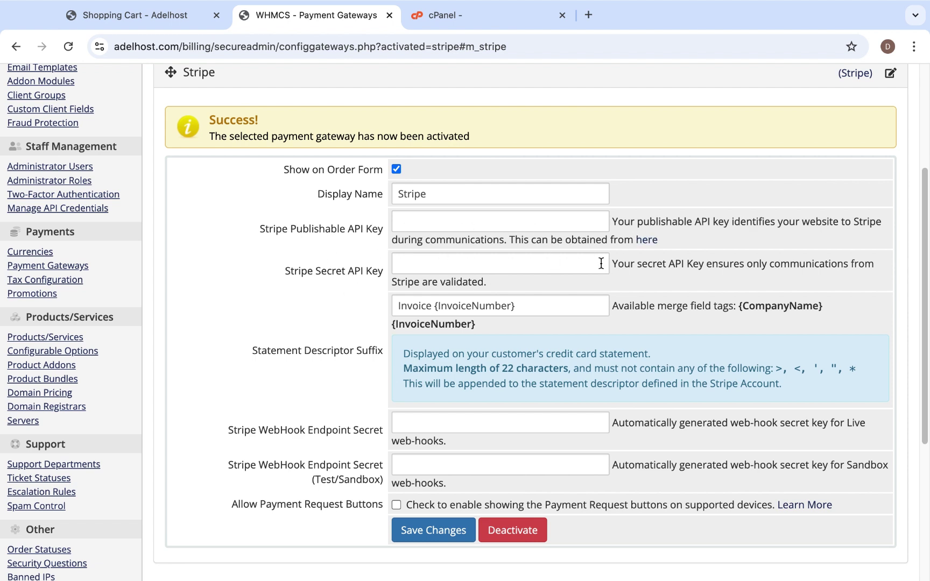
left_click(401, 223)
left_click_drag(261, 228, 410, 227)
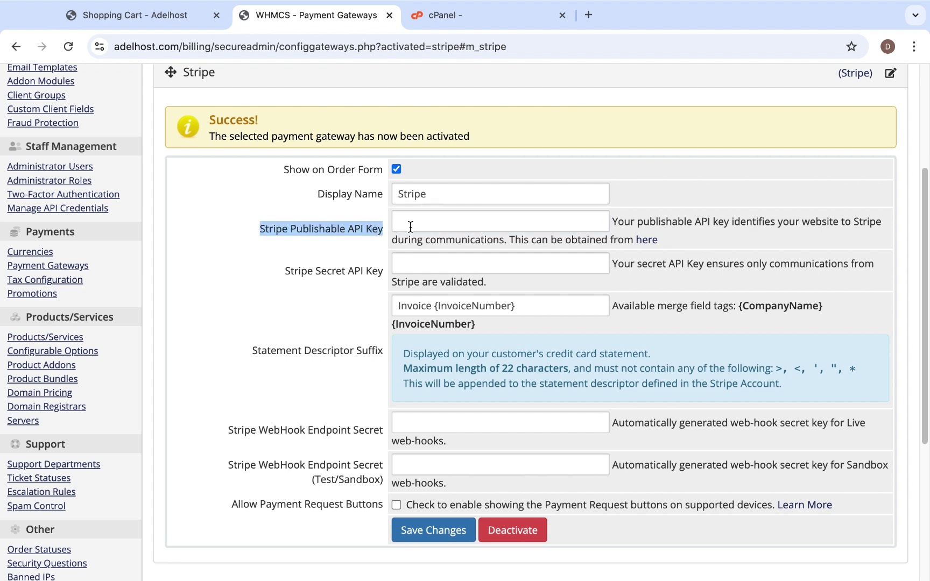
left_click(420, 223)
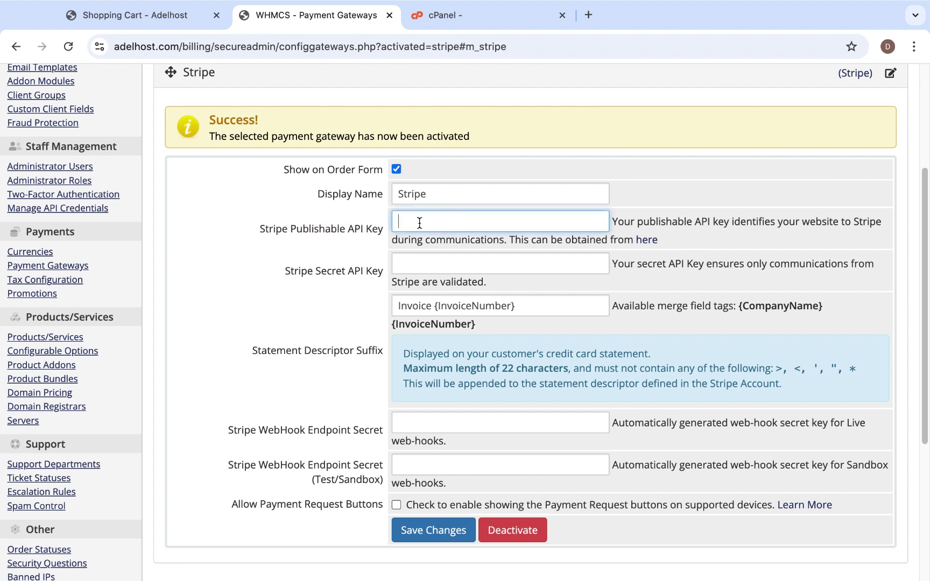
left_click_drag(279, 261, 399, 271)
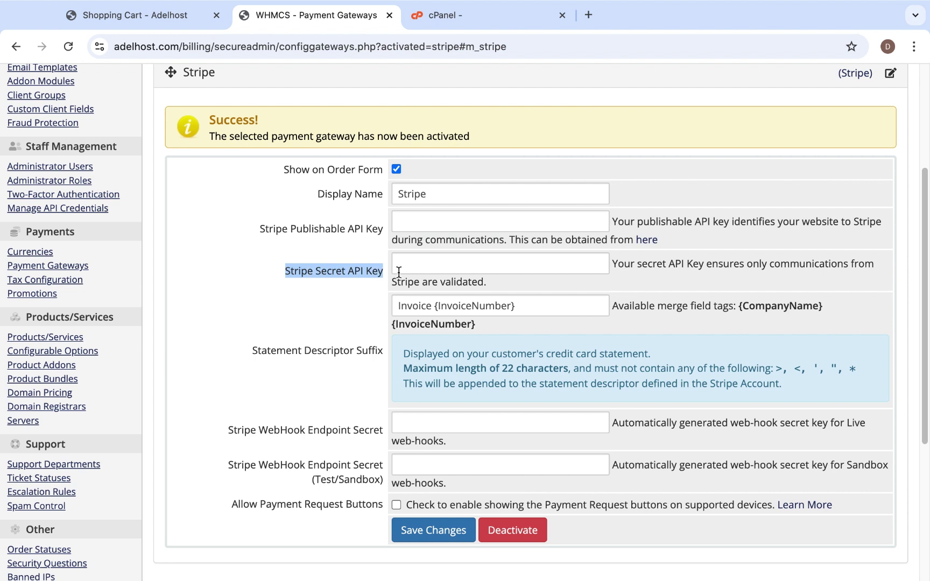
left_click(442, 261)
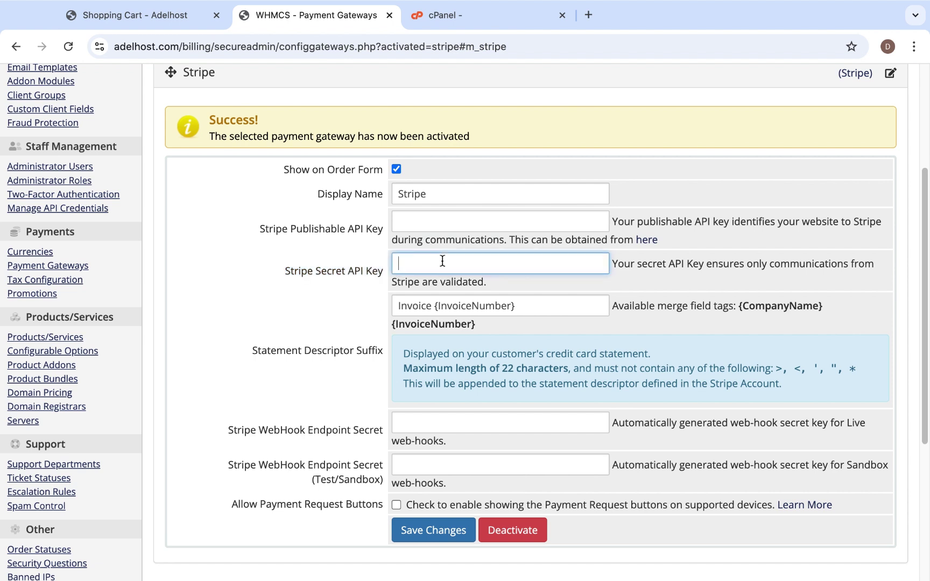
scroll(570, 338, "down", 2)
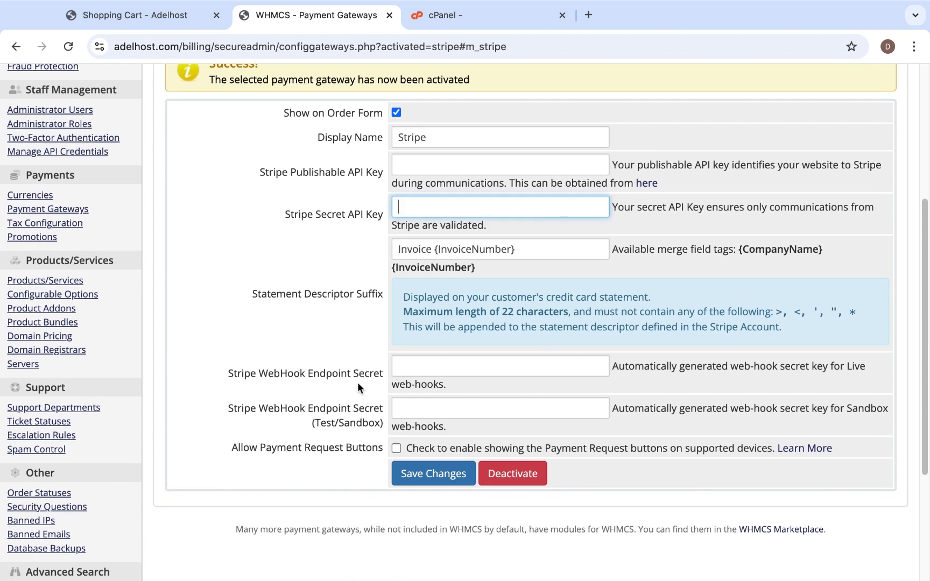
left_click(444, 410)
left_click(455, 362)
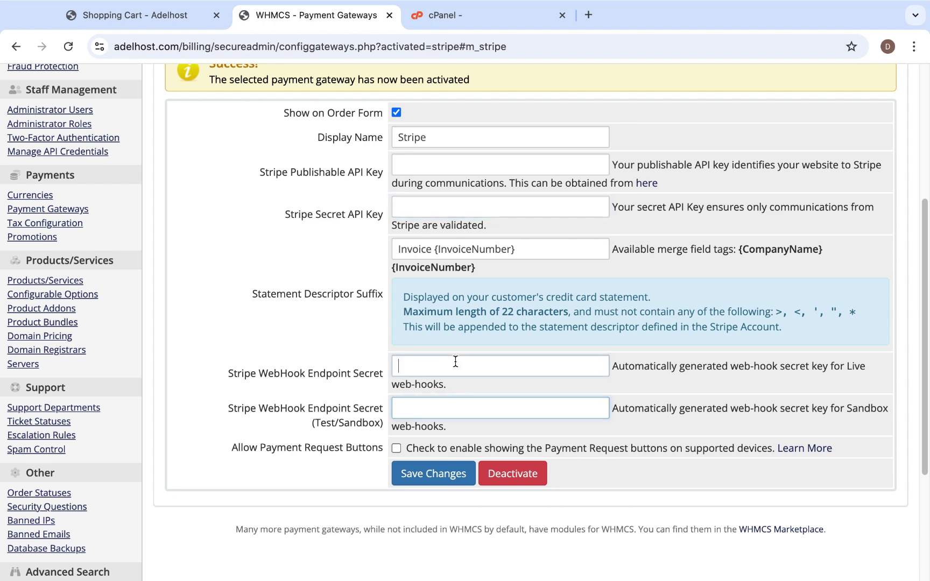
left_click(414, 408)
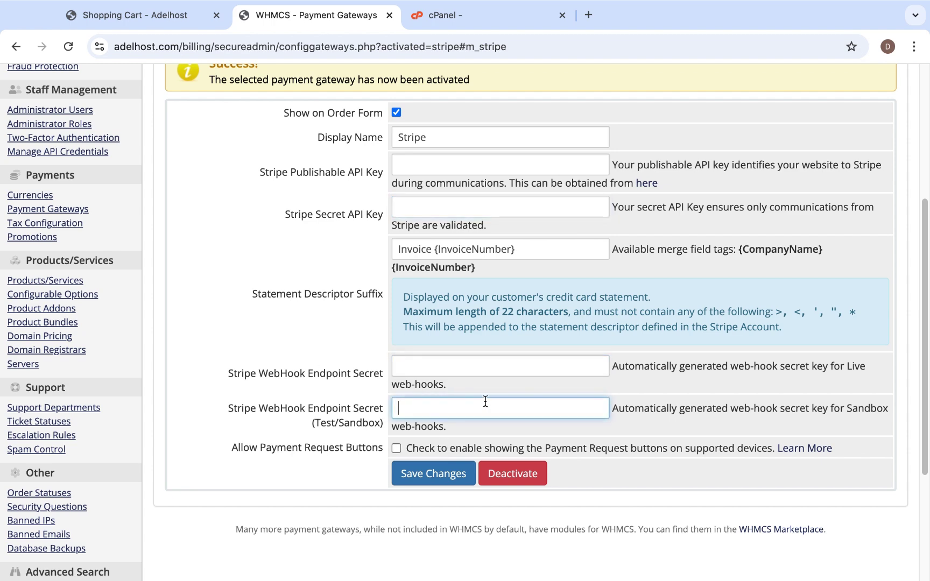
scroll(504, 403, "down", 3)
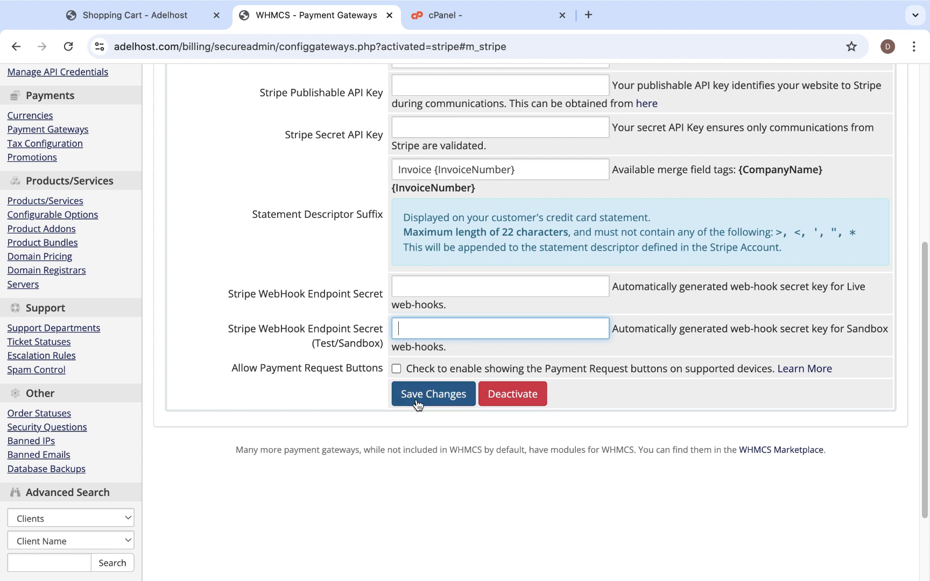
Save the Stripe gateway settings.
left_click(435, 398)
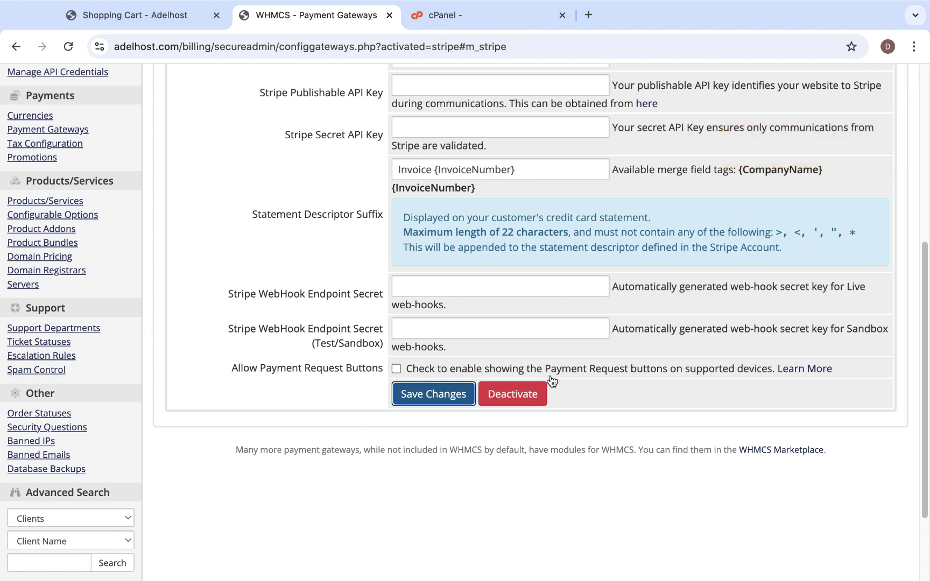
left_click(431, 395)
scroll(517, 323, "up", 6)
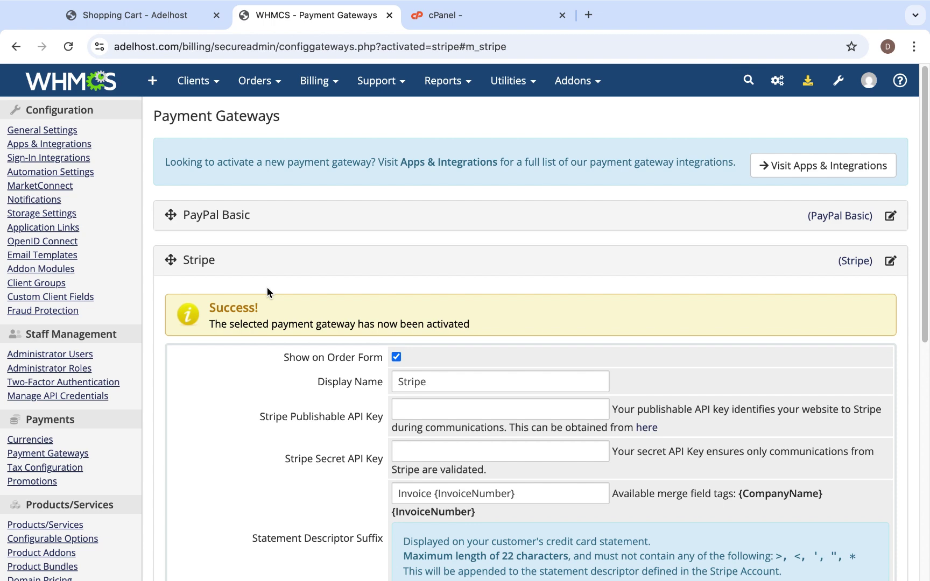
Go to the store's checkout page and select Stripe as the payment method to inspect its card entry form.
left_click(163, 29)
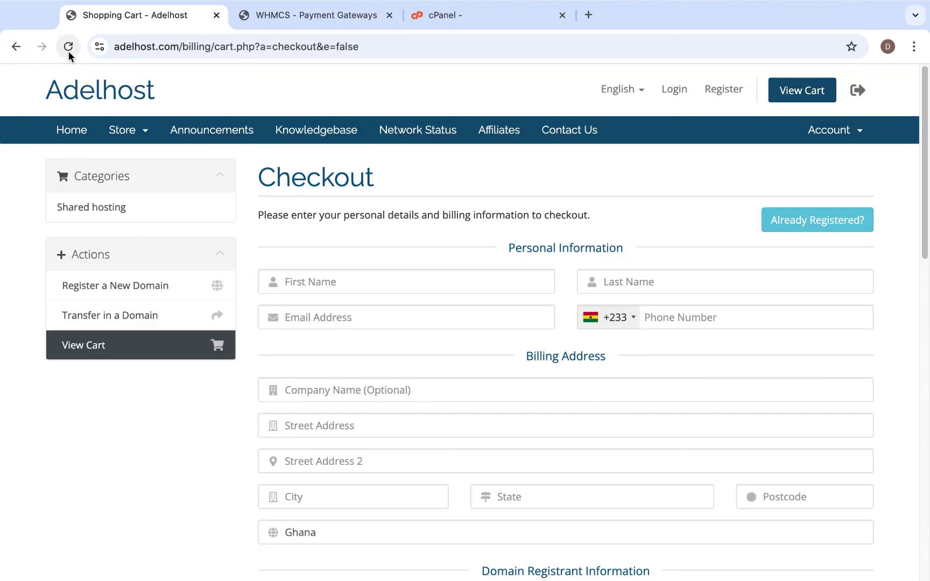
scroll(542, 399, "down", 10)
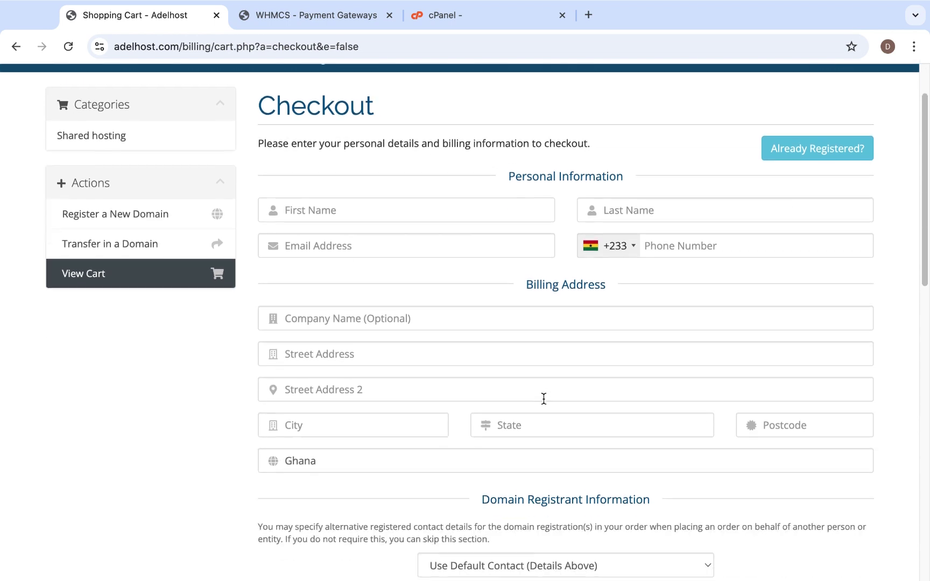
scroll(544, 398, "down", 2)
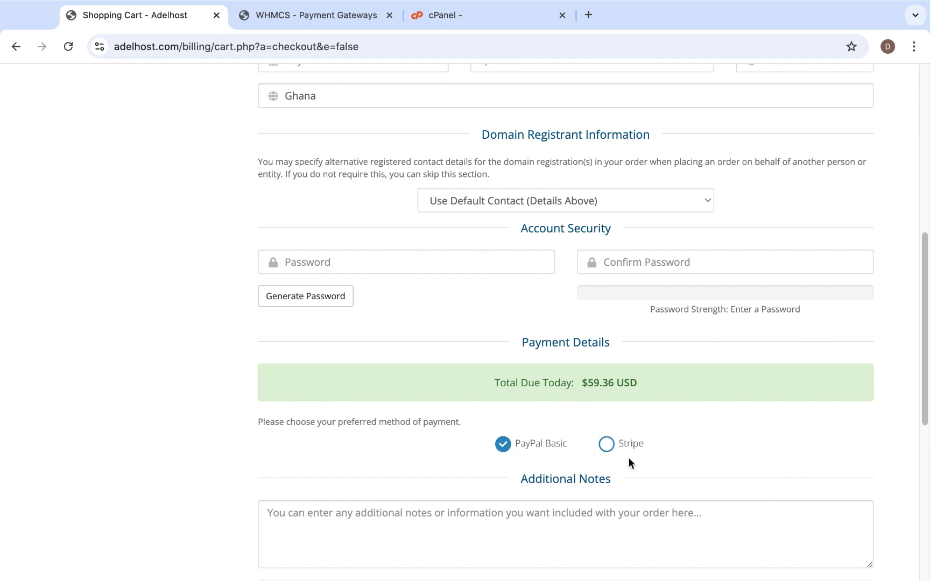
left_click(607, 444)
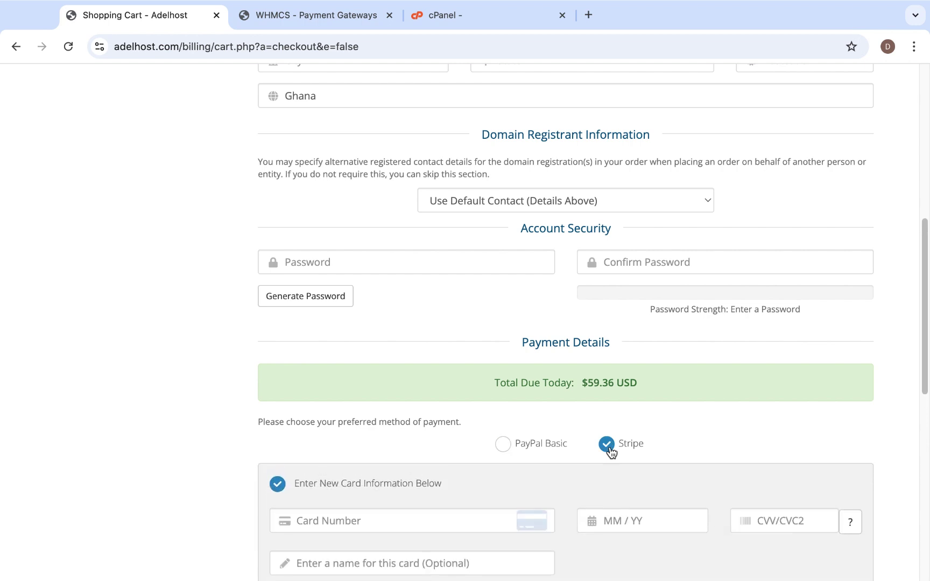
scroll(610, 451, "down", 3)
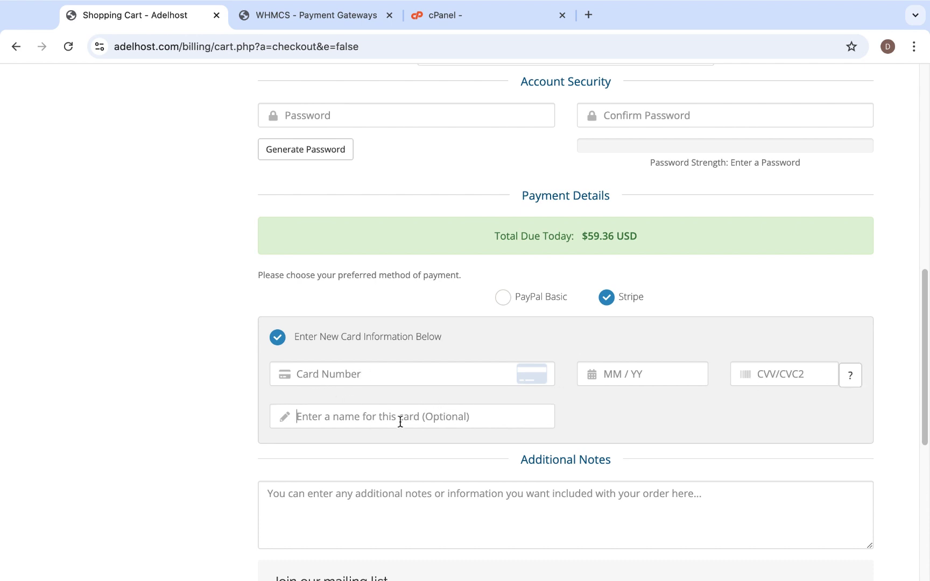
Switch the checkout payment method back to PayPal Basic, review the page and return to the WHMCS payment gateways.
left_click(514, 297)
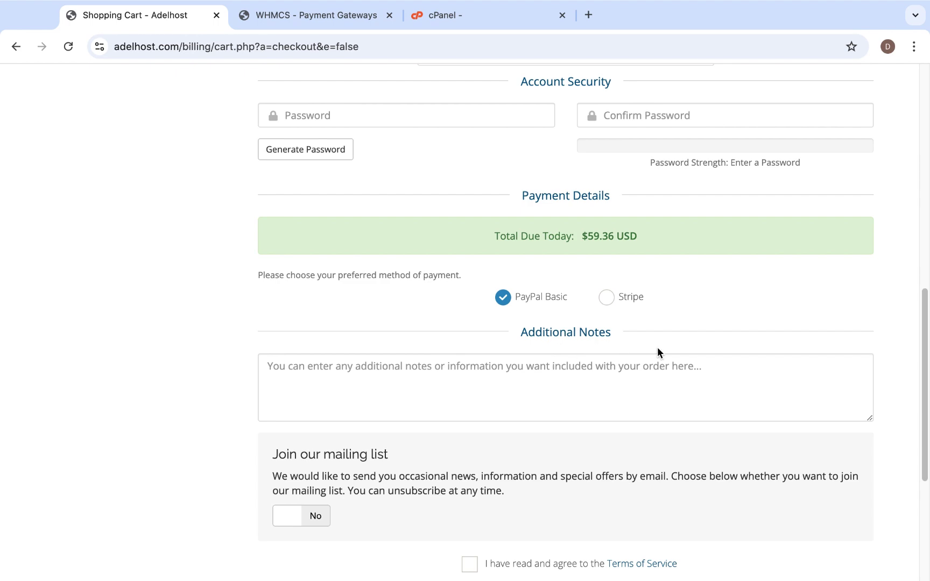
scroll(464, 411, "up", 10)
scroll(465, 412, "down", 2)
scroll(465, 412, "down", 5)
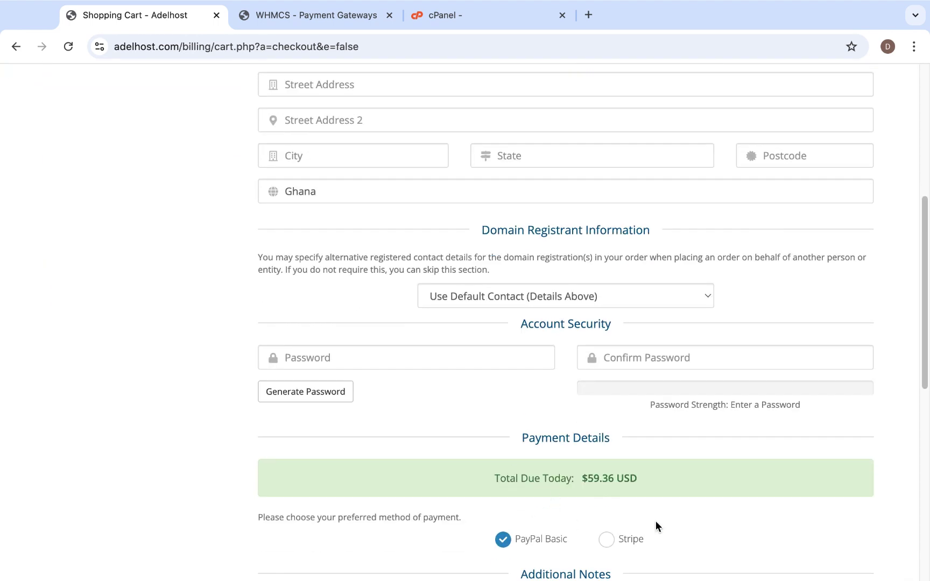
scroll(430, 371, "up", 7)
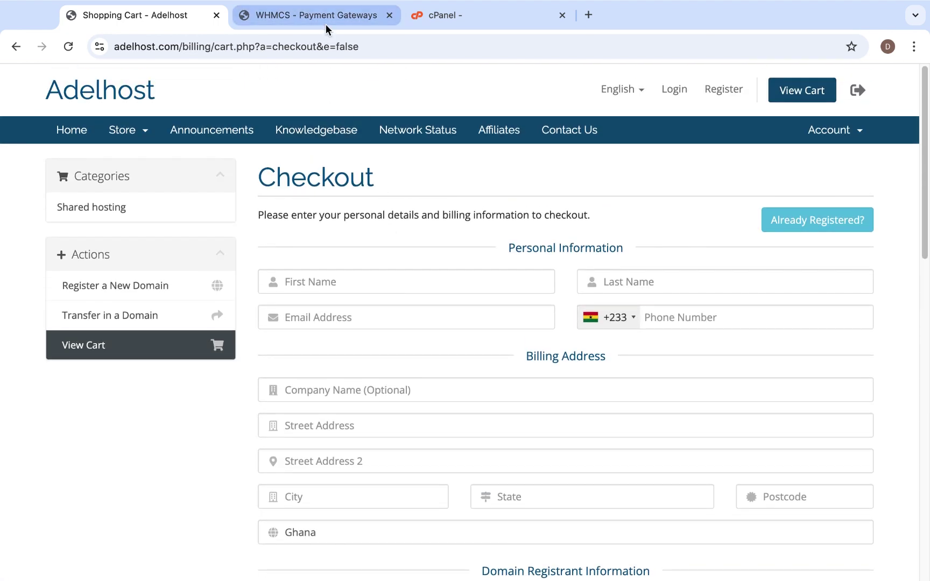
left_click(326, 20)
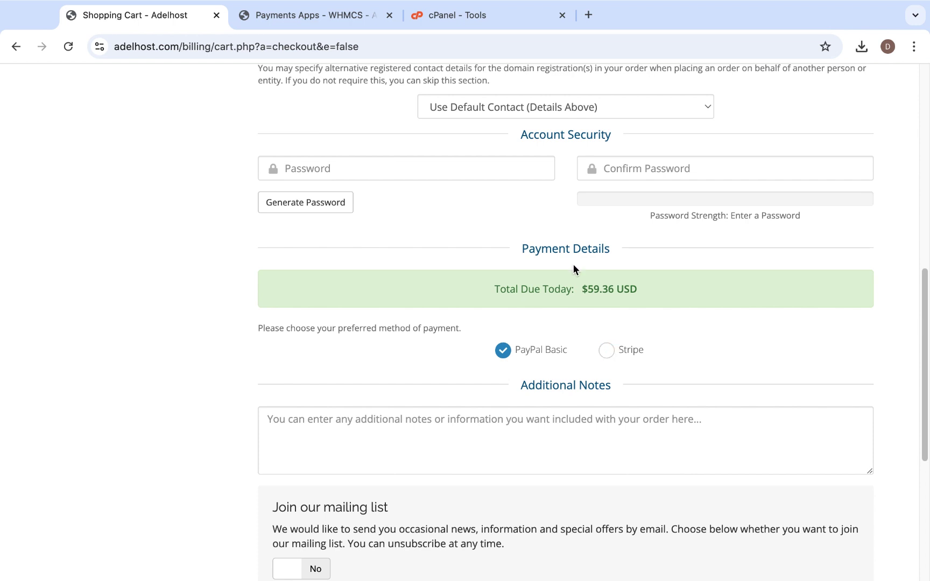
Search Google for "flutterwave whmcs" in a new browser tab and open the WHMCS-Rave-payment-module repository on GitHub.
left_click(587, 15)
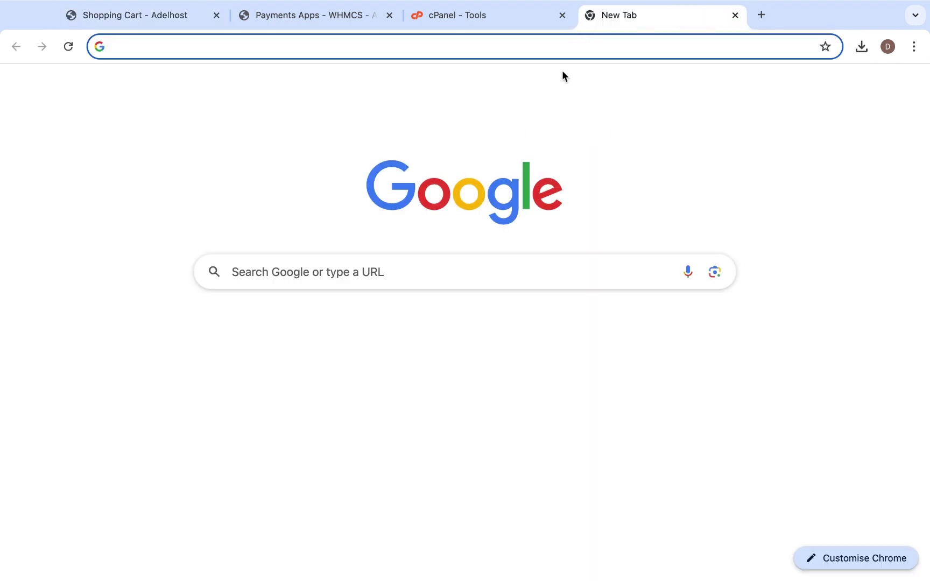
left_click(446, 257)
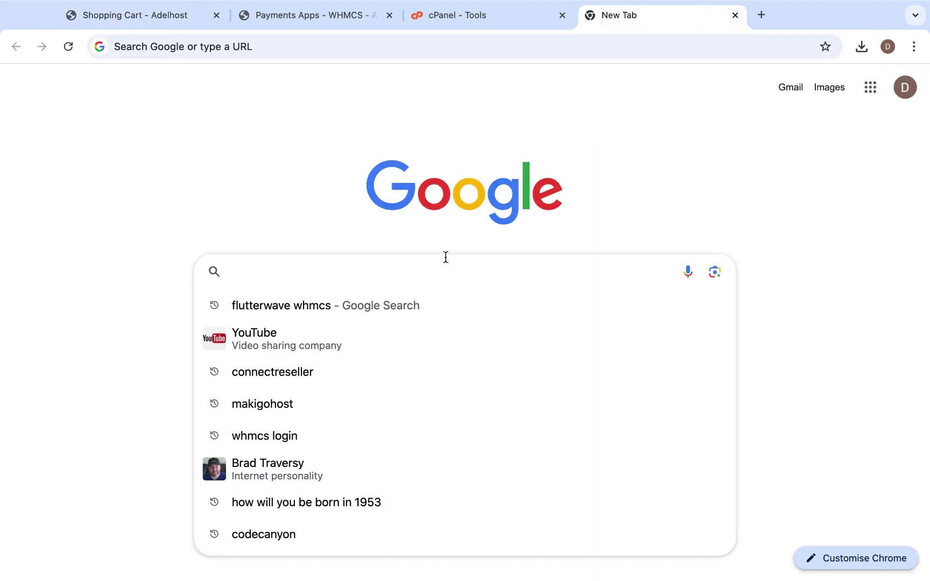
left_click(367, 309)
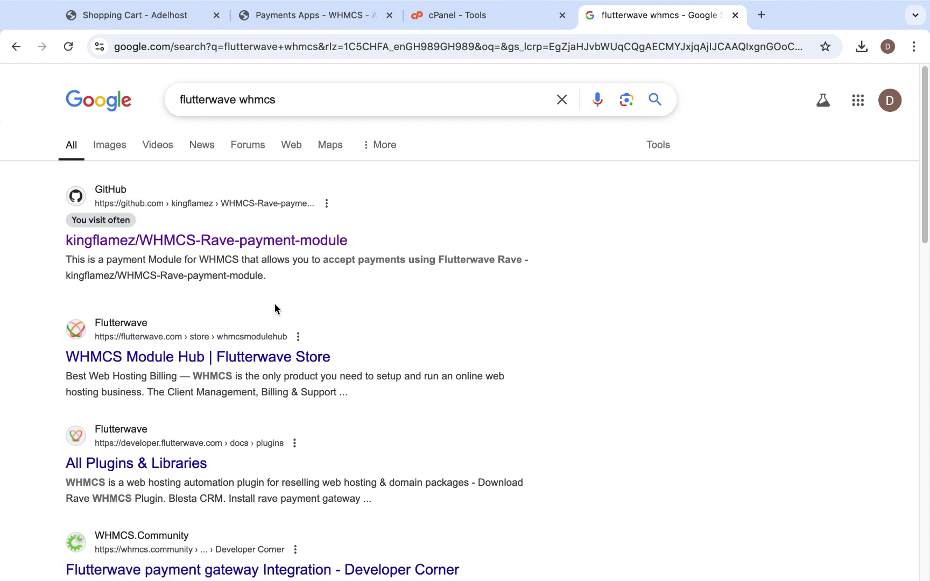
scroll(274, 303, "down", 1)
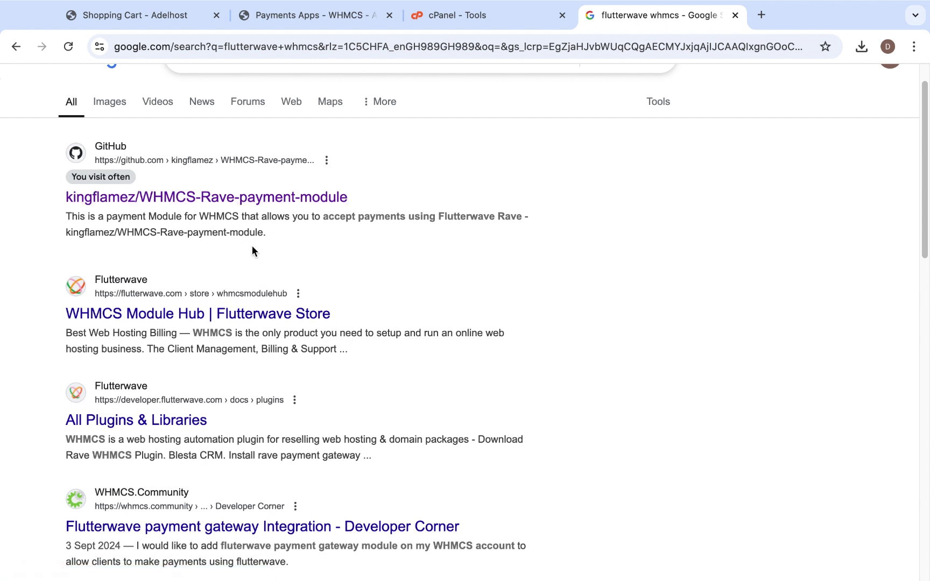
scroll(278, 267, "down", 1)
scroll(278, 267, "up", 3)
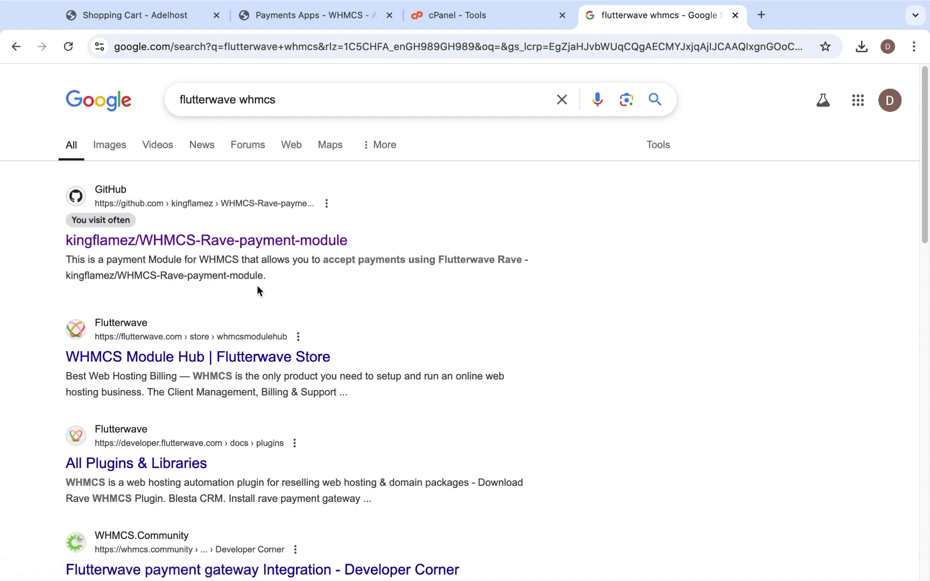
left_click(197, 241)
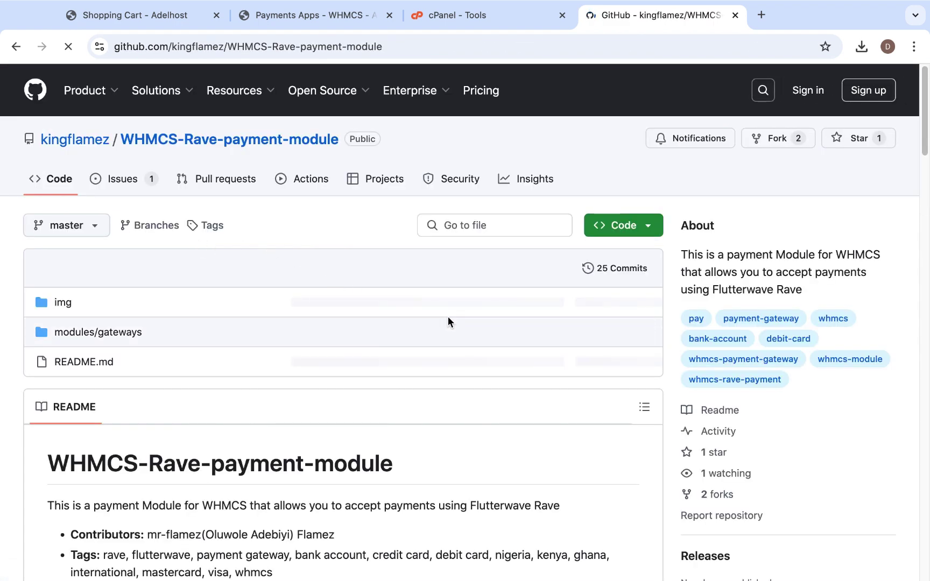
Read the module's file list and README, covering its tags, requirements, description, account signup links and supported countries.
scroll(448, 317, "down", 2)
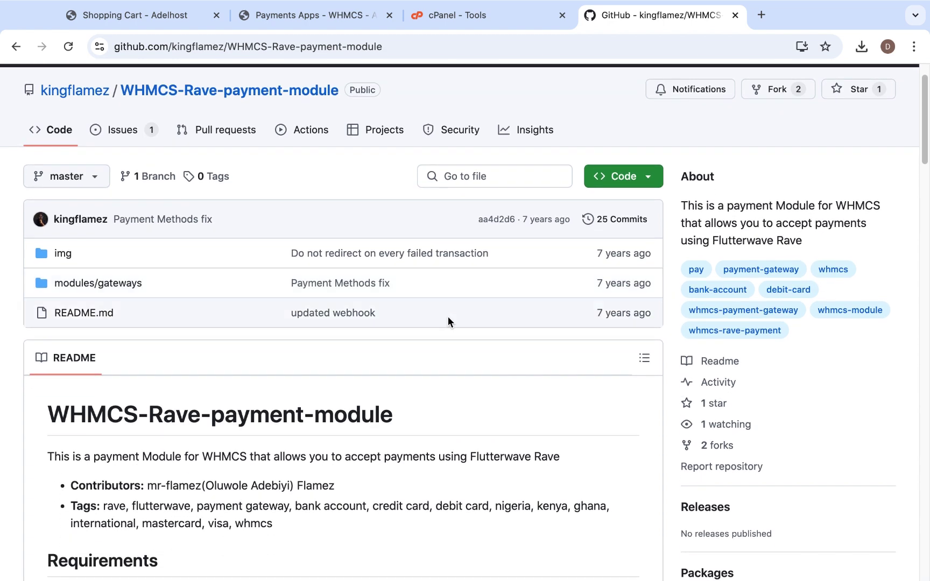
scroll(447, 317, "down", 1)
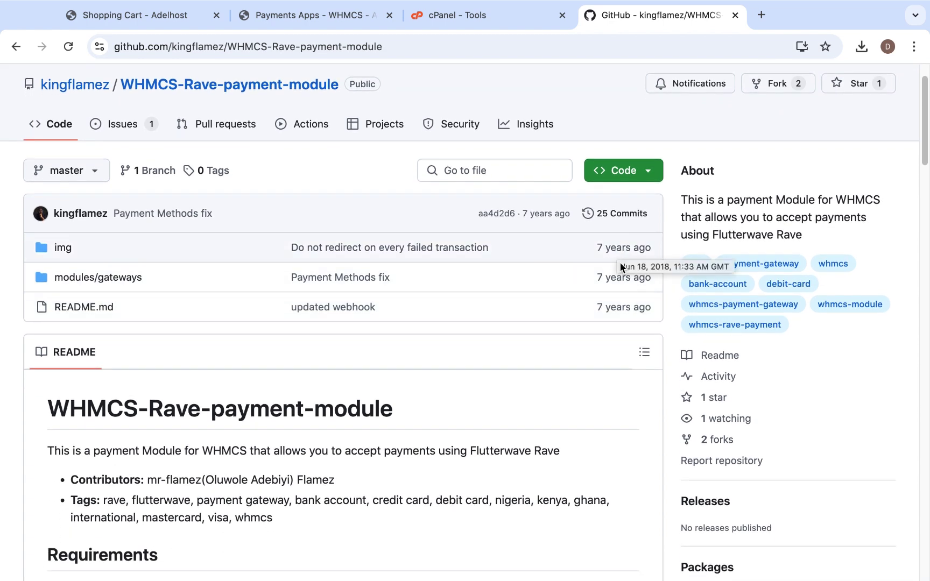
scroll(603, 285, "down", 2)
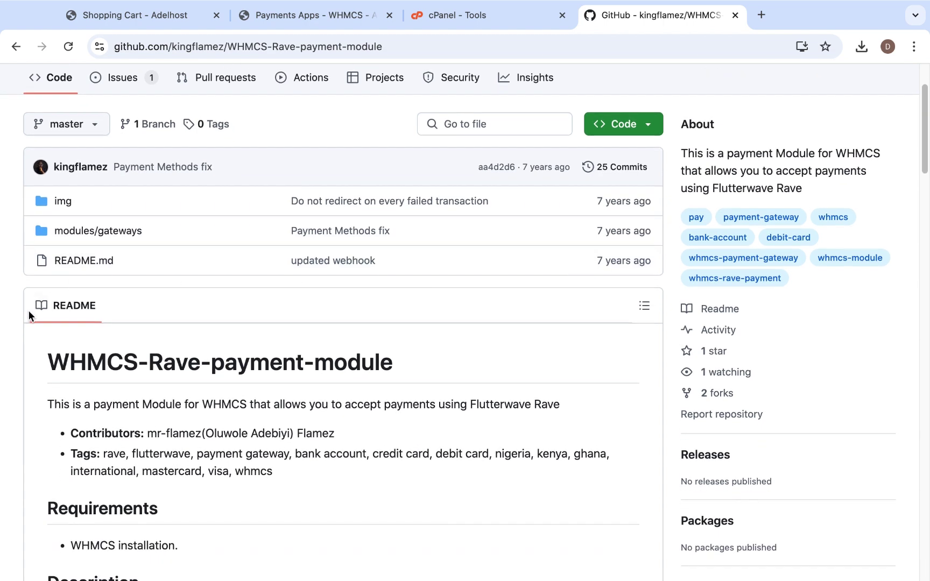
scroll(259, 353, "down", 2)
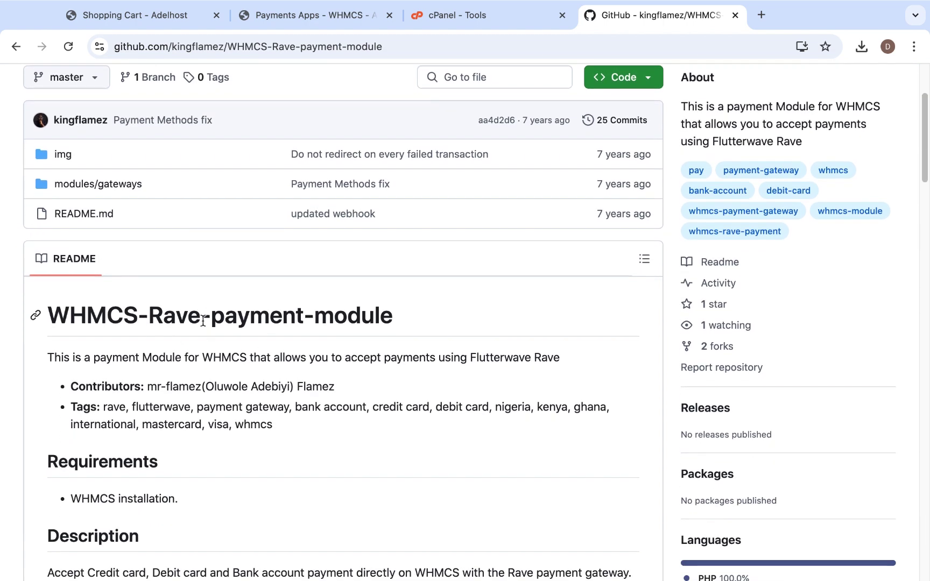
scroll(460, 351, "down", 1)
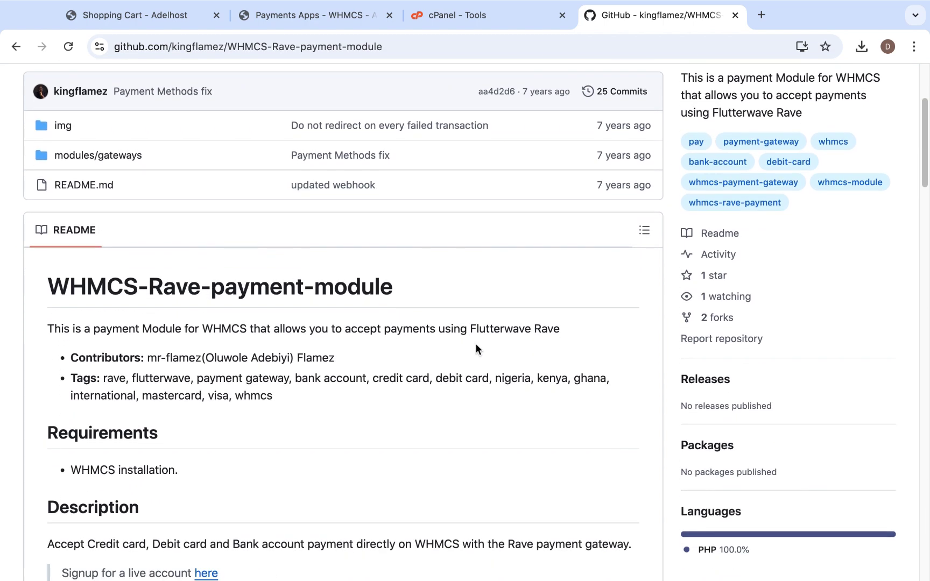
scroll(482, 363, "down", 4)
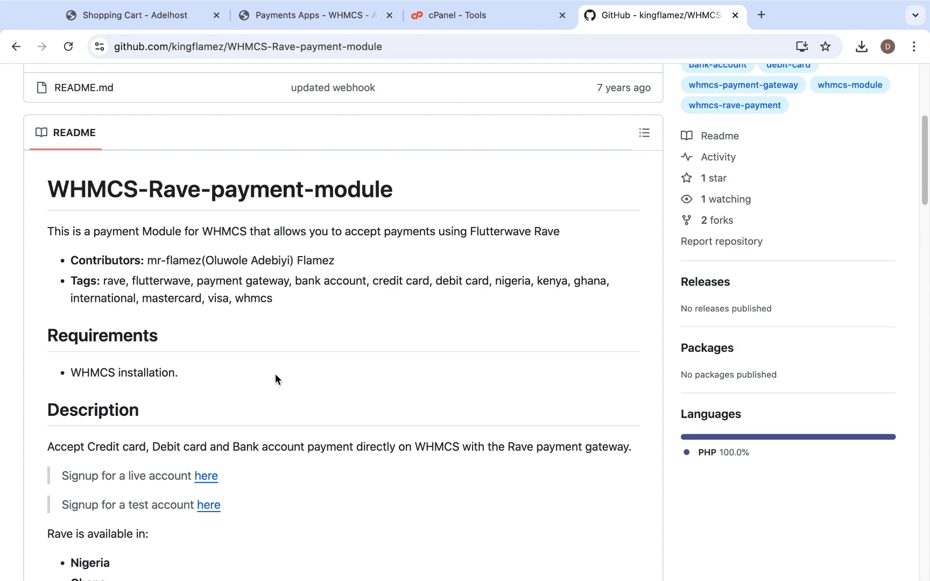
scroll(332, 376, "down", 4)
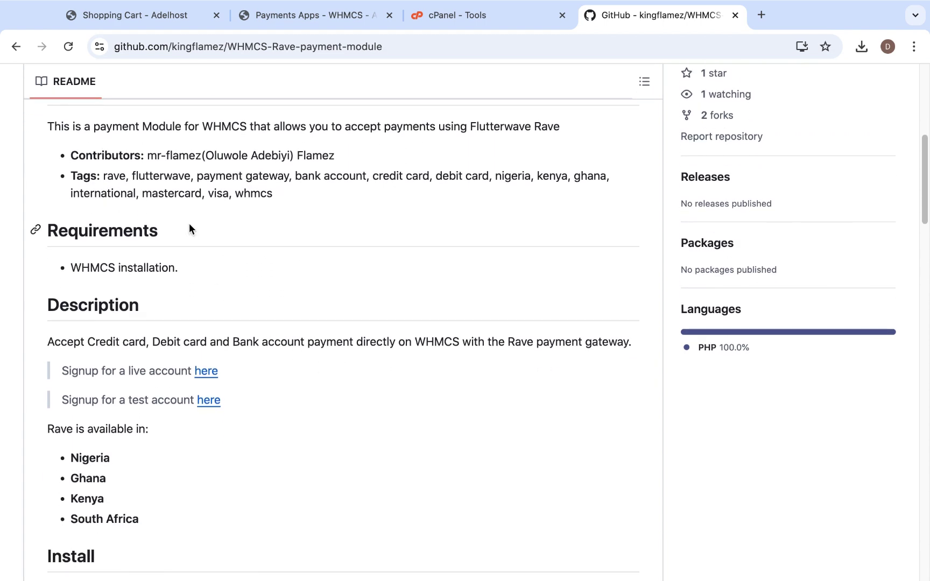
scroll(204, 330, "up", 6)
scroll(203, 329, "down", 5)
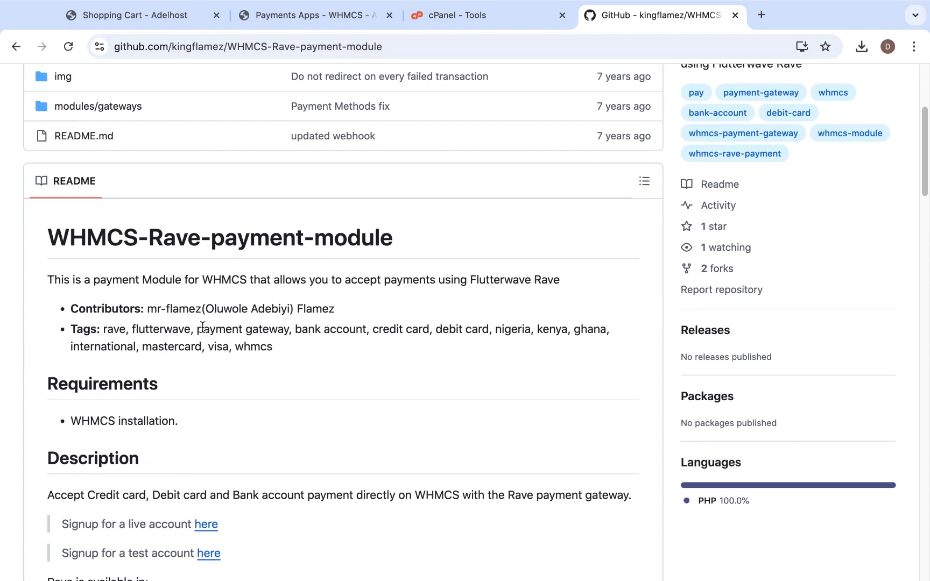
scroll(202, 328, "down", 3)
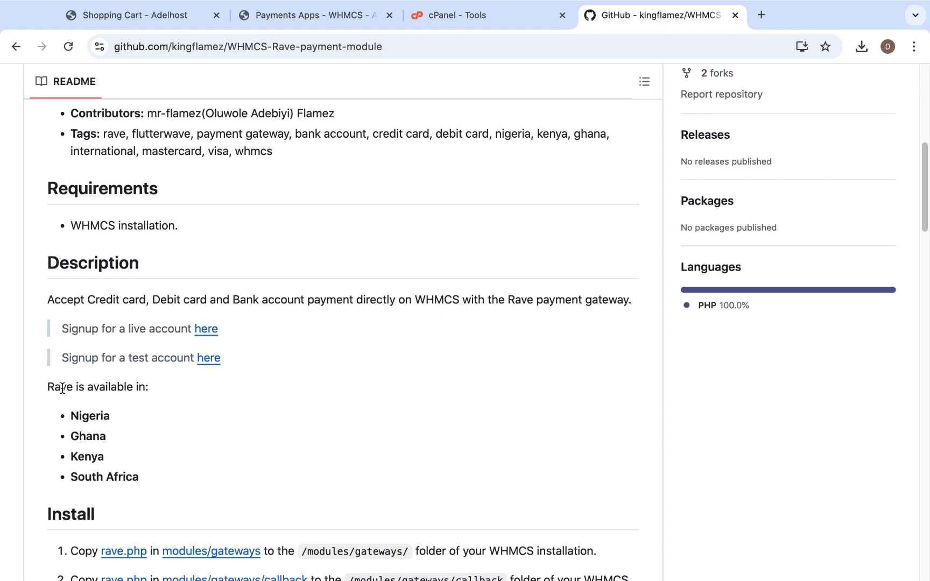
Read the README's Install section, covering where to copy rave.php, how to activate the gateway and its configuration fields.
scroll(155, 466, "down", 1)
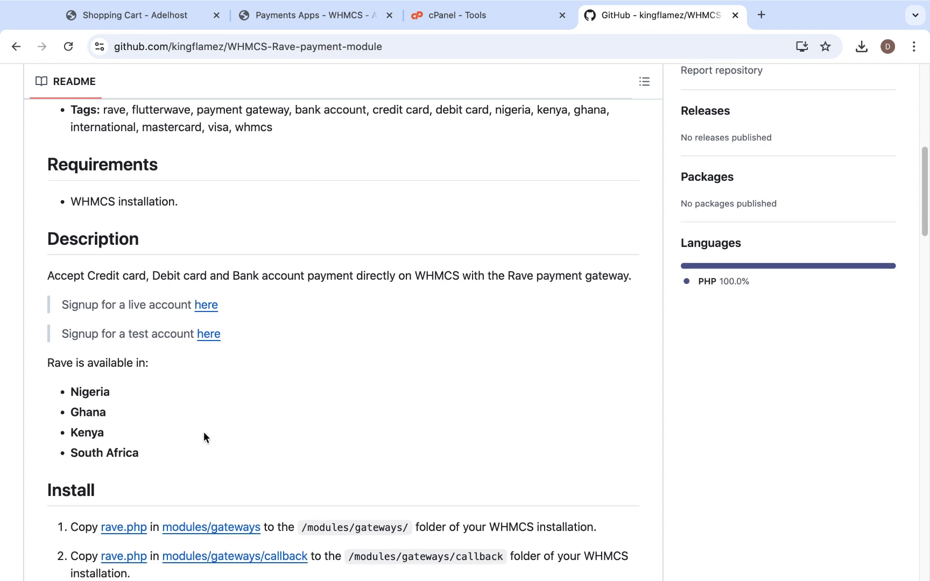
scroll(190, 439, "down", 3)
scroll(384, 385, "down", 3)
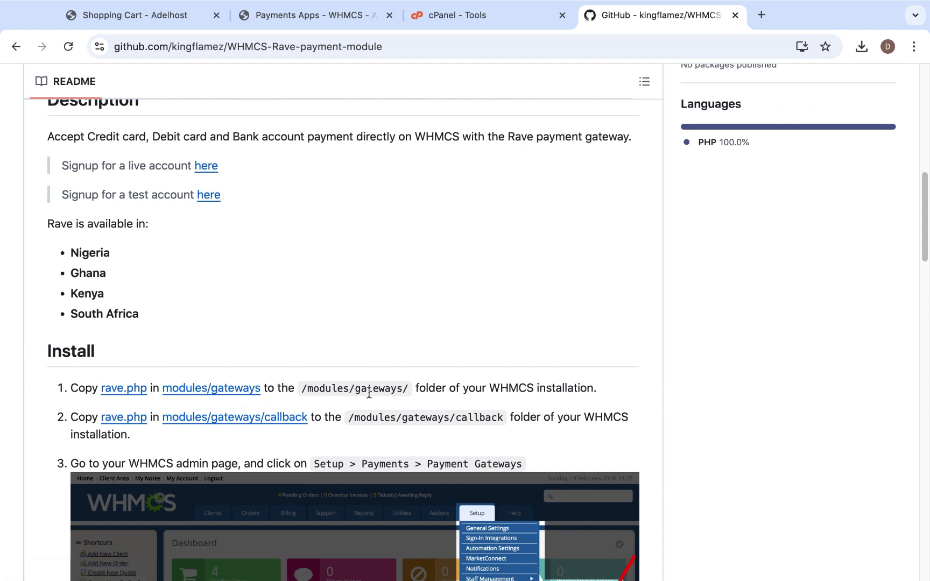
scroll(239, 350, "down", 2)
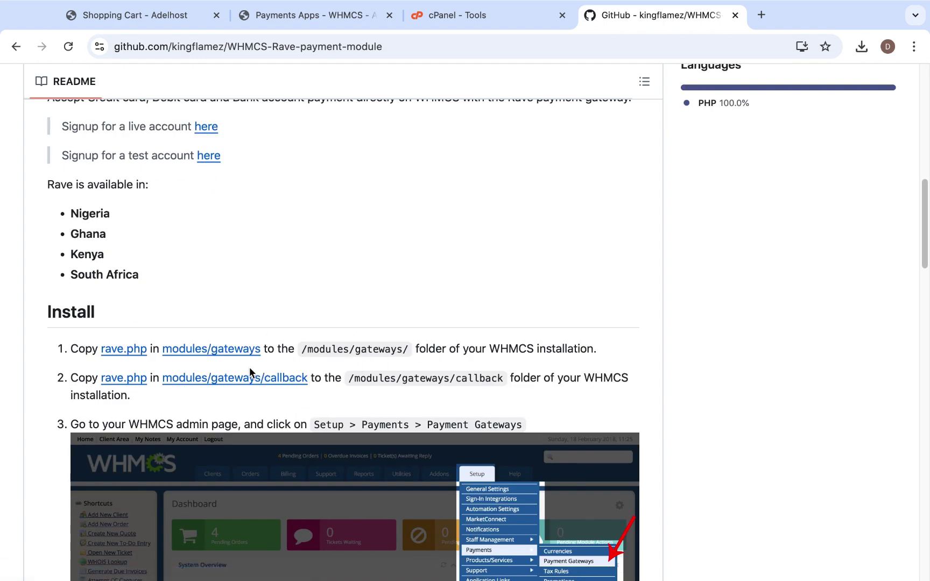
scroll(250, 371, "down", 1)
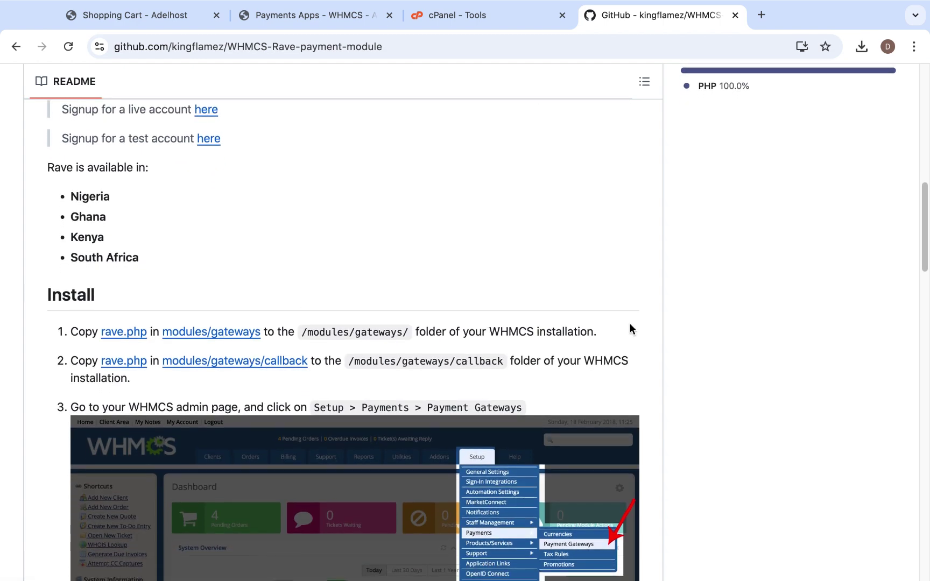
scroll(375, 323, "down", 5)
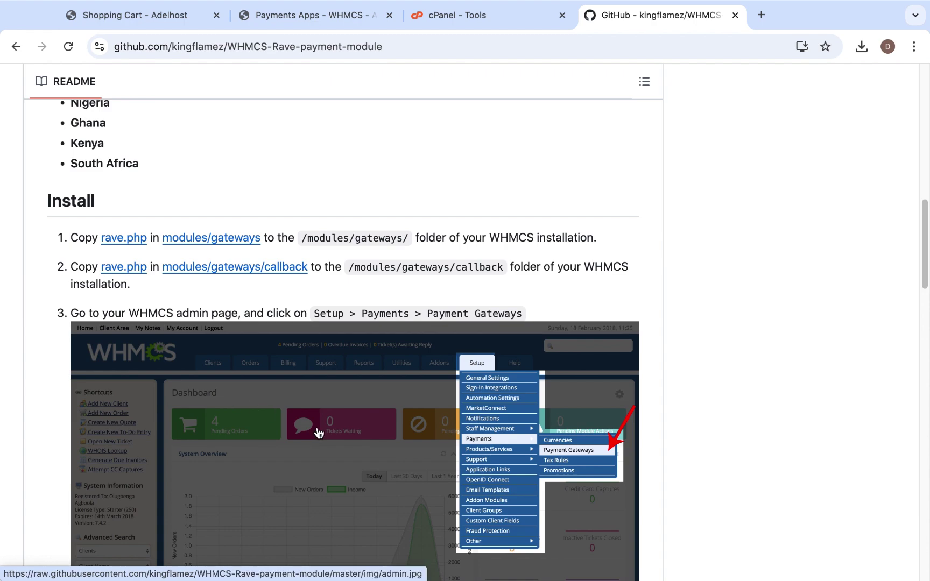
scroll(319, 432, "down", 5)
scroll(318, 432, "down", 12)
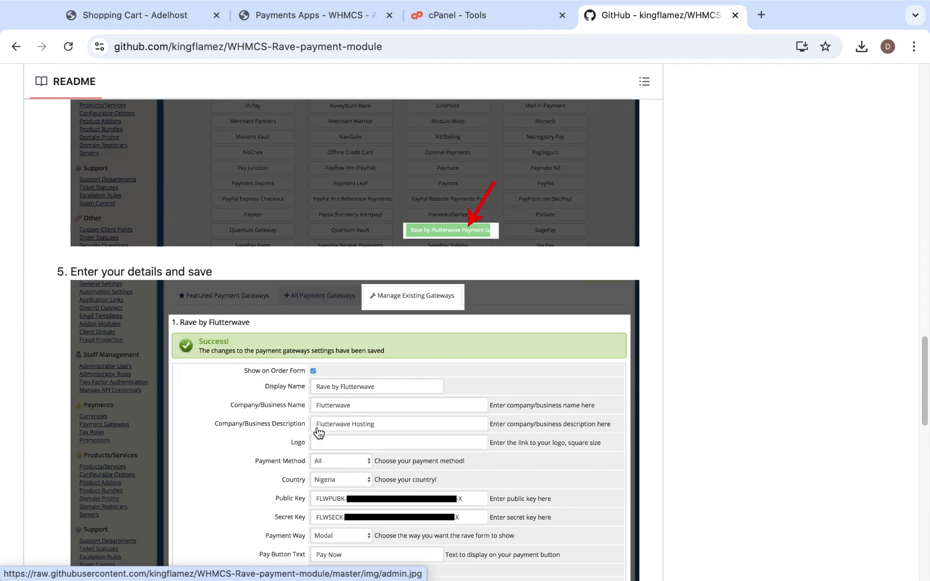
scroll(318, 432, "down", 13)
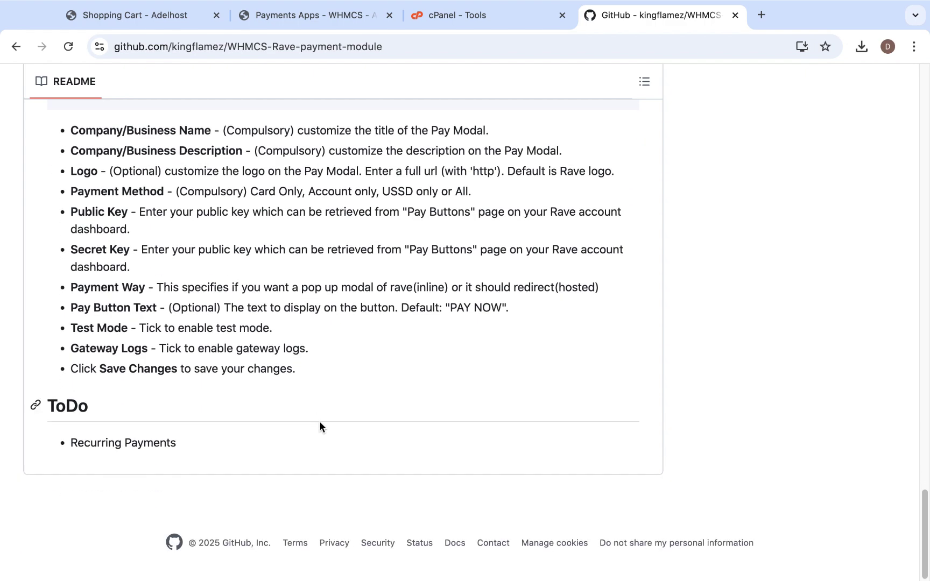
scroll(320, 421, "up", 10)
scroll(319, 420, "up", 15)
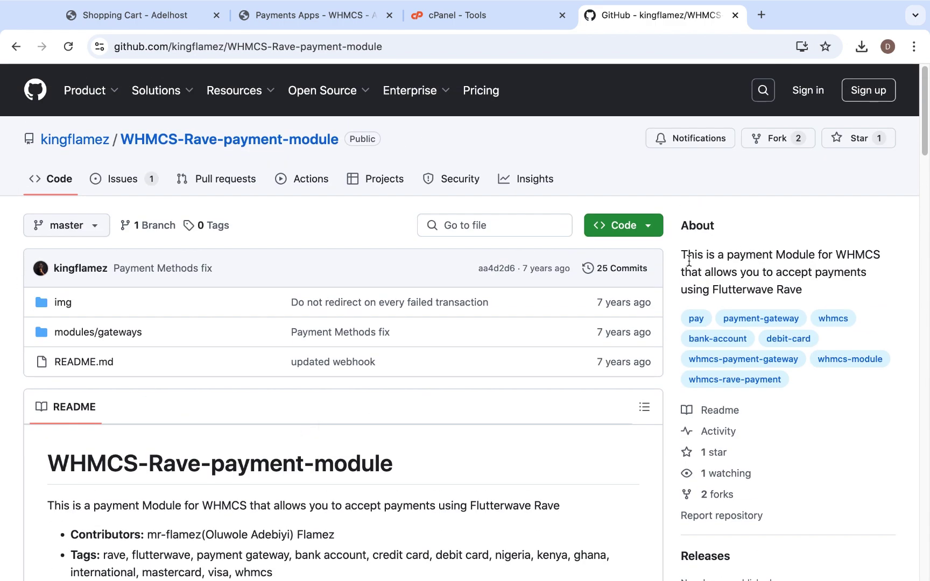
Check the repository's ZIP download option and look for the module archive in the browser's recent downloads.
left_click(636, 228)
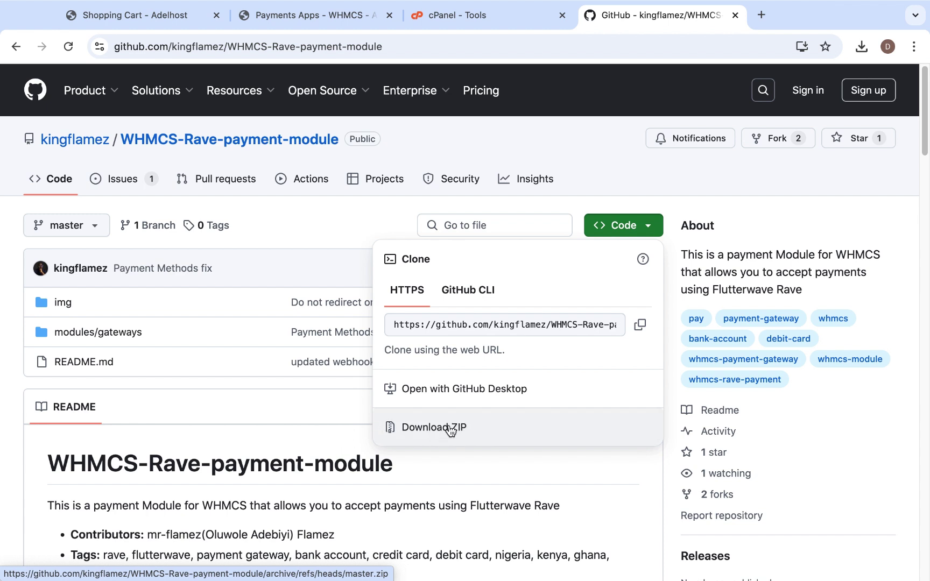
left_click(861, 46)
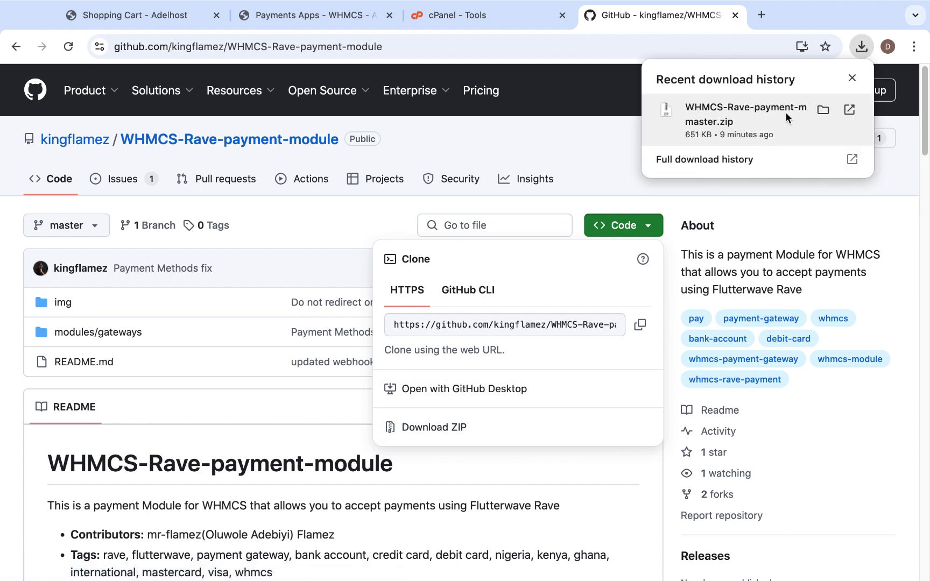
left_click(266, 425)
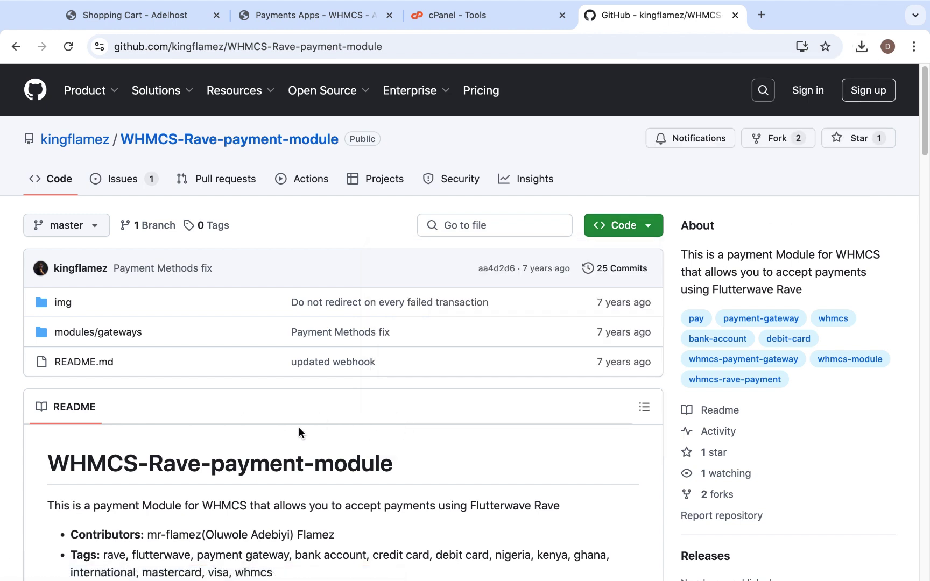
Copy the HTTPS clone URL of the WHMCS-Rave-payment-module repository.
left_click(622, 225)
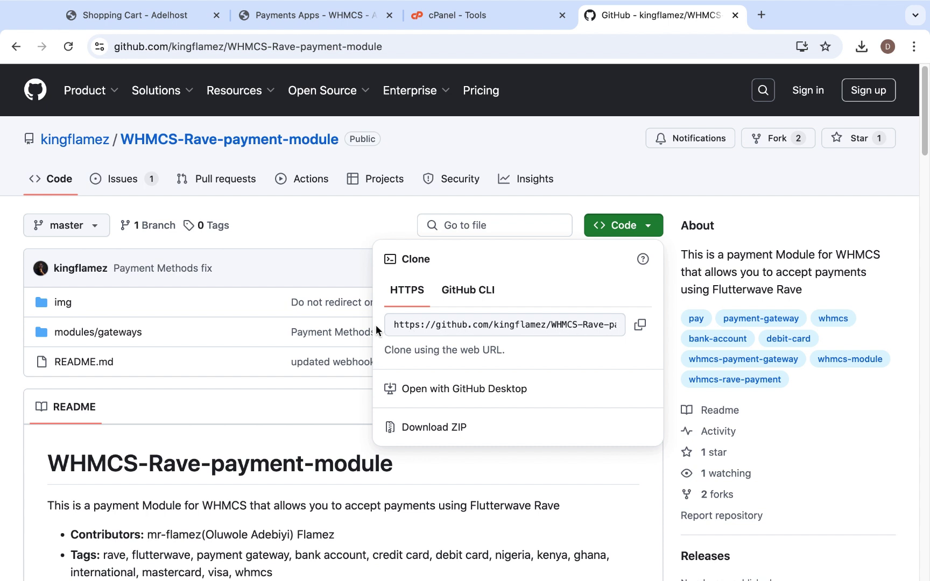
left_click(643, 329)
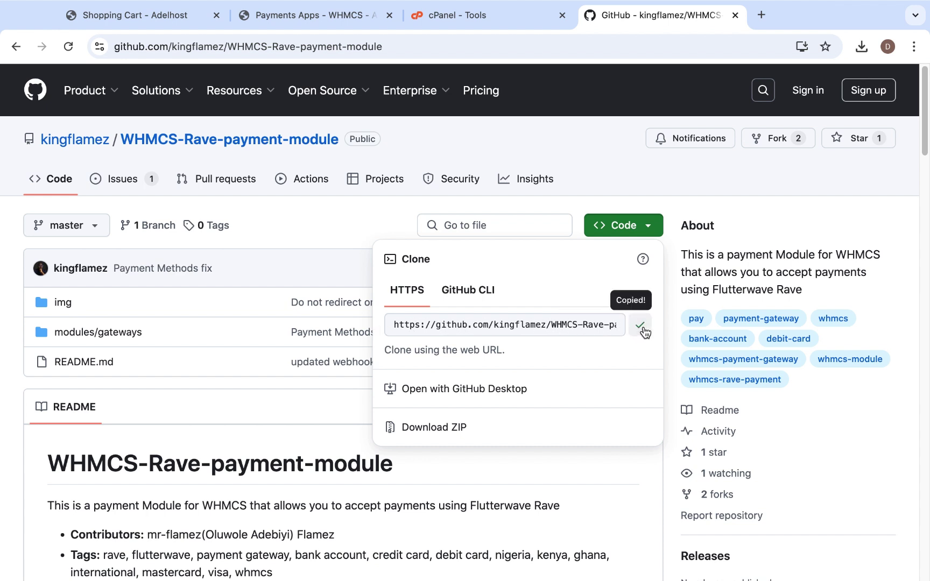
left_click(316, 402)
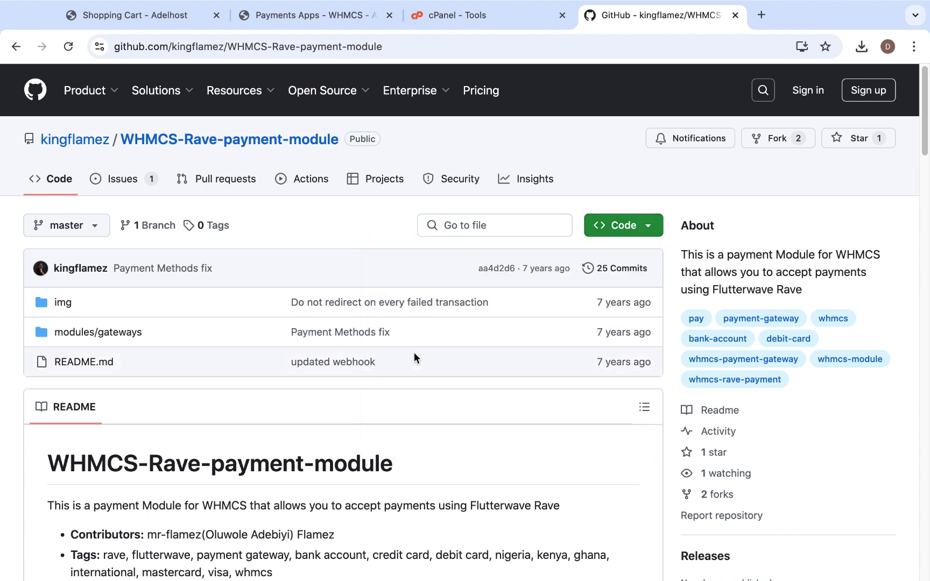
scroll(376, 440, "down", 1)
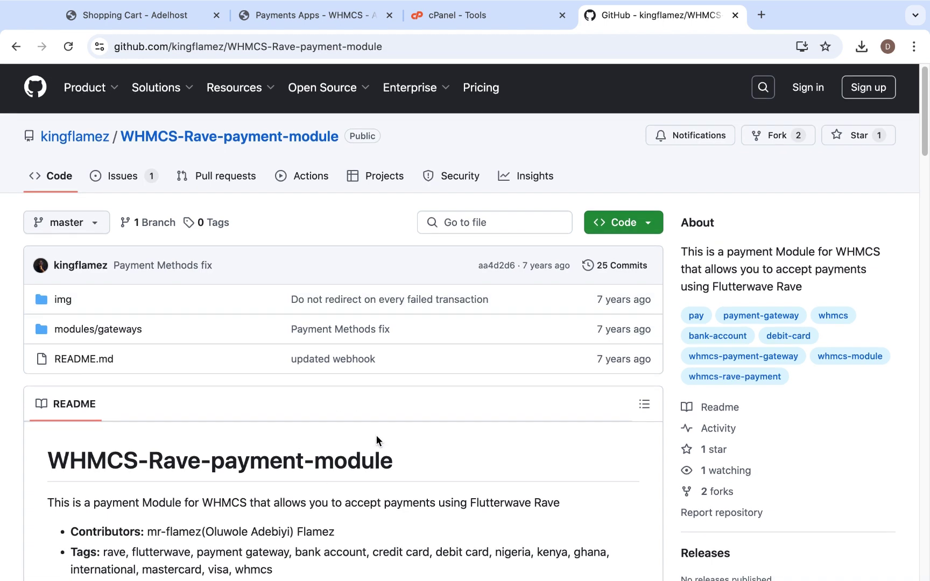
scroll(376, 435, "down", 1)
scroll(376, 433, "up", 1)
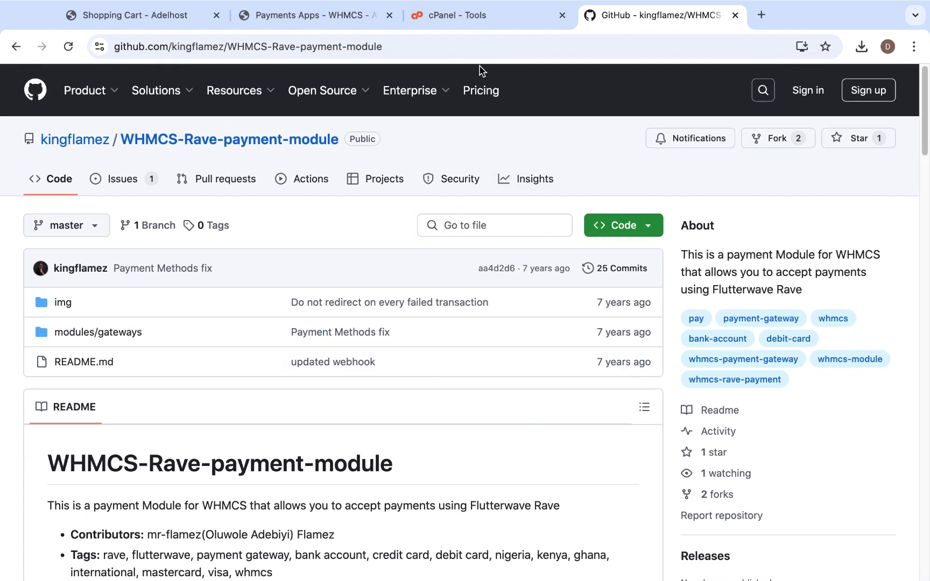
Switch to cPanel and open File Manager from its Files tools.
left_click(478, 11)
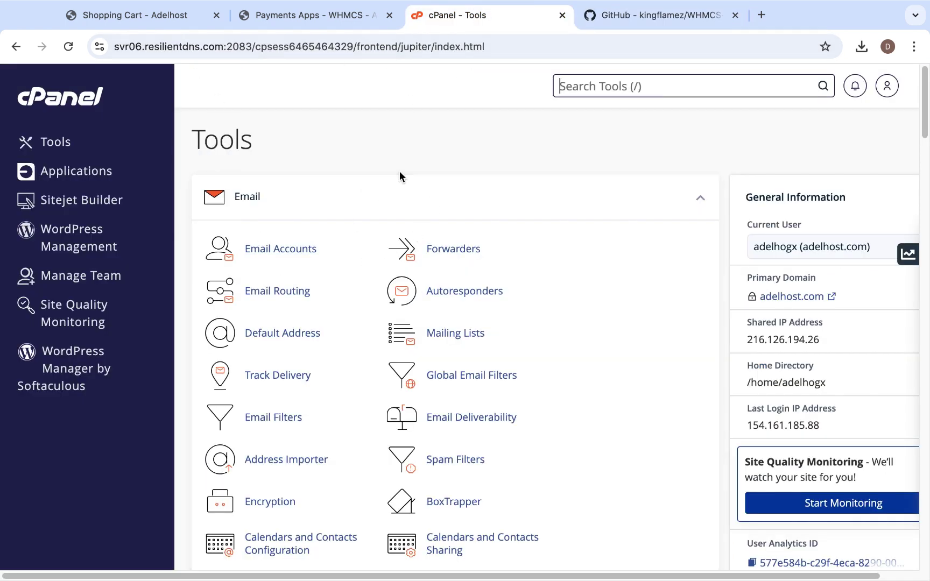
key("slash")
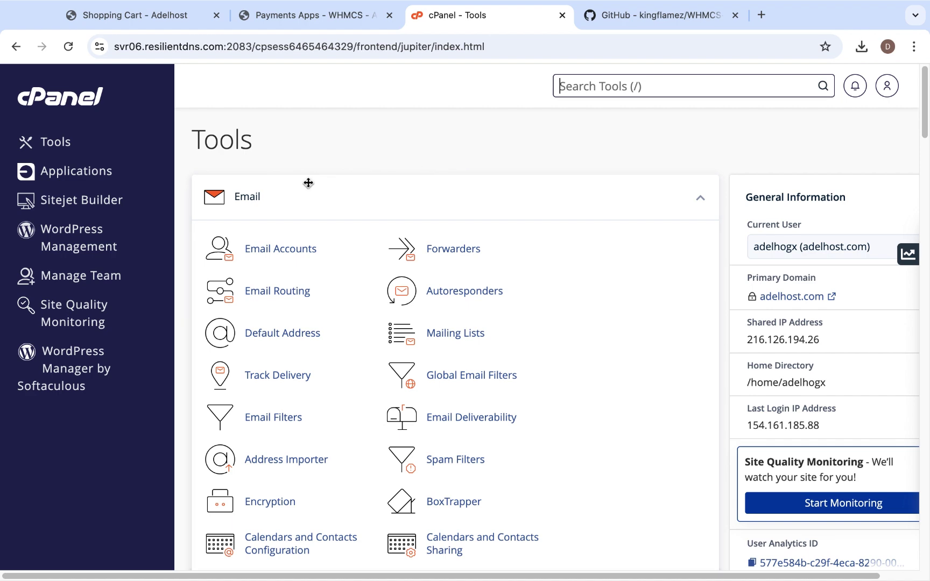
scroll(336, 249, "down", 5)
scroll(337, 249, "down", 4)
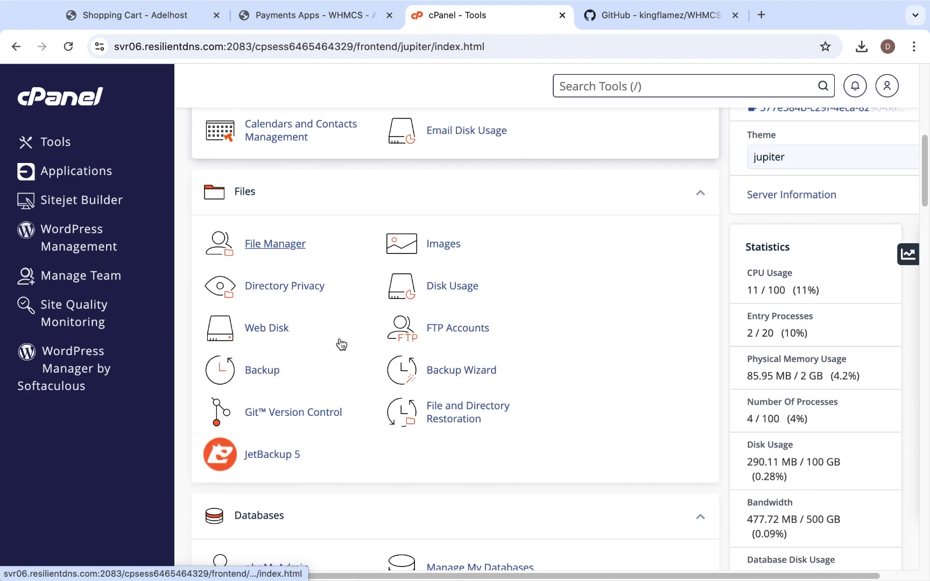
left_click(288, 250)
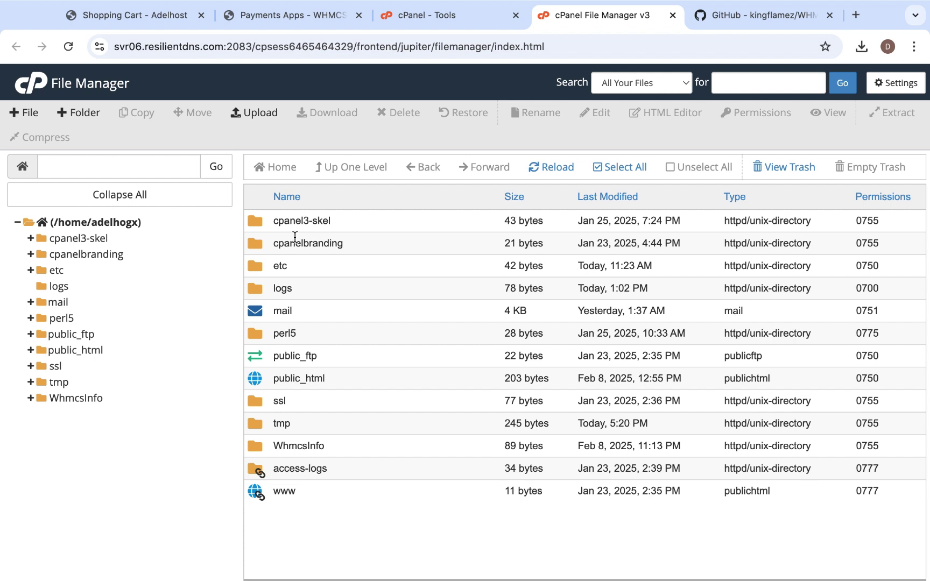
Go to the public_html/billing/modules folder of the WHMCS installation.
double_click(256, 376)
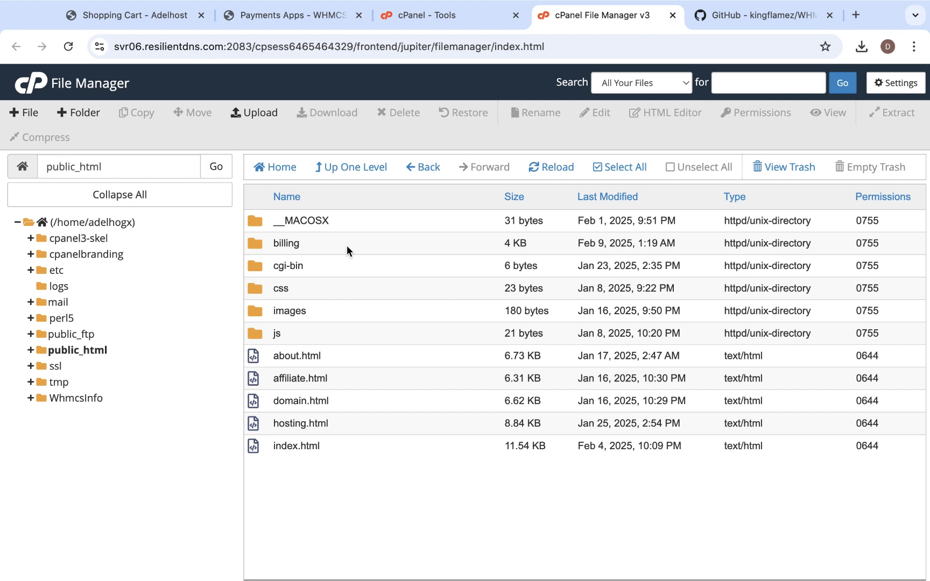
double_click(258, 243)
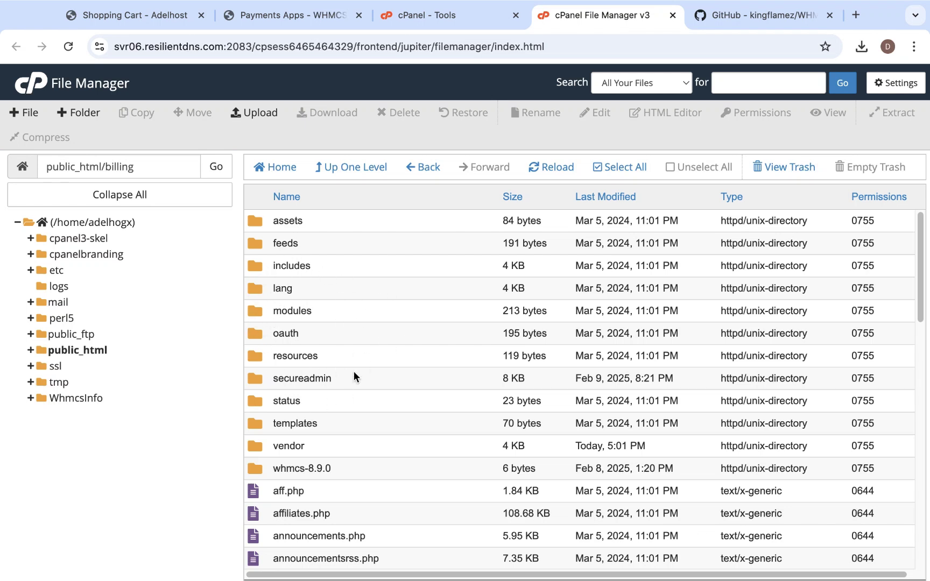
double_click(255, 312)
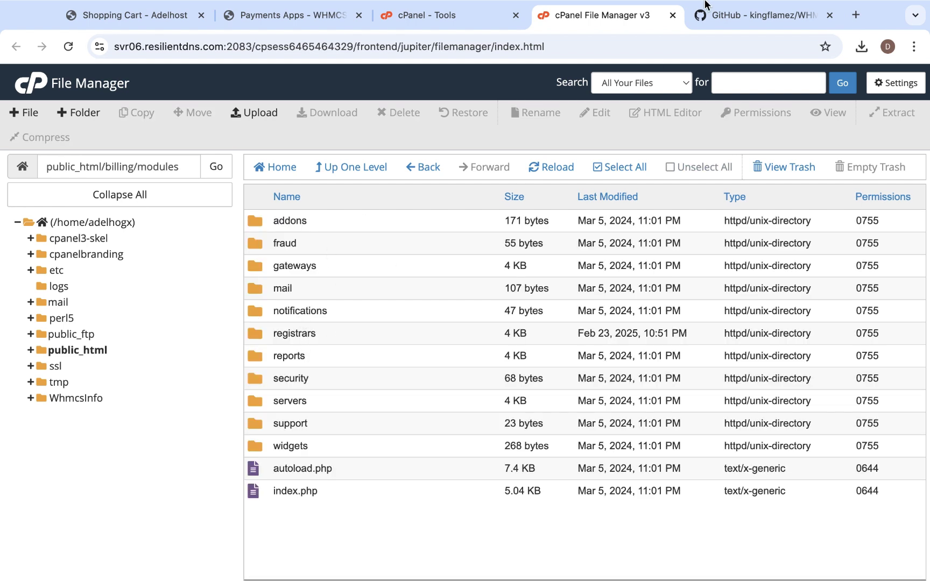
Return to the module's GitHub README and recheck the target folders for rave.php in the install instructions.
mouse_move(751, 3)
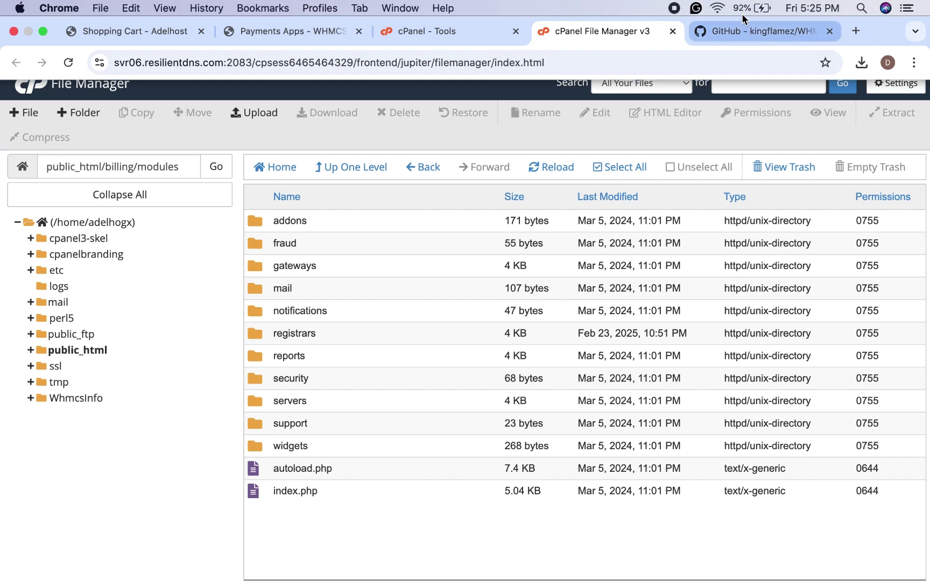
left_click(724, 39)
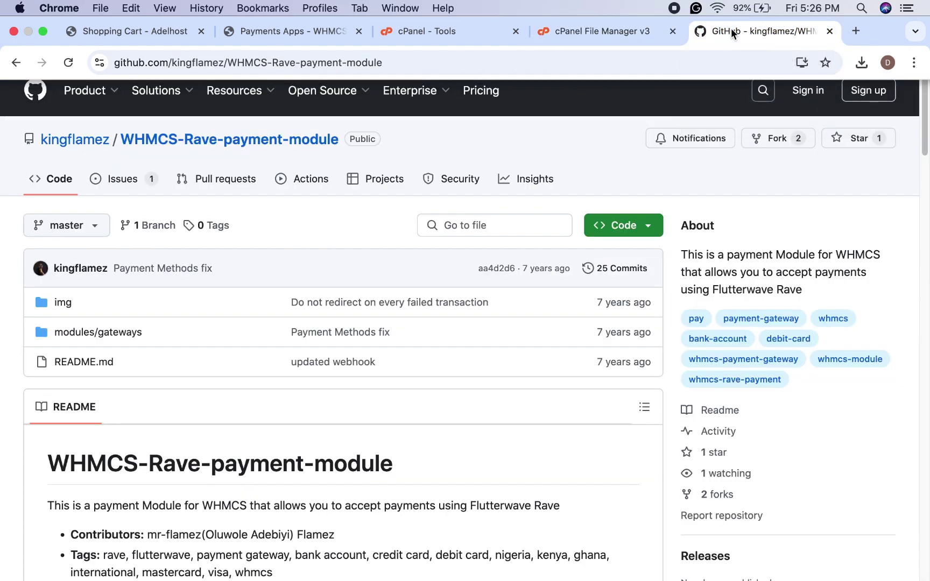
scroll(260, 517, "down", 6)
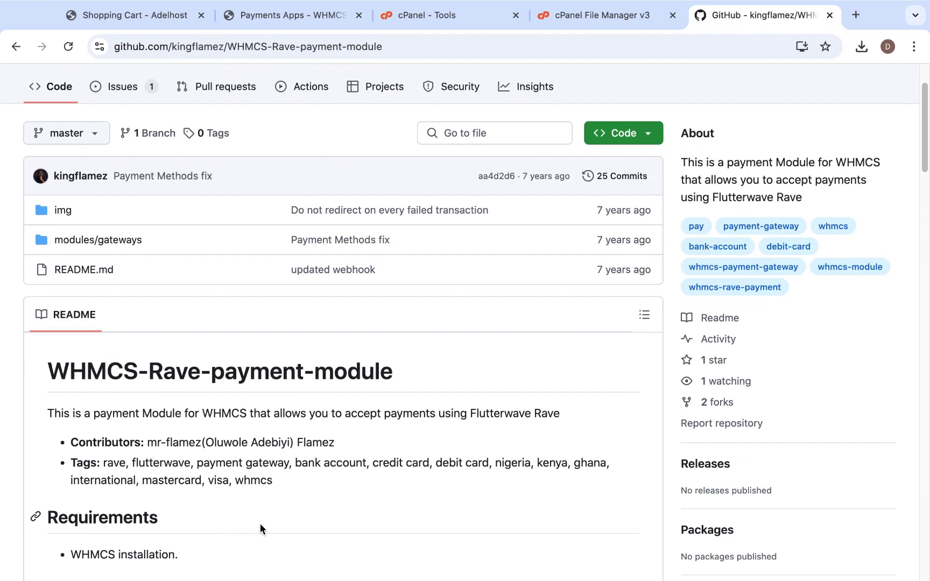
scroll(268, 503, "down", 6)
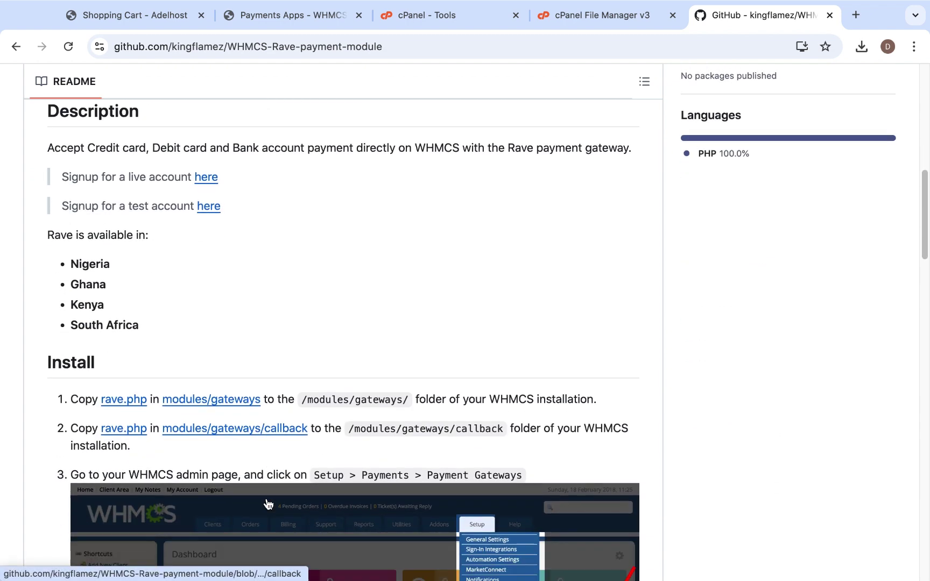
scroll(328, 487, "down", 6)
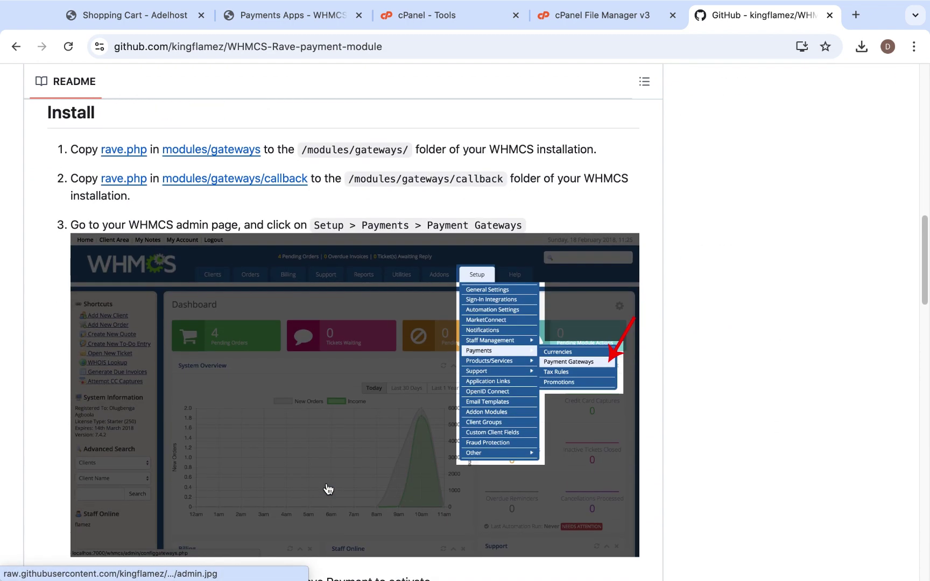
scroll(328, 487, "up", 2)
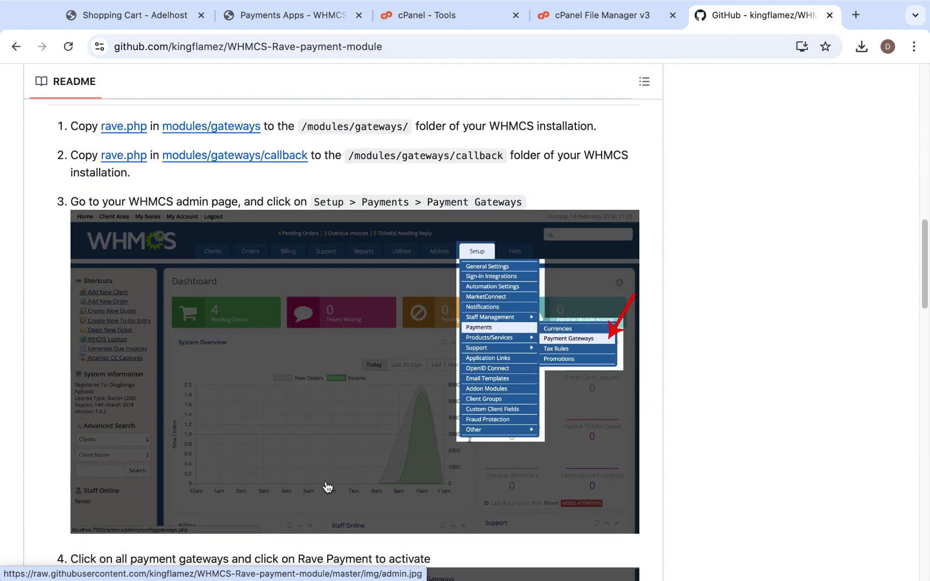
Switch back to cPanel File Manager, open the gateways folder inside modules and look over its contents.
left_click(596, 15)
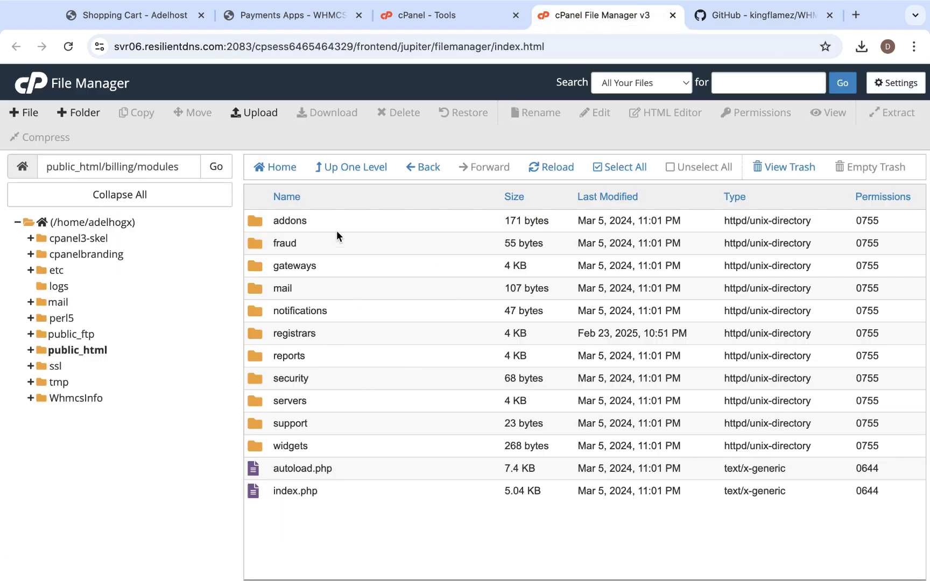
double_click(255, 265)
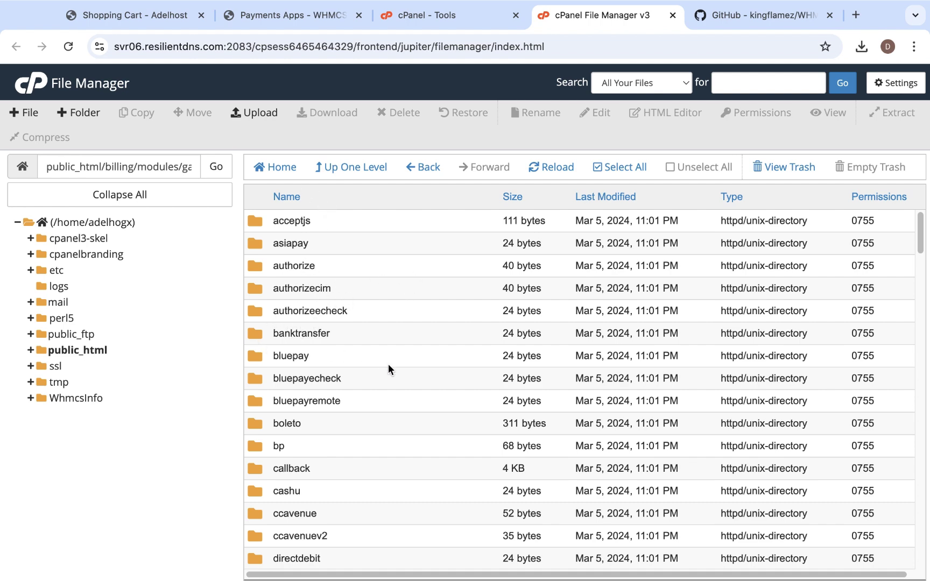
scroll(388, 364, "down", 1)
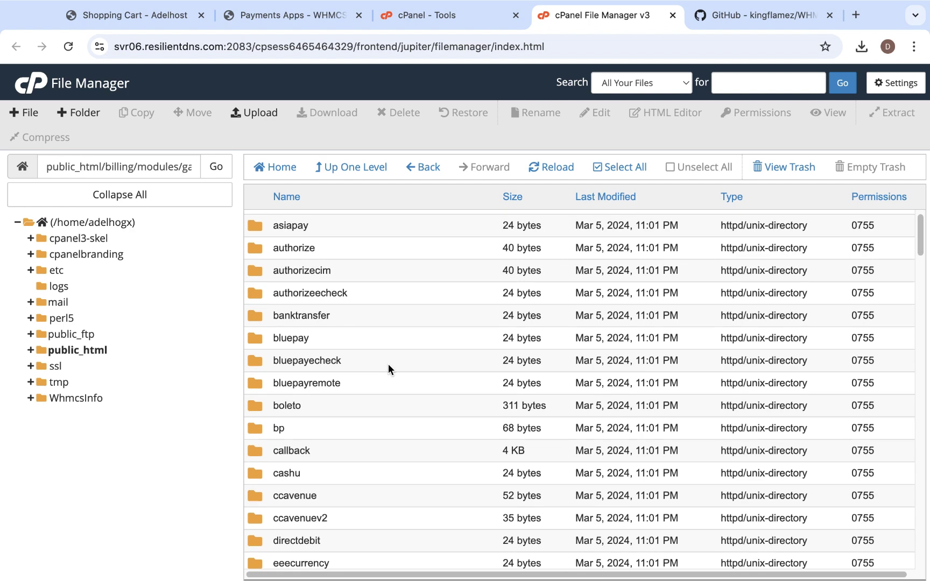
Switch to the Mac desktop and locate the downloaded WHMCS-Rave-payment module ZIP archive.
key("ctrl+Left")
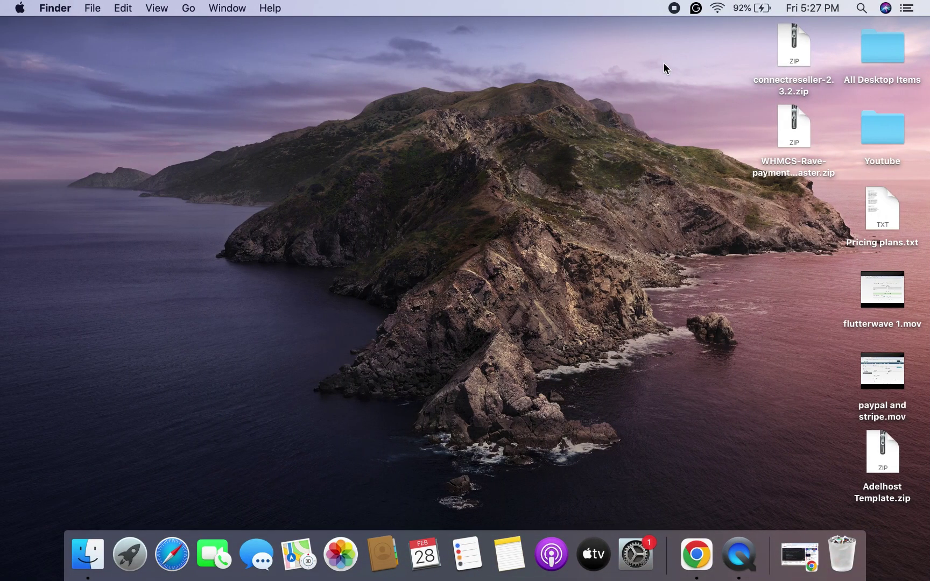
left_click(794, 131)
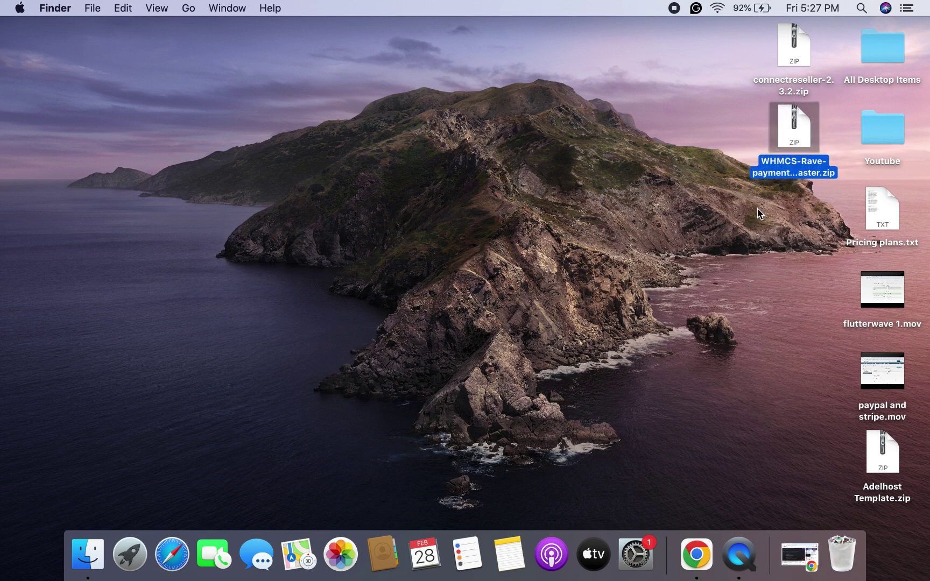
left_click(503, 316)
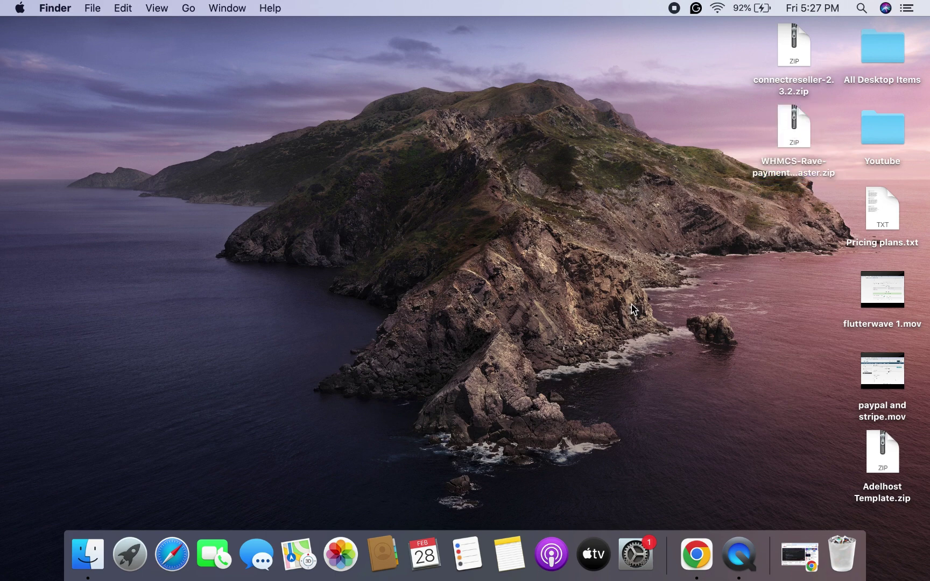
Extract the WHMCS-Rave-payment module ZIP on the desktop and expand the extracted folder down to modules/gateways.
left_click(797, 138)
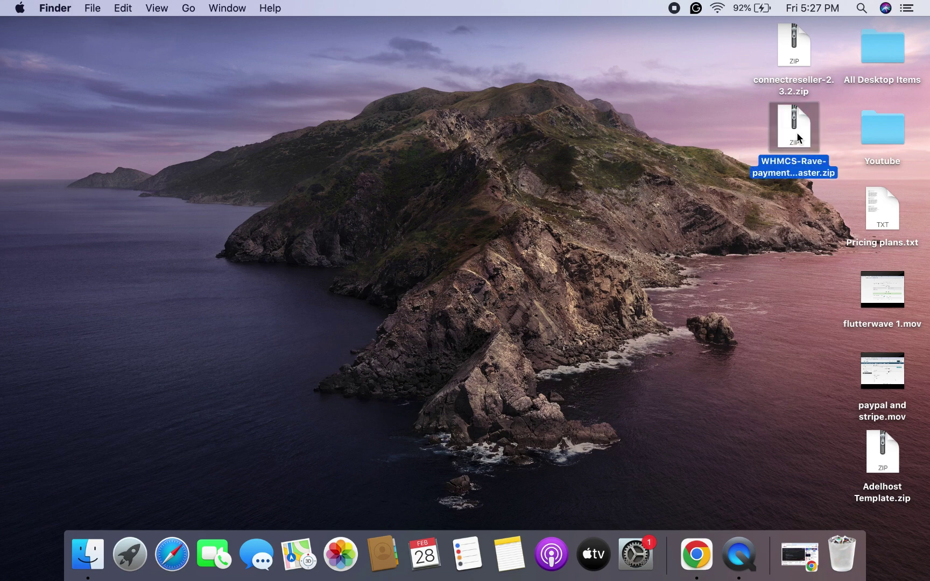
double_click(797, 137)
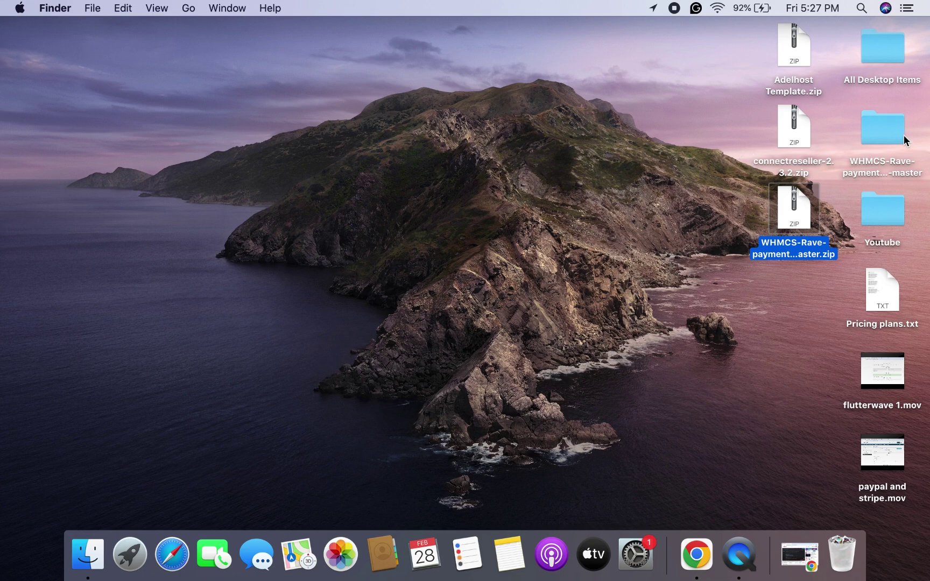
double_click(890, 128)
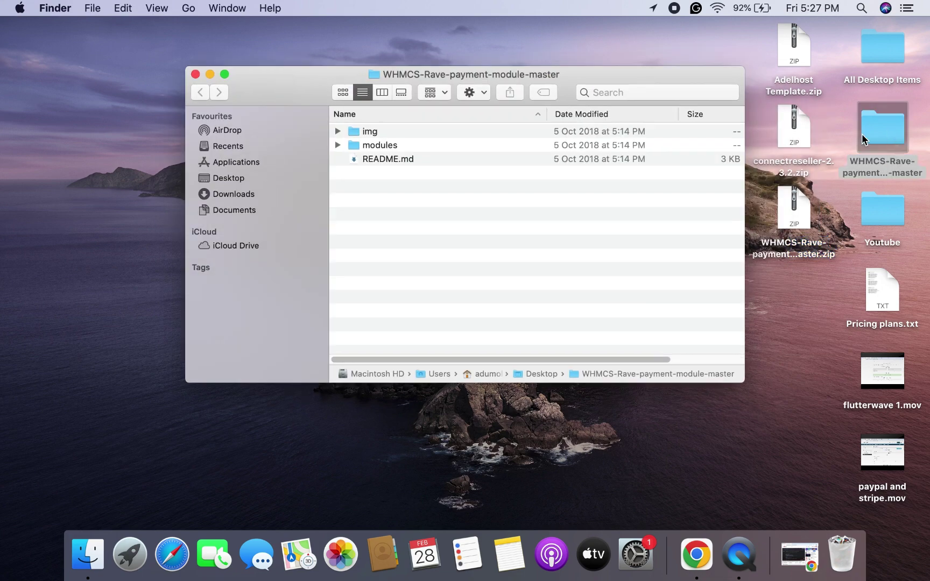
left_click(337, 145)
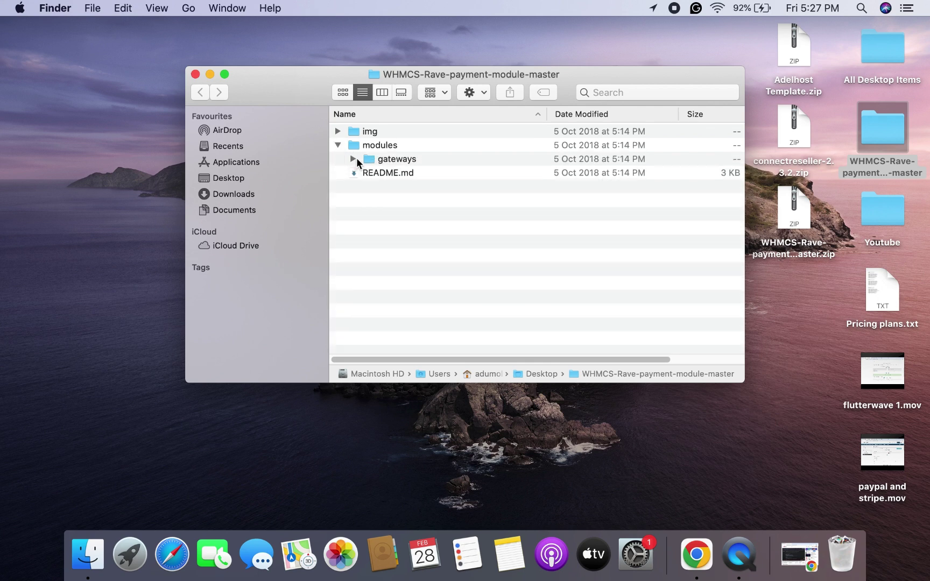
left_click(353, 158)
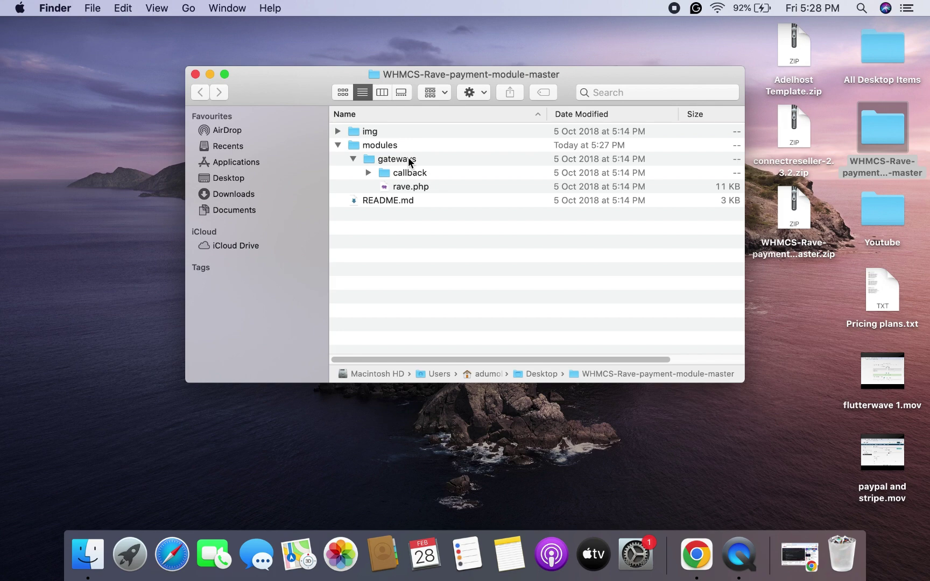
Switch back to cPanel File Manager and upload rave.php from the extracted module's modules/gateways folder into public_html/billing/modules/gateways.
key("ctrl+Right")
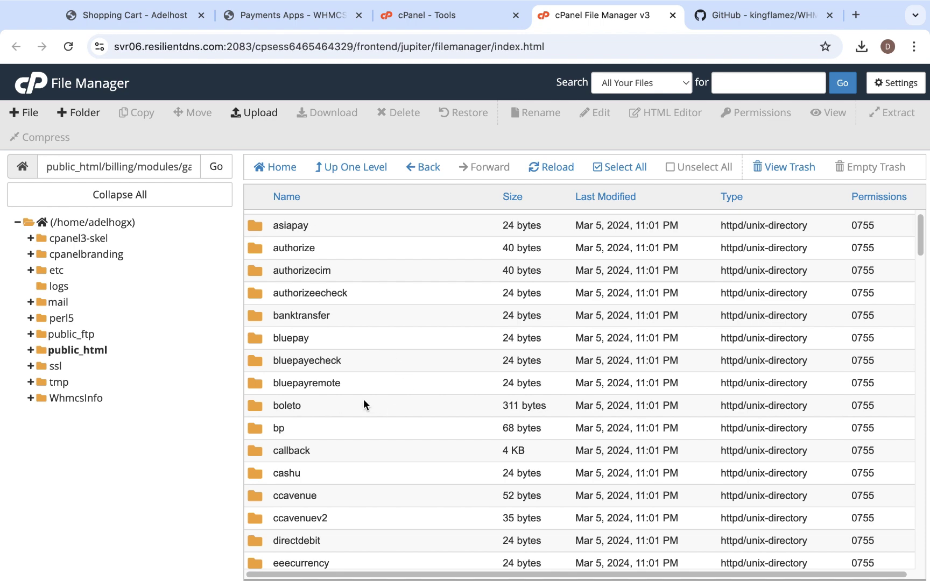
scroll(359, 342, "down", 6)
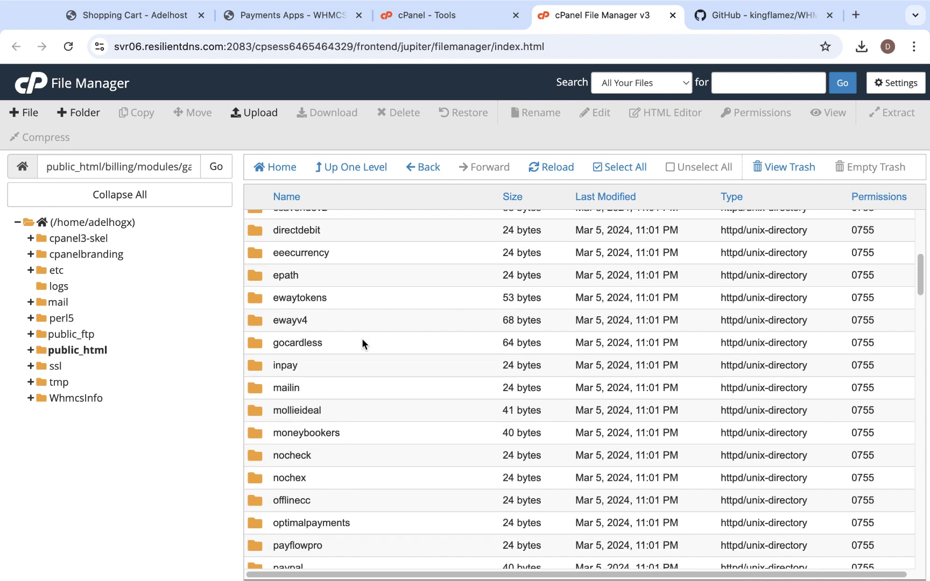
scroll(363, 343, "down", 2)
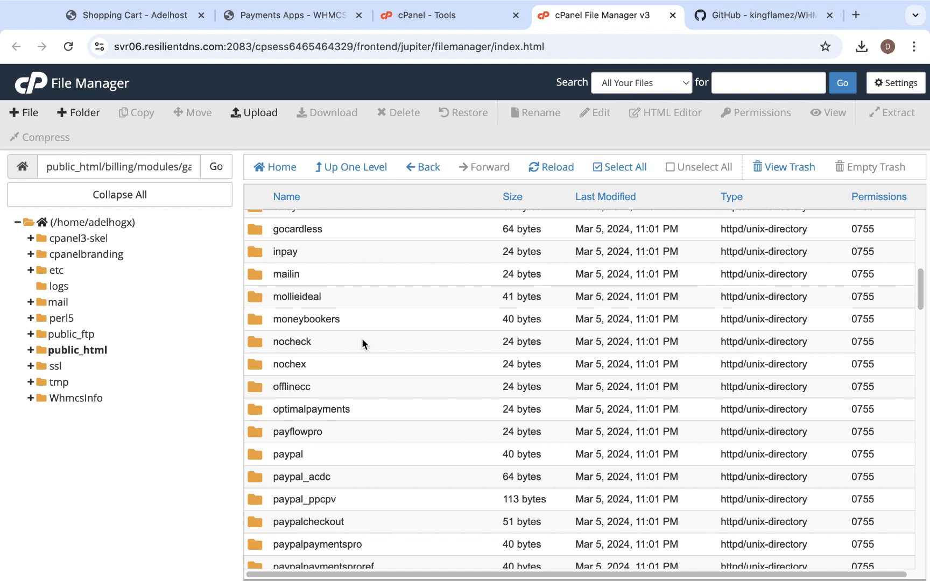
scroll(361, 338, "down", 5)
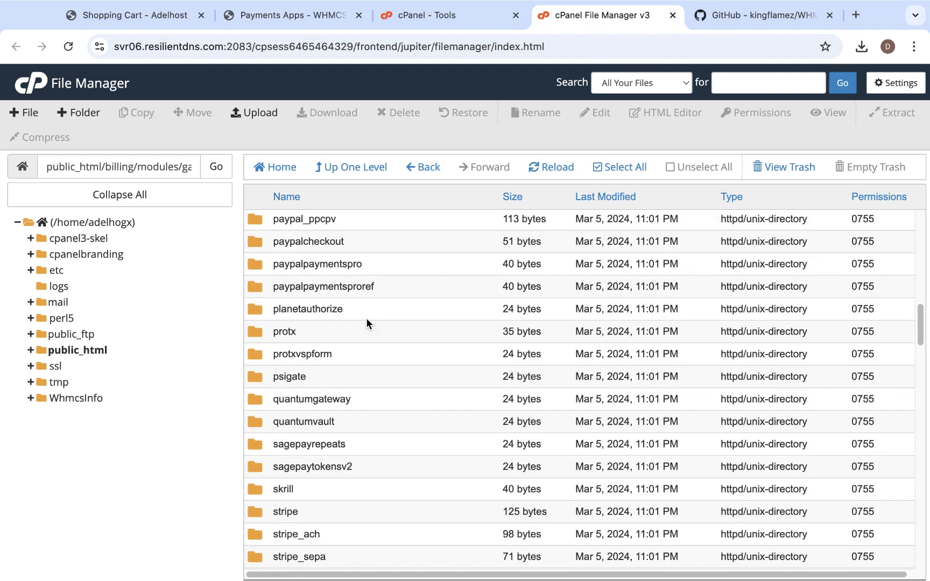
scroll(366, 318, "up", 13)
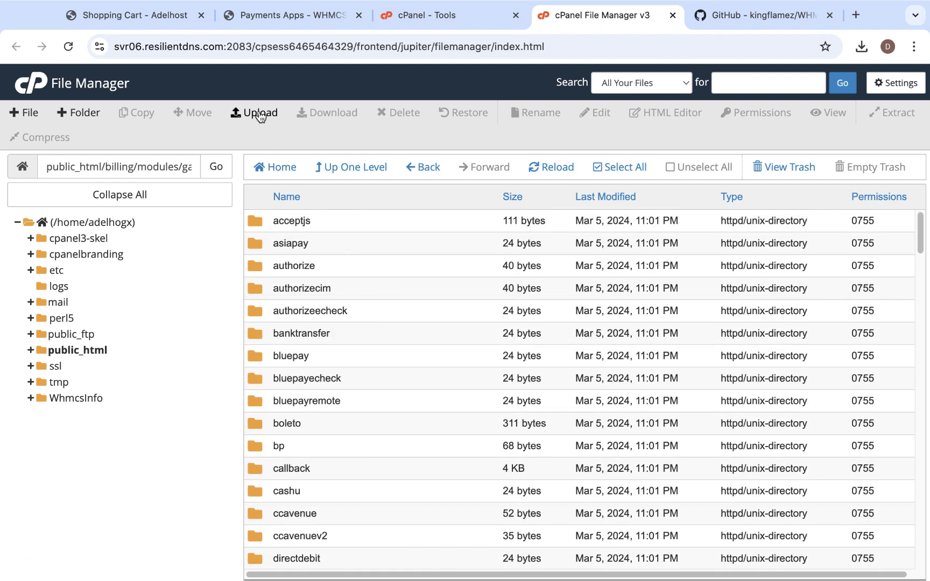
left_click(261, 115)
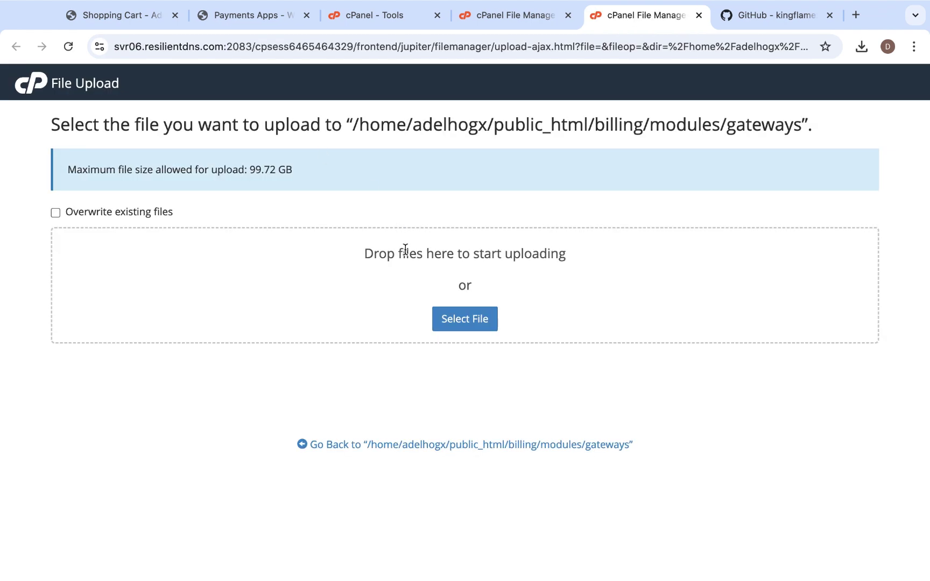
left_click(457, 323)
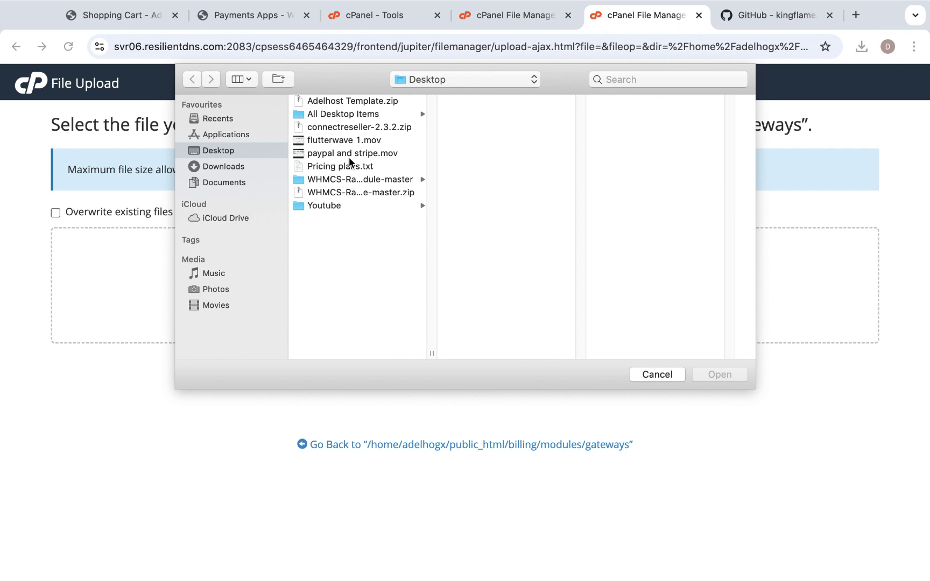
left_click(361, 183)
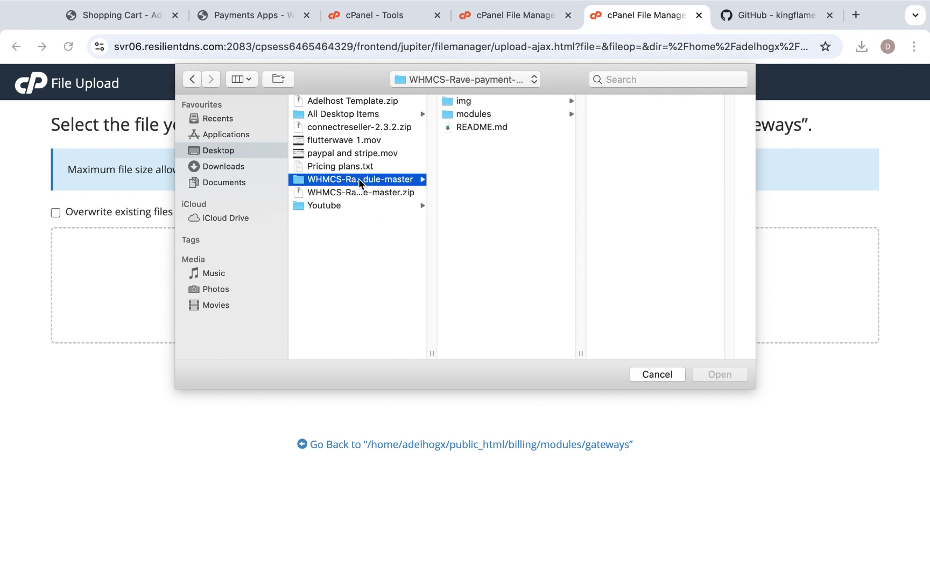
left_click(481, 115)
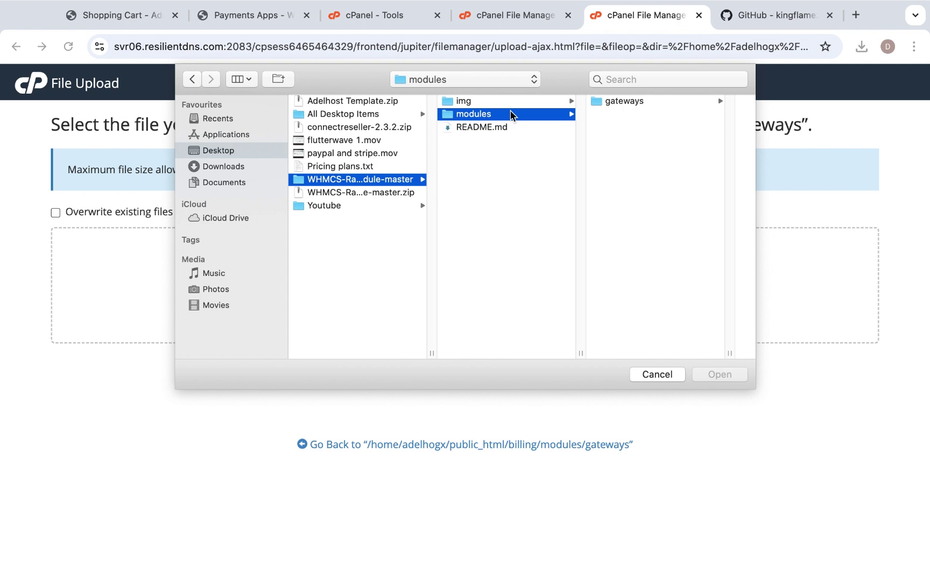
left_click(627, 101)
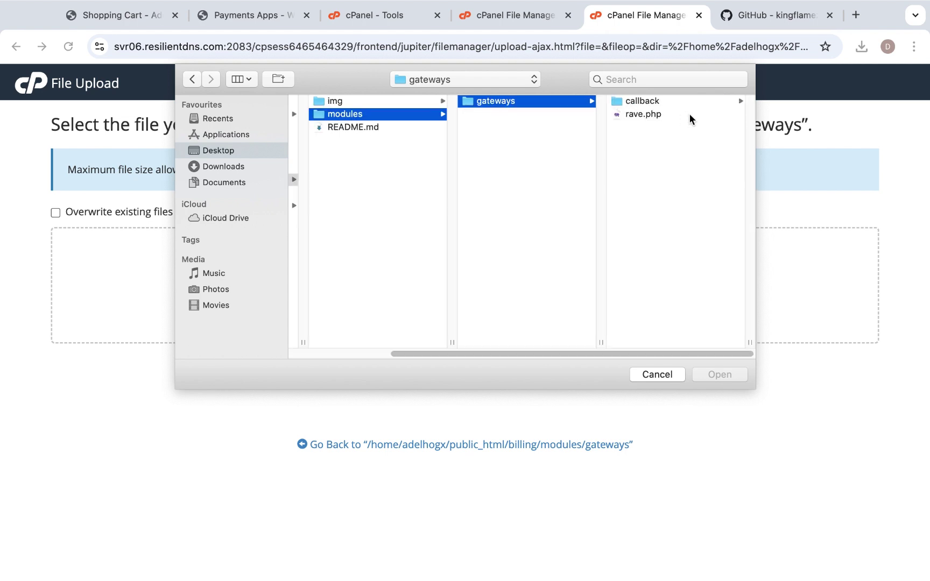
left_click(643, 114)
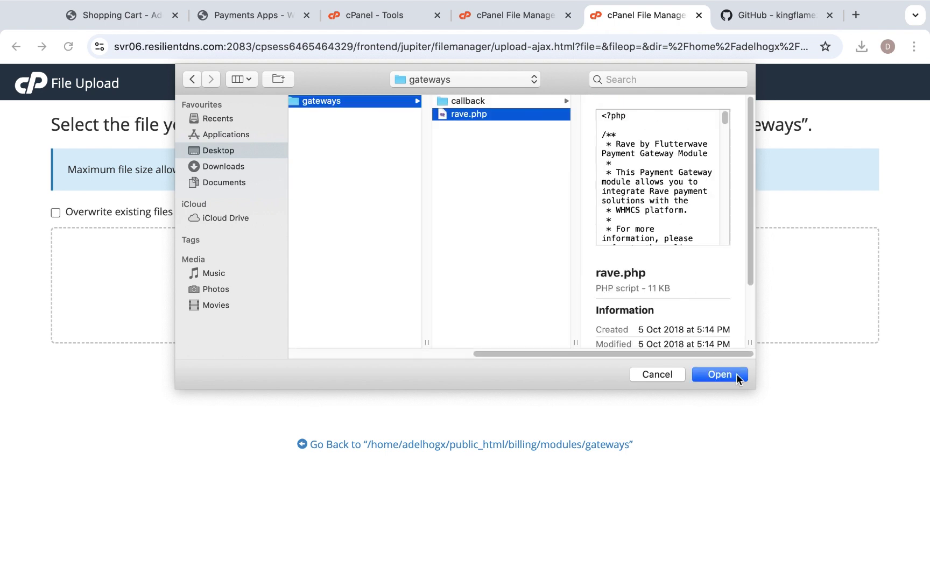
left_click(736, 375)
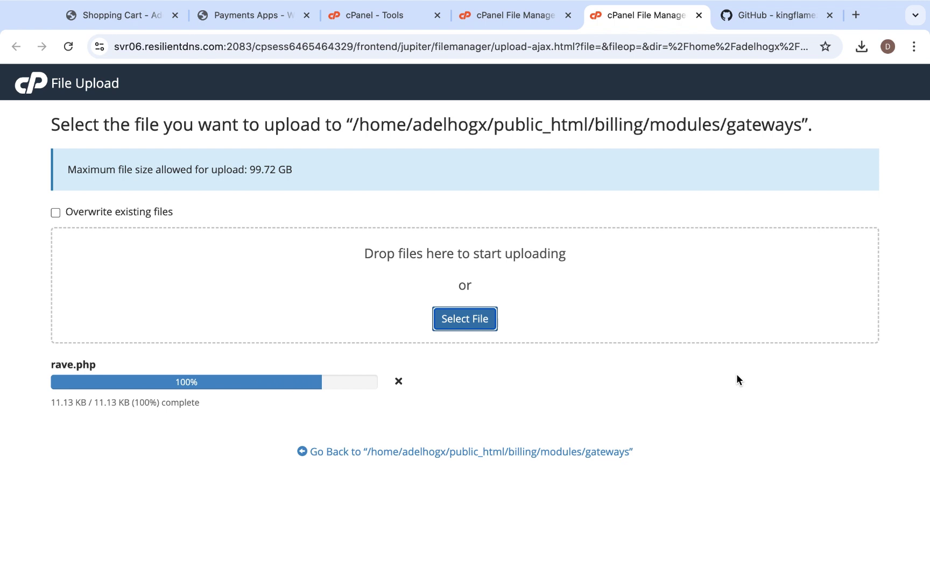
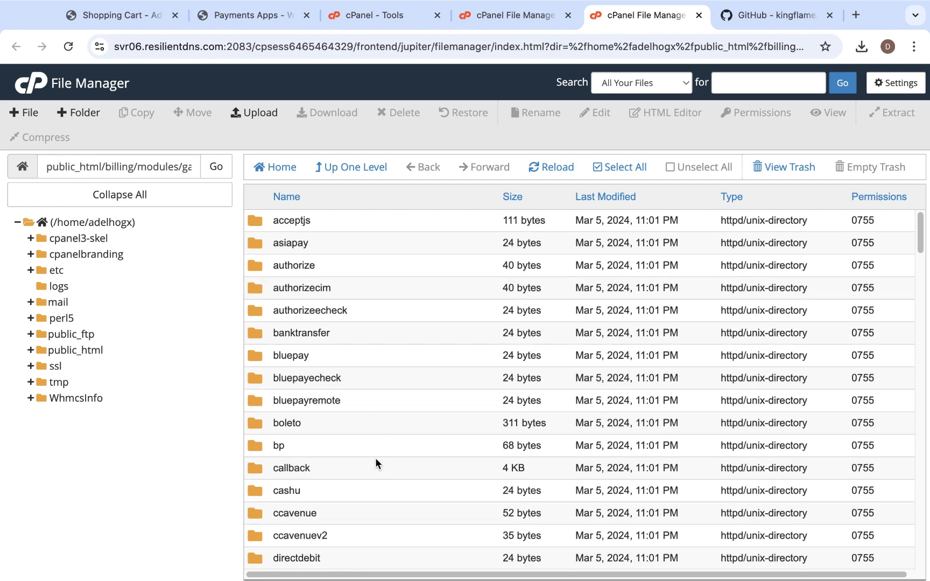
Look for the uploaded rave.php among the PHP files in the server's gateways folder.
scroll(375, 462, "down", 6)
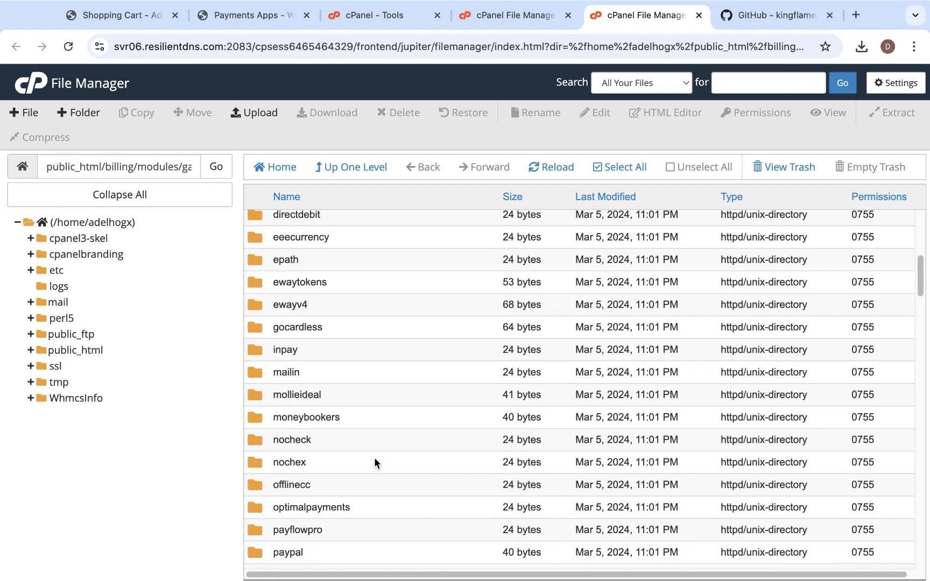
scroll(374, 458, "down", 9)
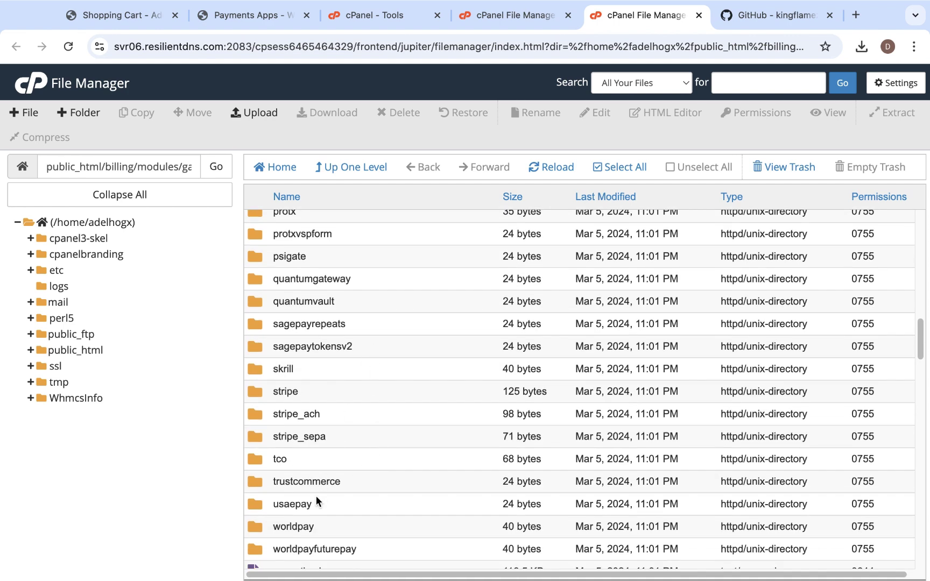
scroll(338, 492, "down", 5)
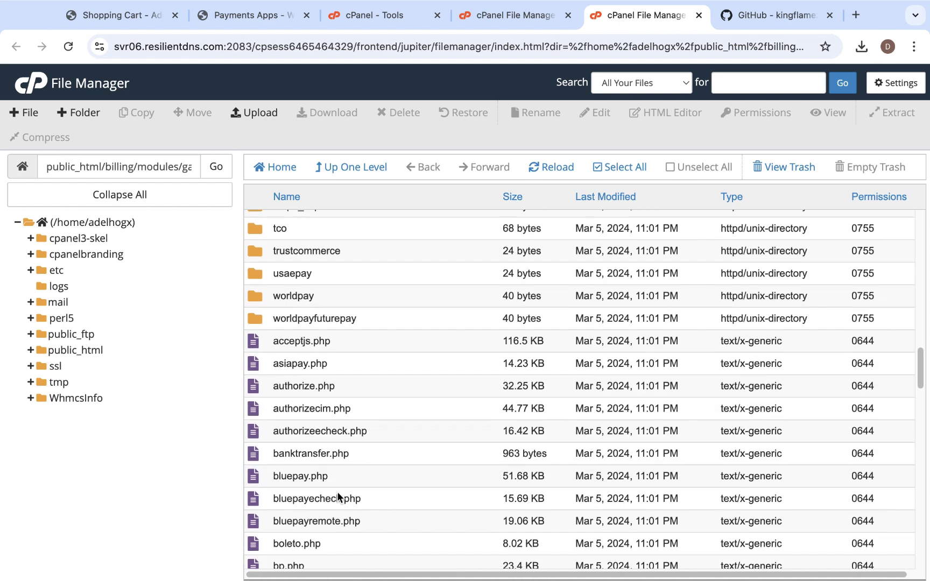
scroll(353, 479, "down", 15)
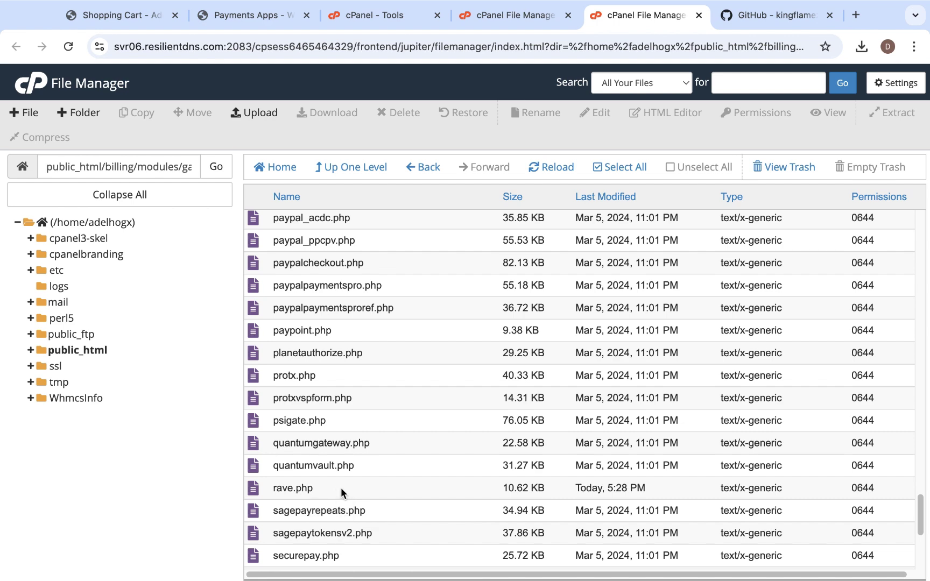
Open the callback folder inside the server's gateways folder.
scroll(318, 442, "up", 15)
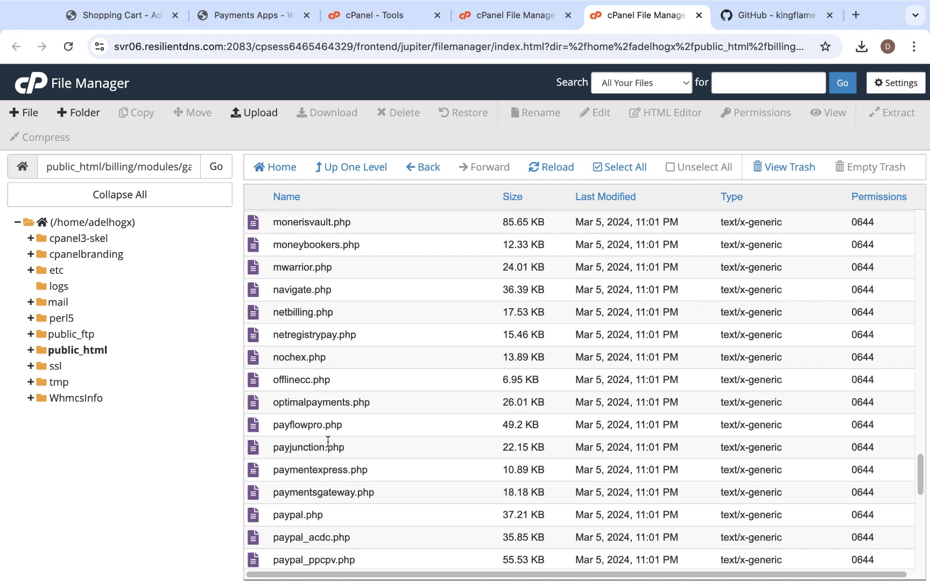
scroll(328, 442, "up", 5)
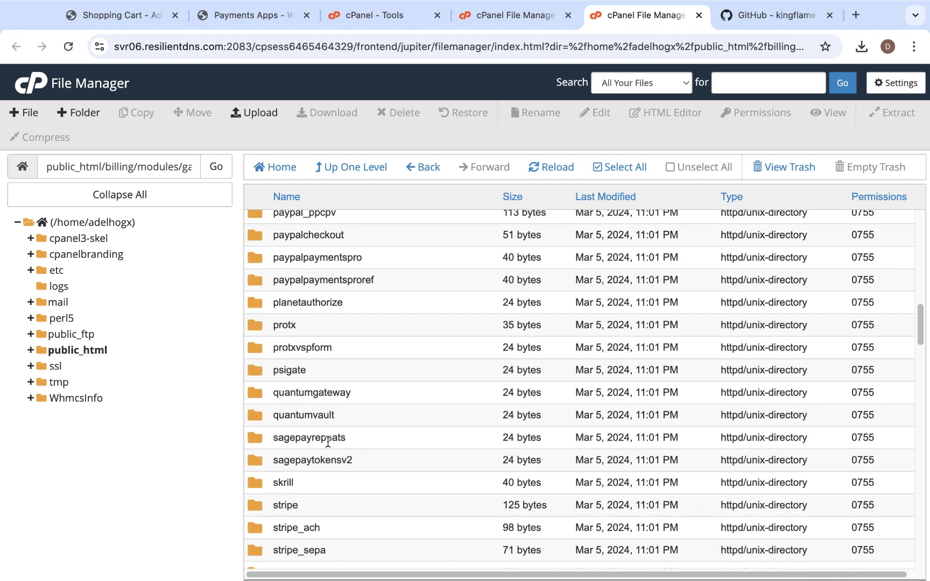
scroll(328, 442, "up", 6)
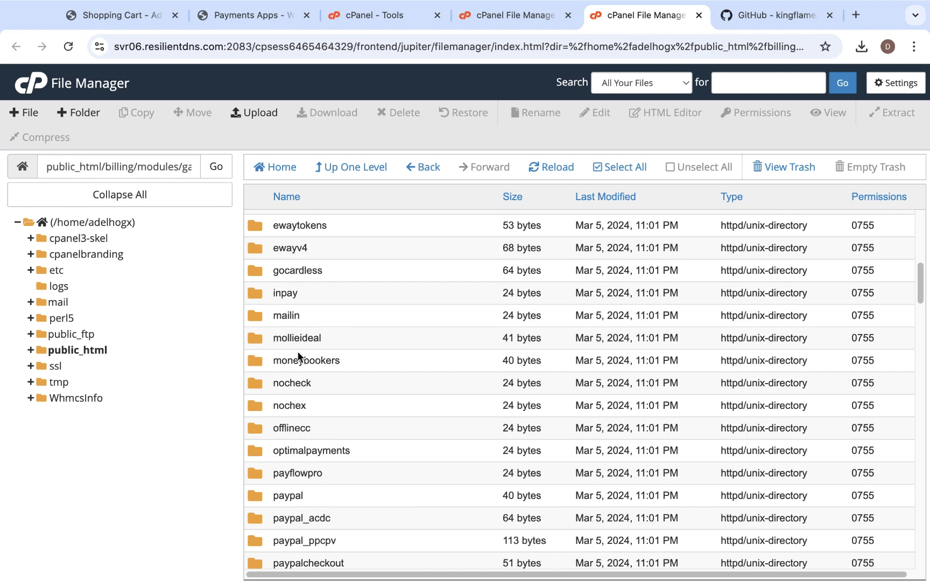
scroll(298, 350, "up", 4)
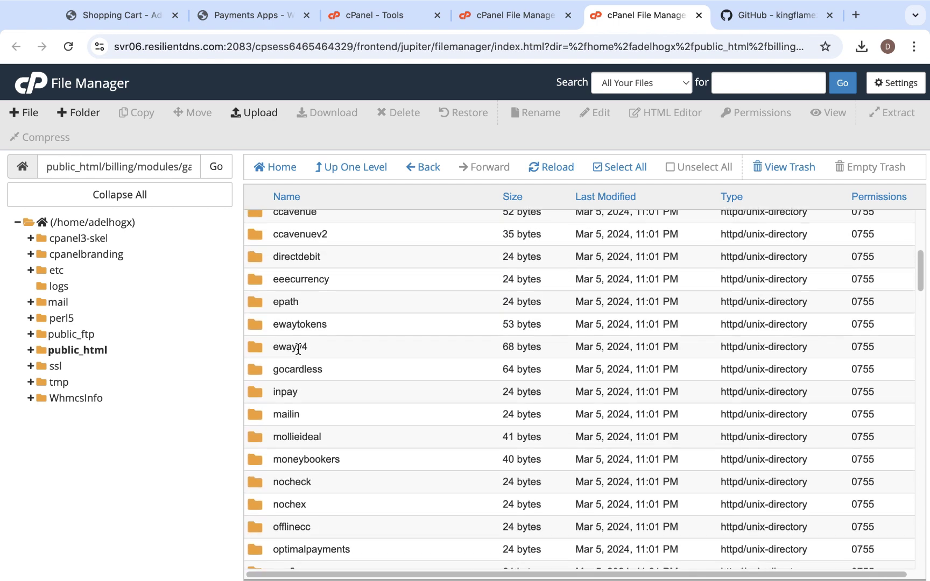
scroll(298, 350, "up", 6)
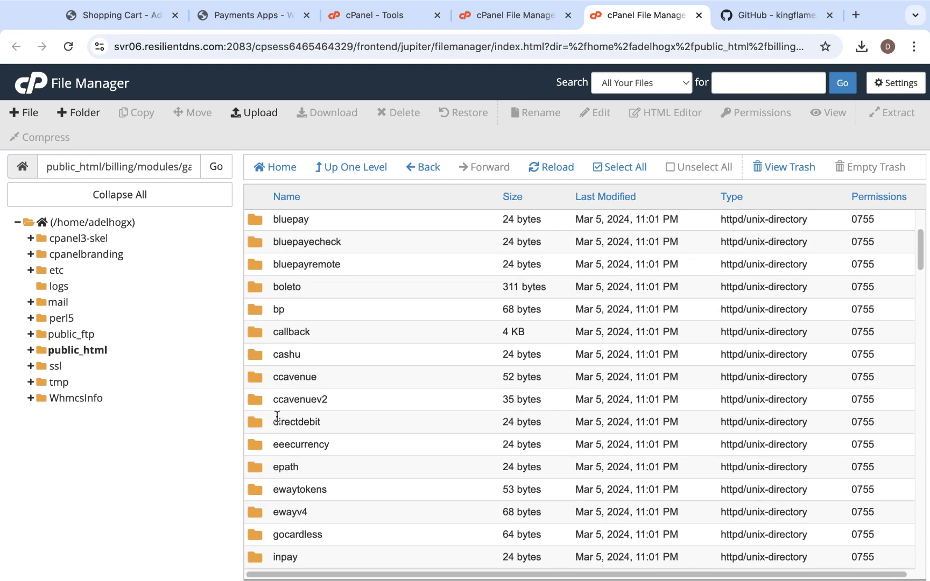
double_click(252, 334)
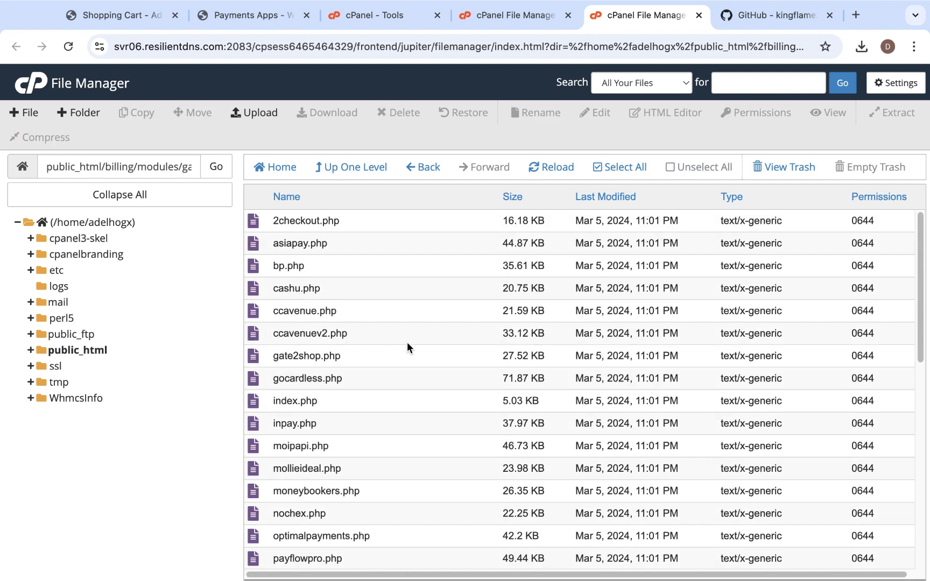
Expand the extracted module's callback folder in Finder and upload its rave.php to public_html/billing/modules/gateways/callback in cPanel File Manager.
key("ctrl+Left")
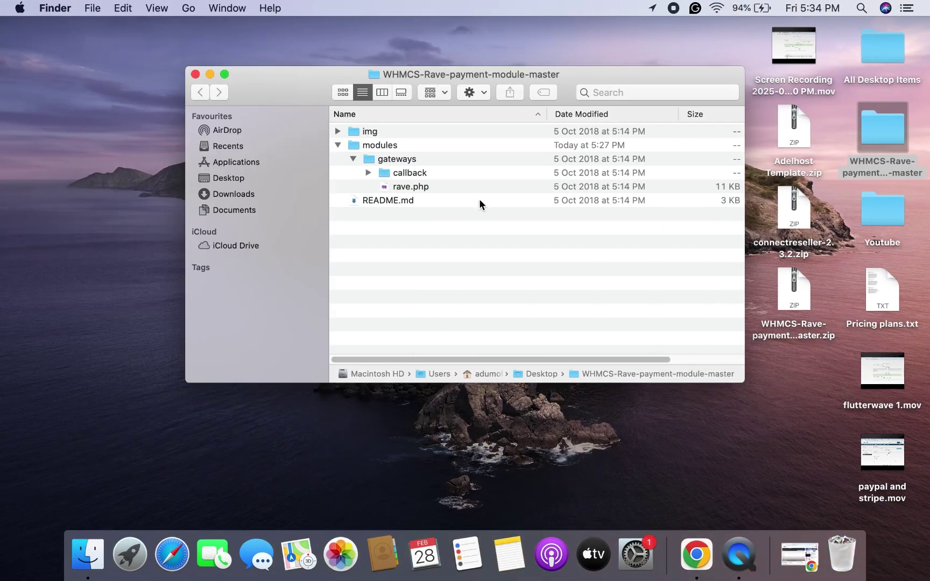
left_click(368, 172)
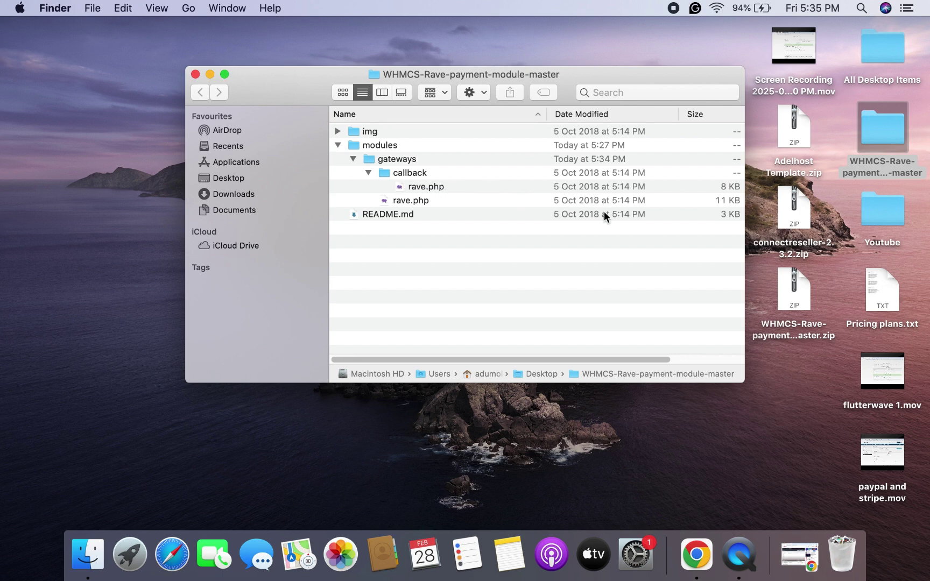
key("ctrl+Right")
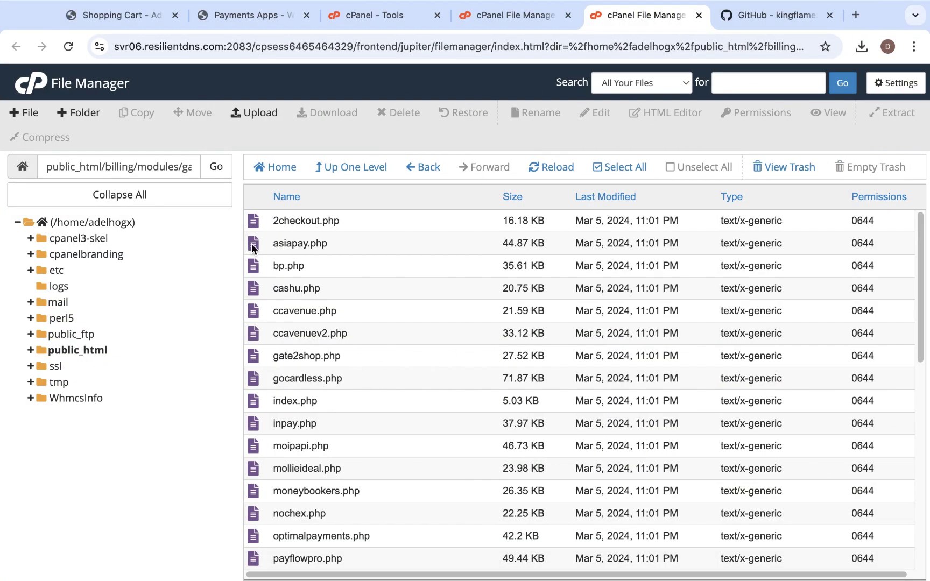
left_click(257, 108)
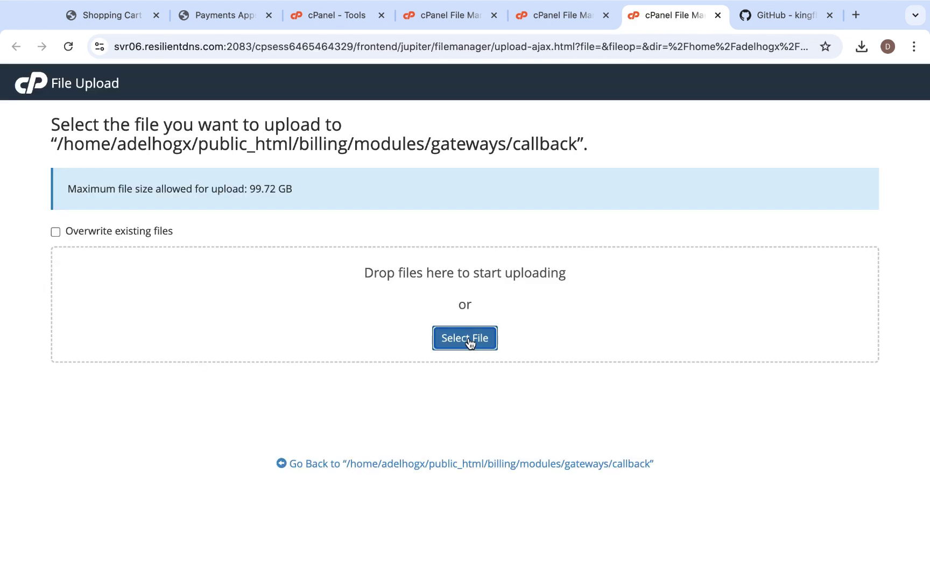
left_click(468, 339)
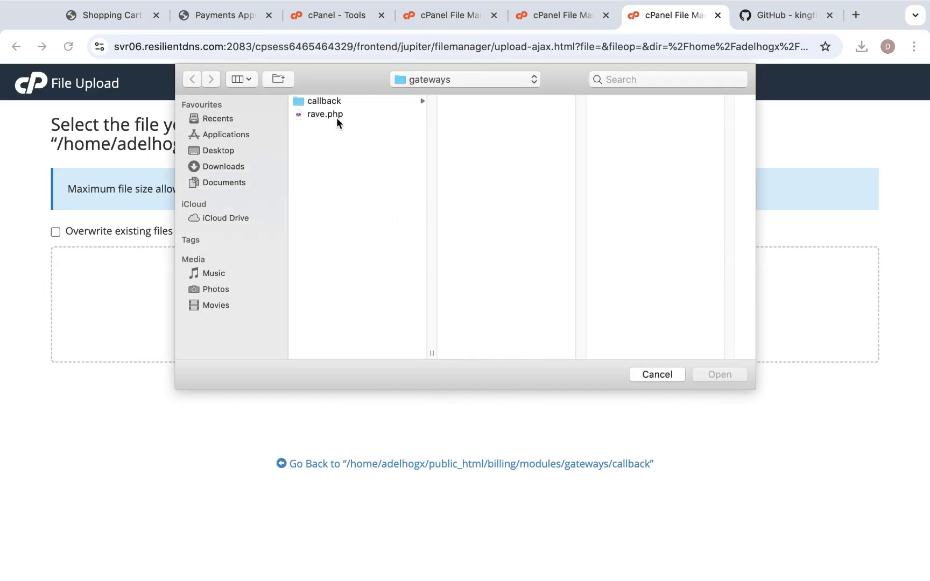
left_click(326, 100)
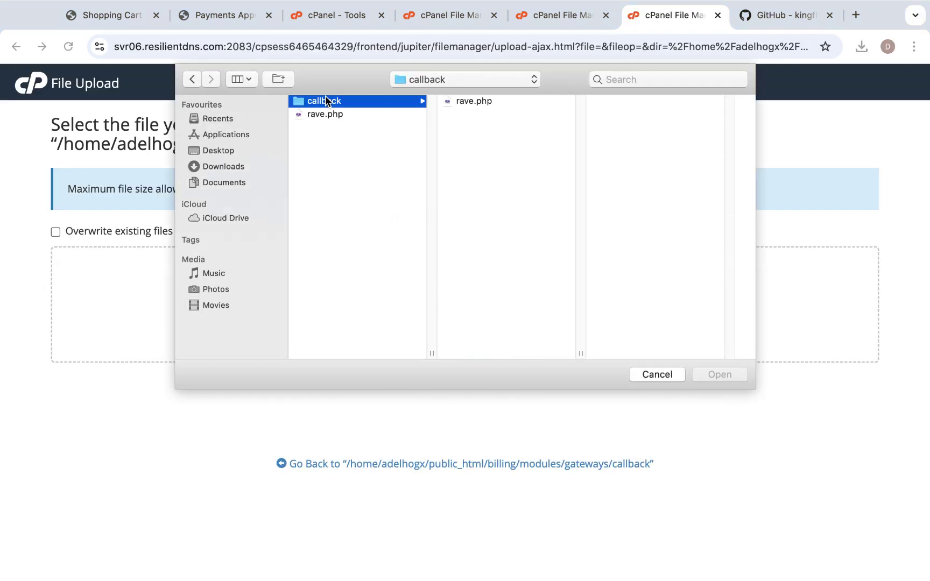
left_click(465, 104)
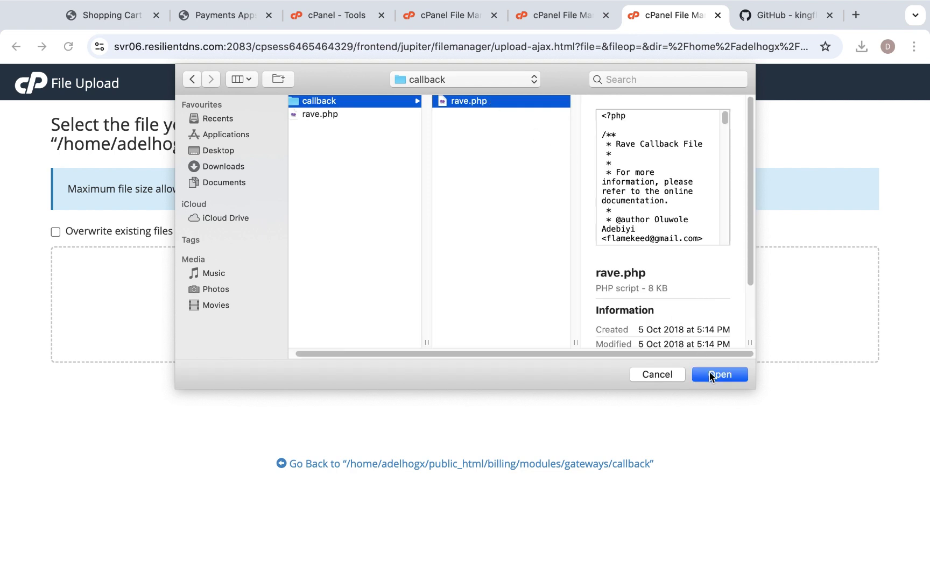
left_click(712, 375)
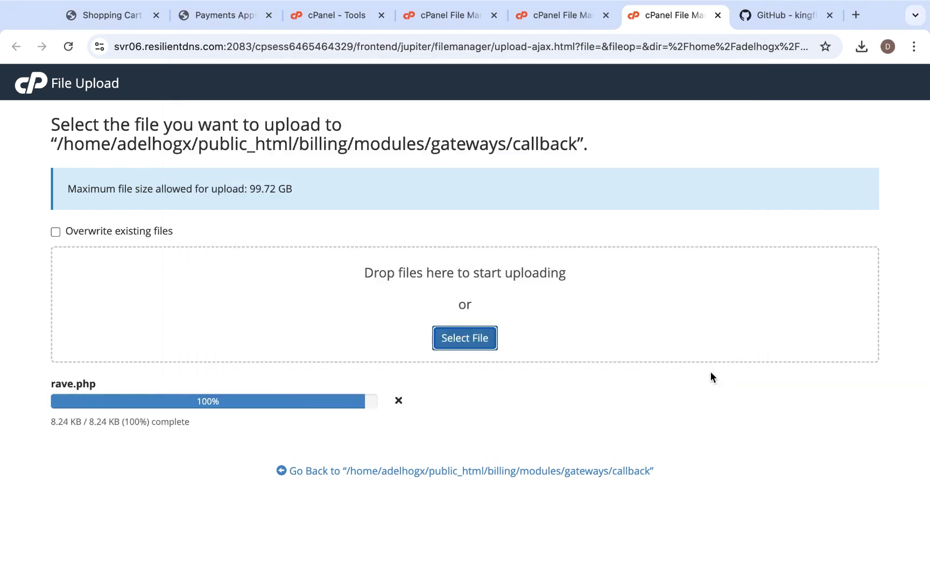
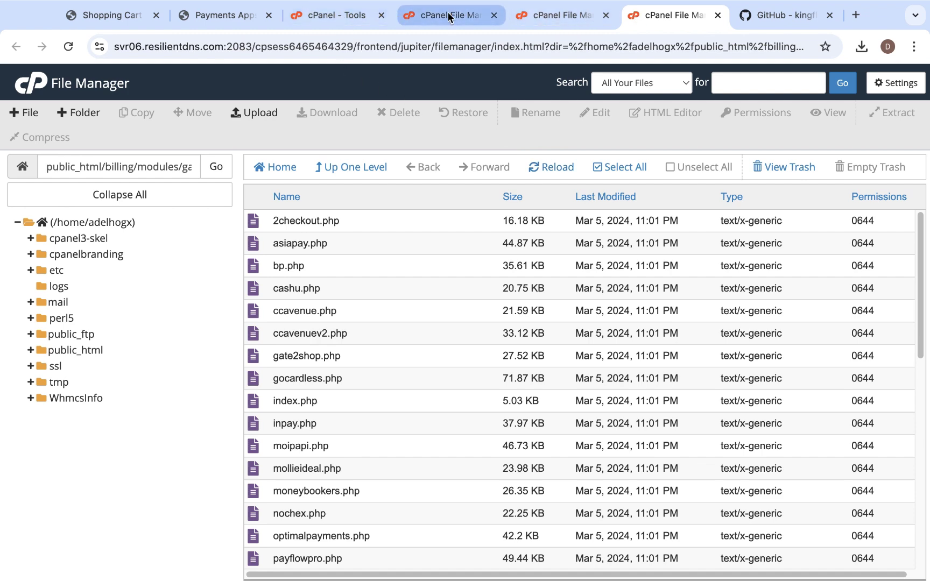
Close the surplus cPanel File Manager tabs and return to the WHMCS Payments Apps page.
left_click(437, 18)
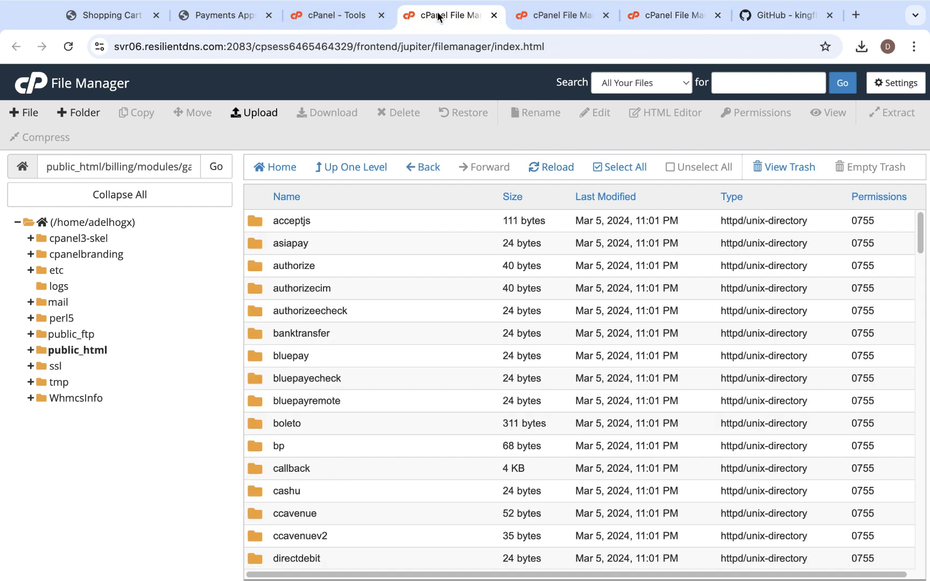
left_click(494, 15)
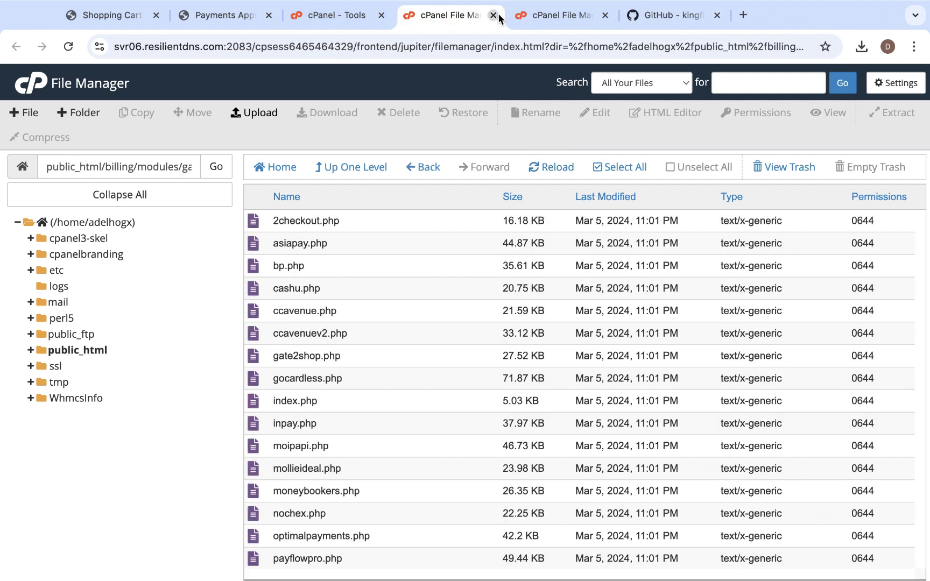
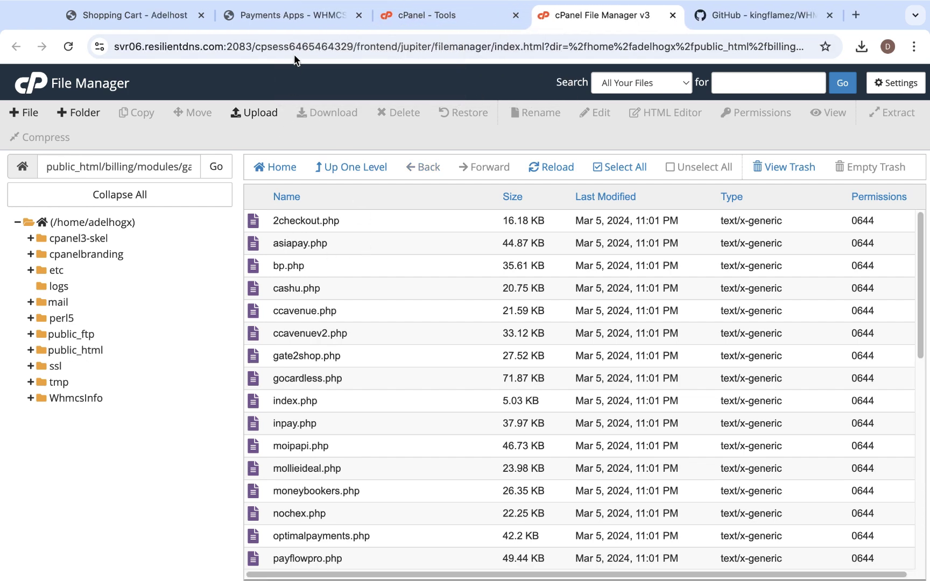
left_click(290, 15)
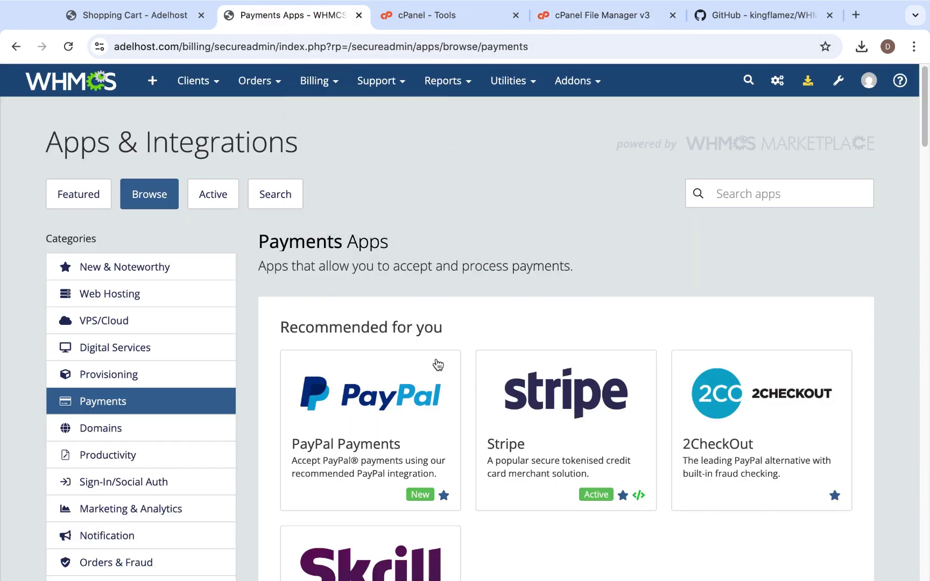
Look through the recommended and additional payment apps for the Rave gateway.
scroll(500, 397, "down", 5)
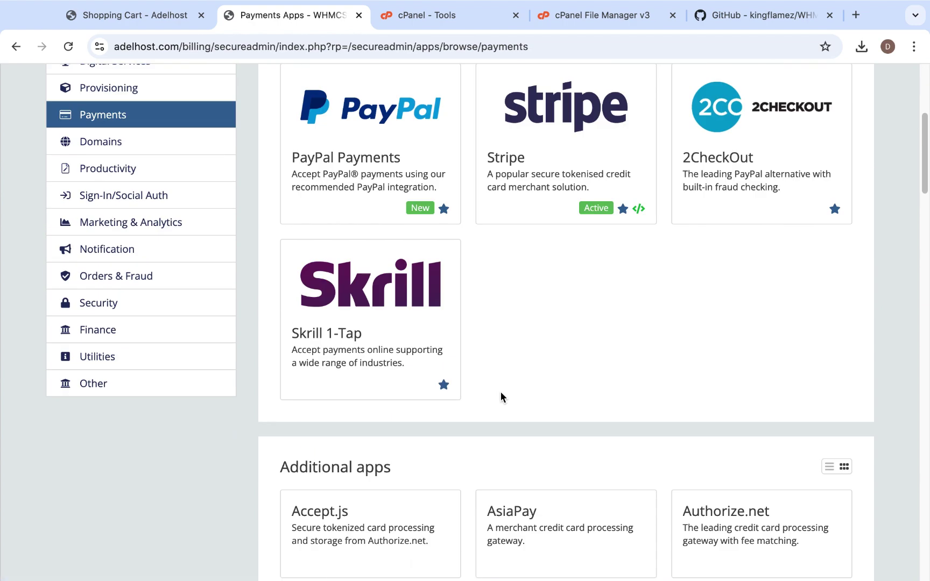
scroll(501, 397, "down", 6)
scroll(501, 397, "down", 4)
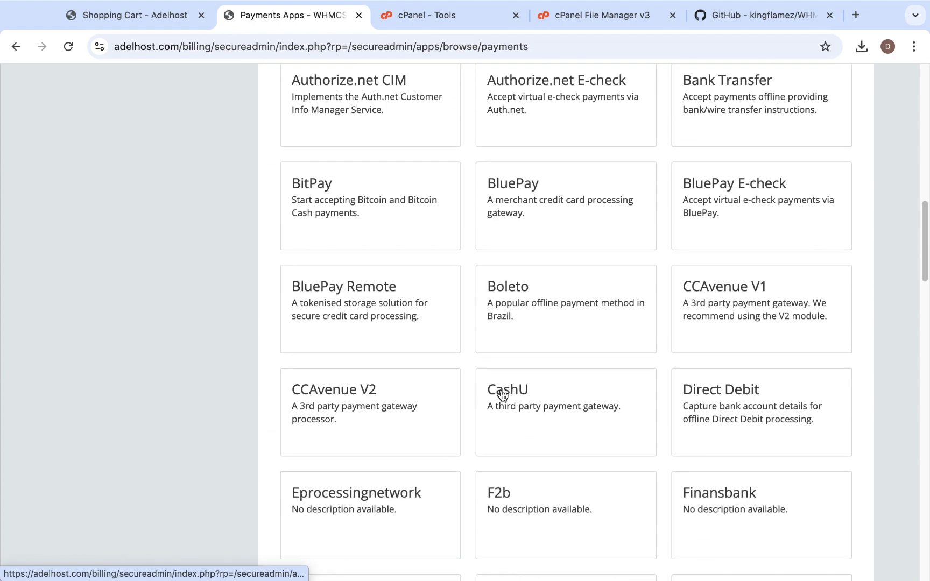
scroll(500, 396, "up", 15)
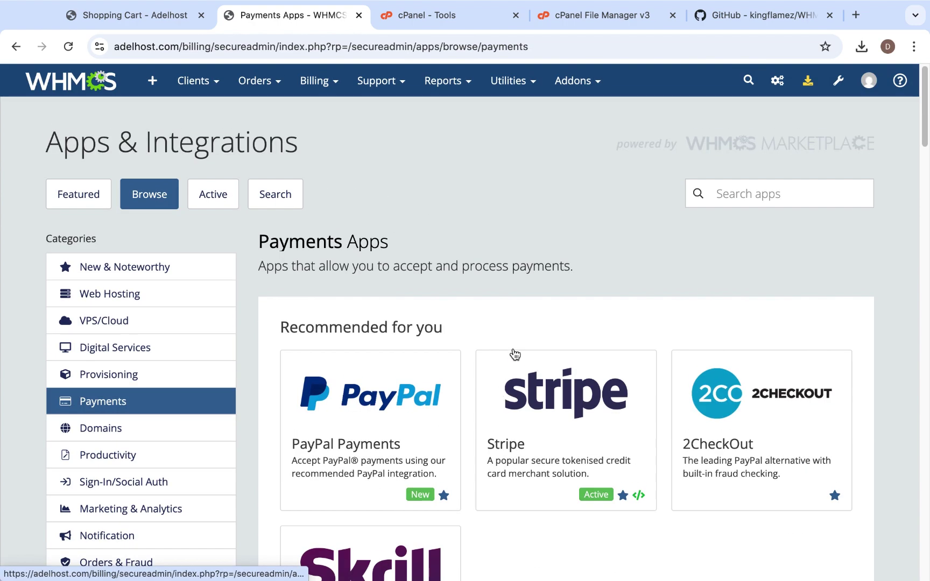
scroll(445, 469, "down", 1)
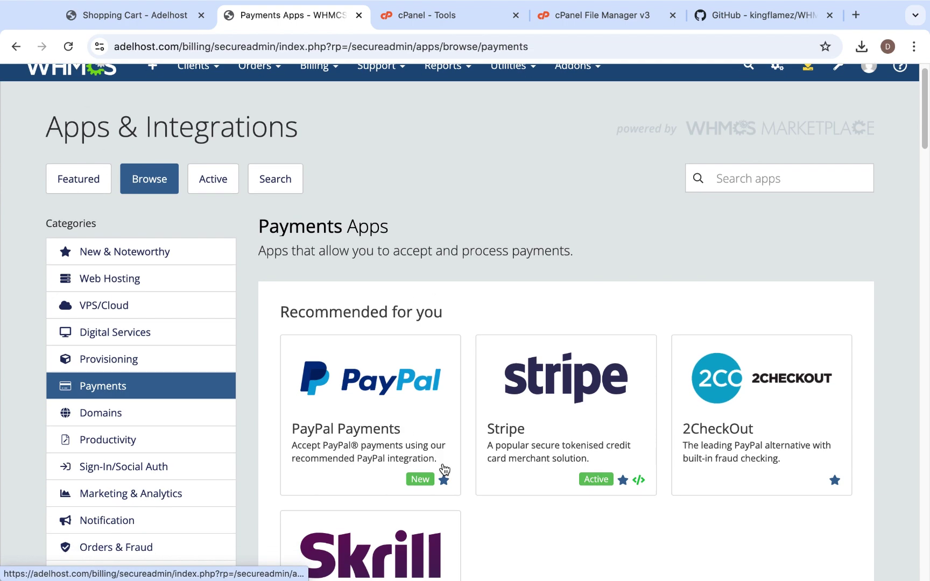
scroll(444, 470, "down", 2)
scroll(440, 469, "up", 2)
scroll(443, 470, "down", 3)
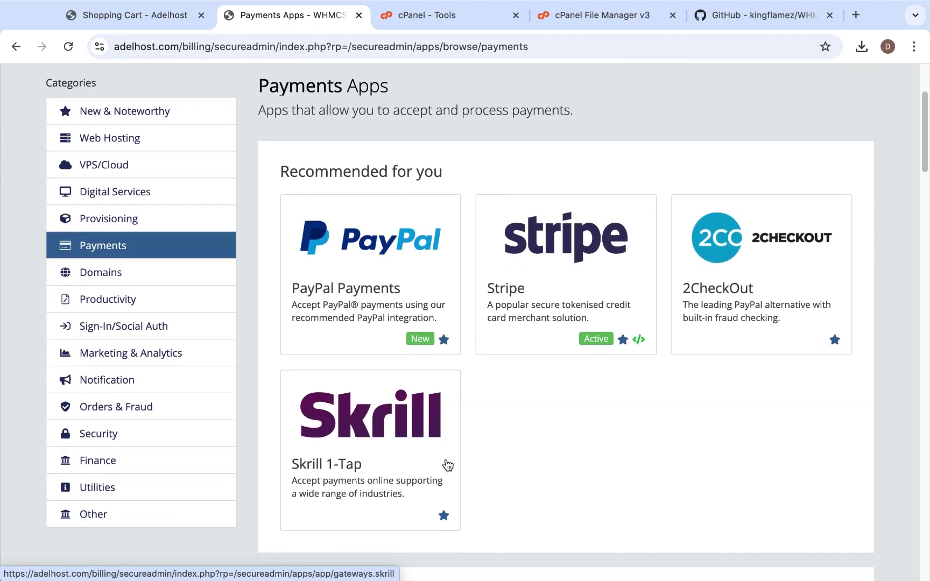
scroll(446, 466, "down", 5)
scroll(445, 465, "up", 8)
scroll(445, 465, "down", 15)
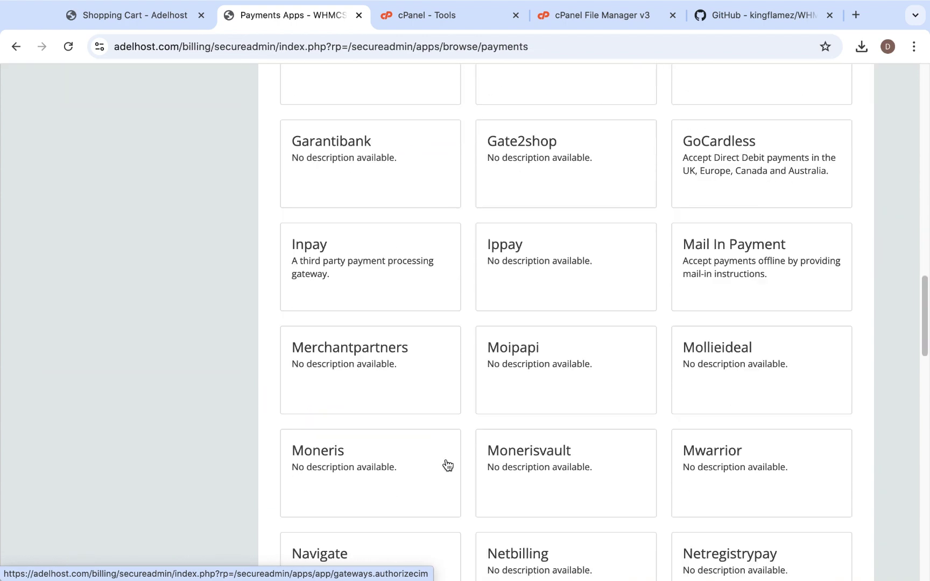
scroll(447, 465, "up", 15)
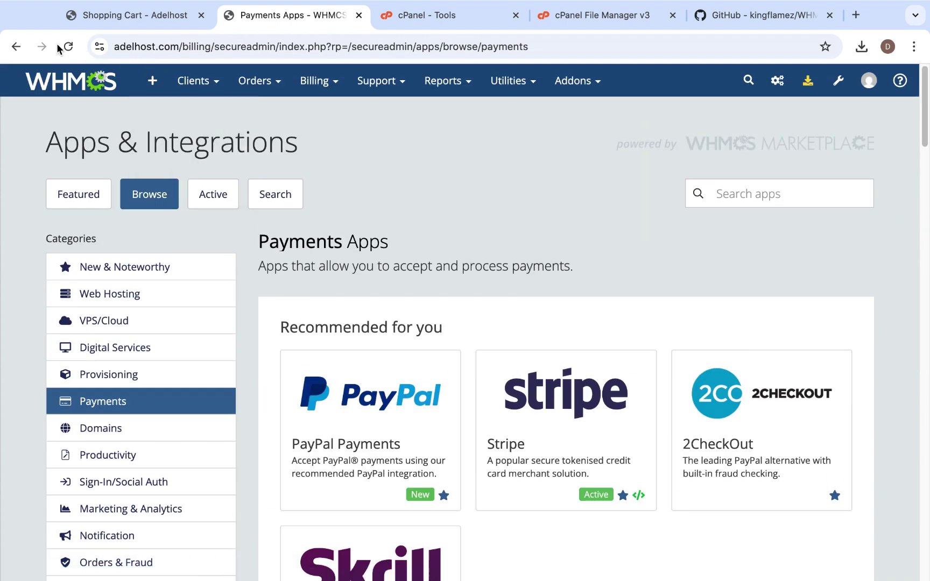
Reload the Payments Apps page, find the Rave app among the additional apps and activate it.
left_click(68, 46)
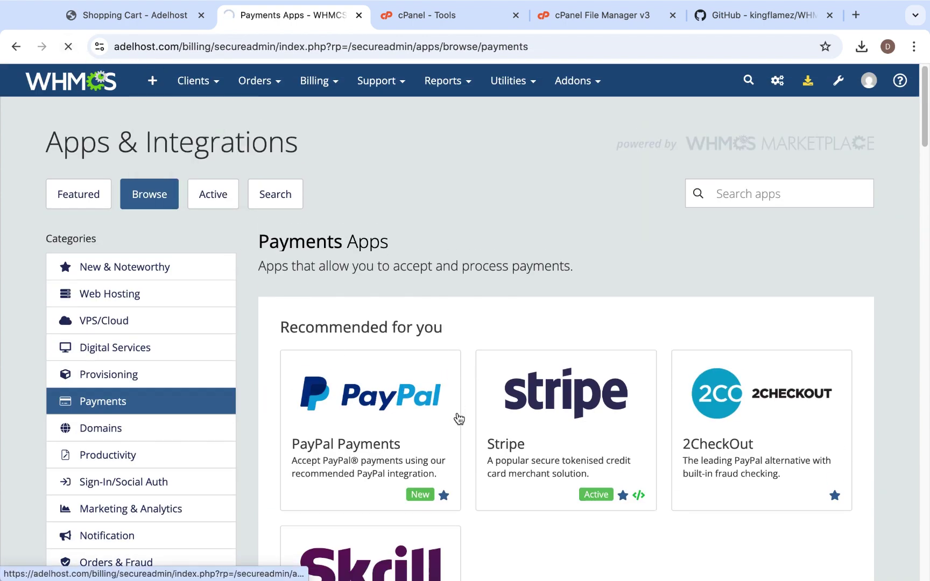
scroll(459, 418, "down", 14)
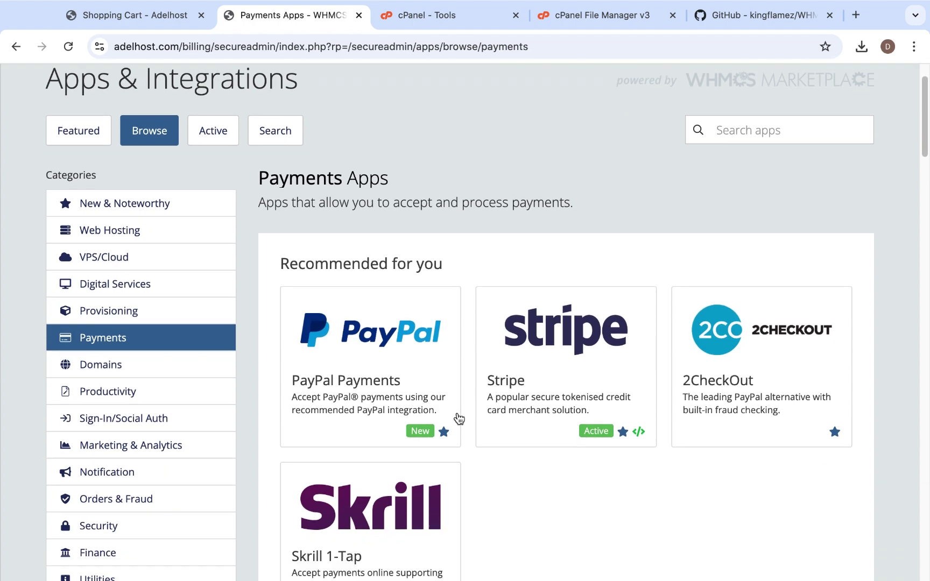
scroll(459, 419, "down", 8)
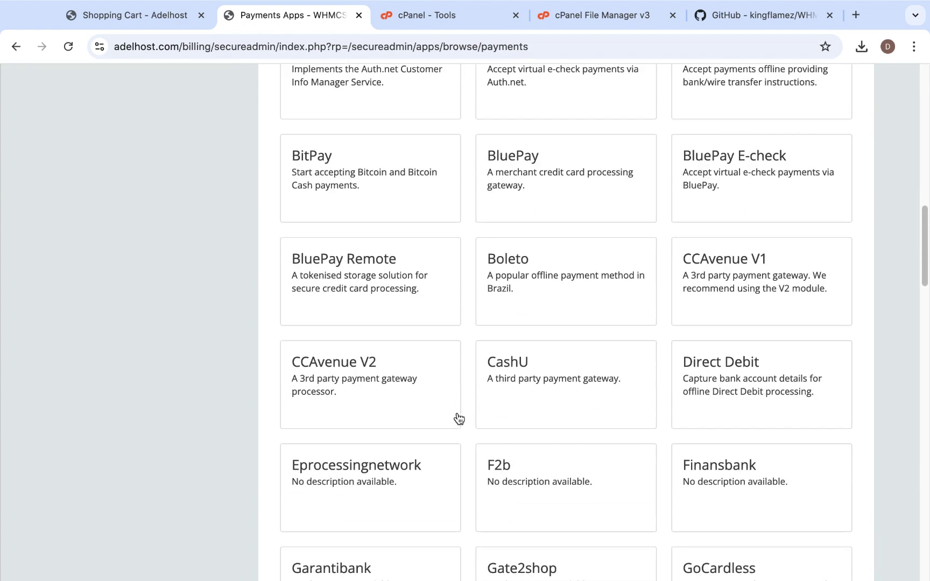
scroll(459, 418, "down", 9)
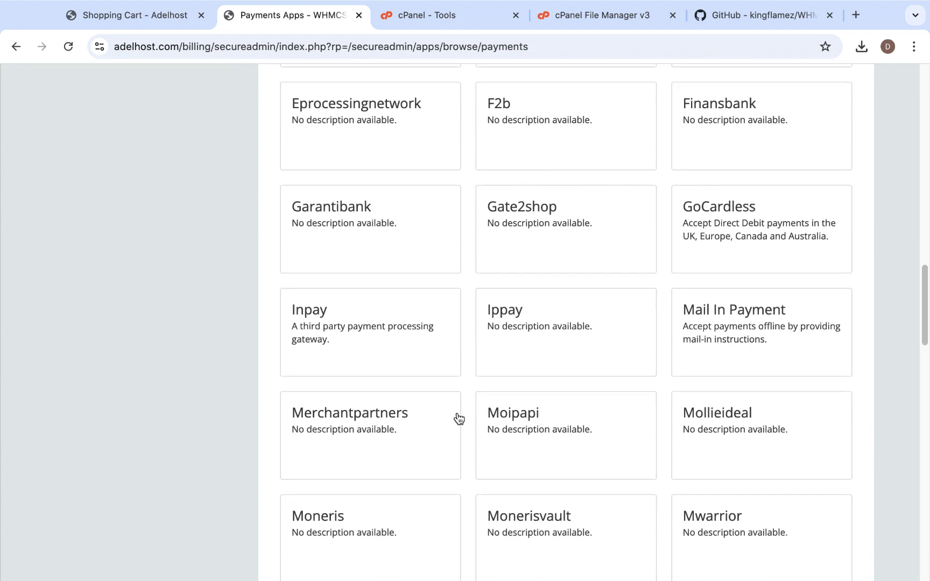
scroll(458, 419, "down", 10)
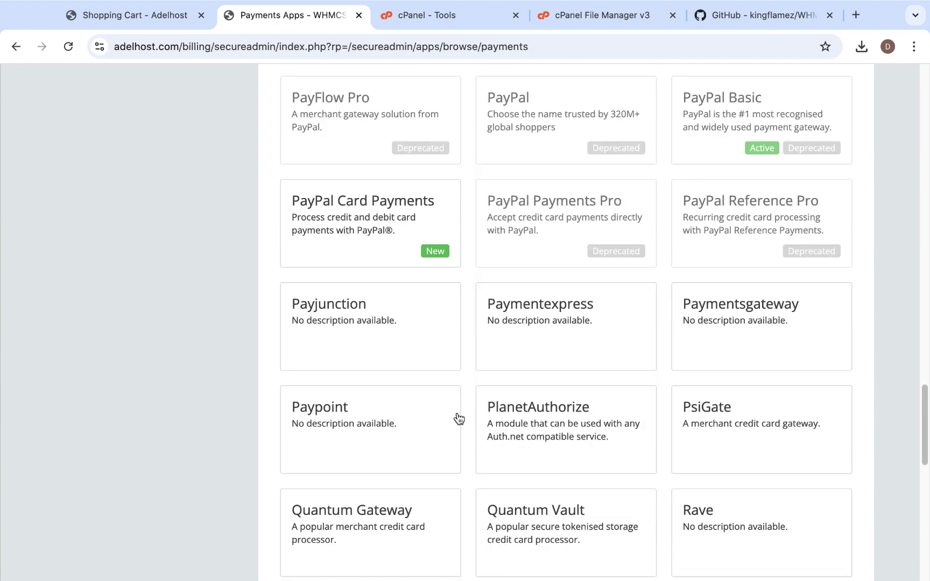
scroll(458, 419, "down", 7)
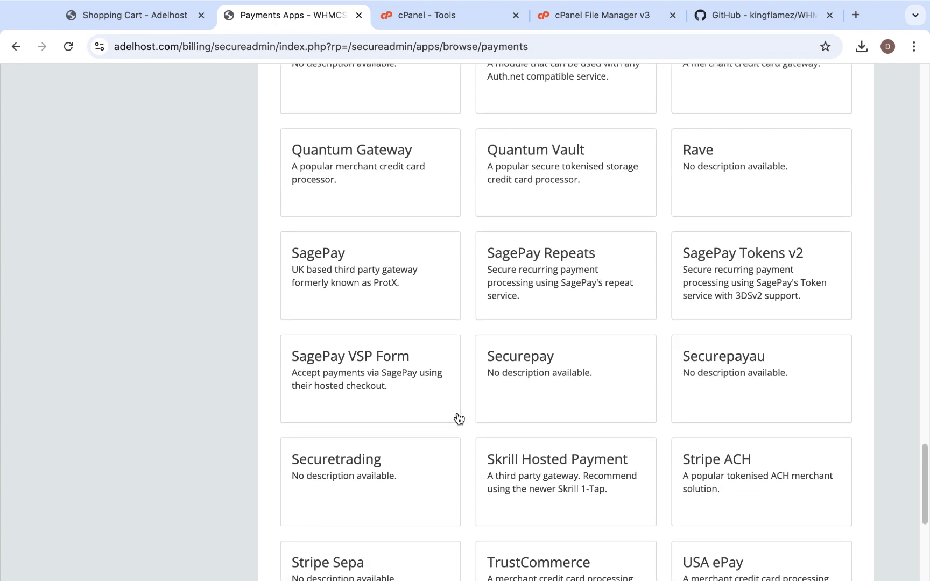
scroll(459, 419, "up", 6)
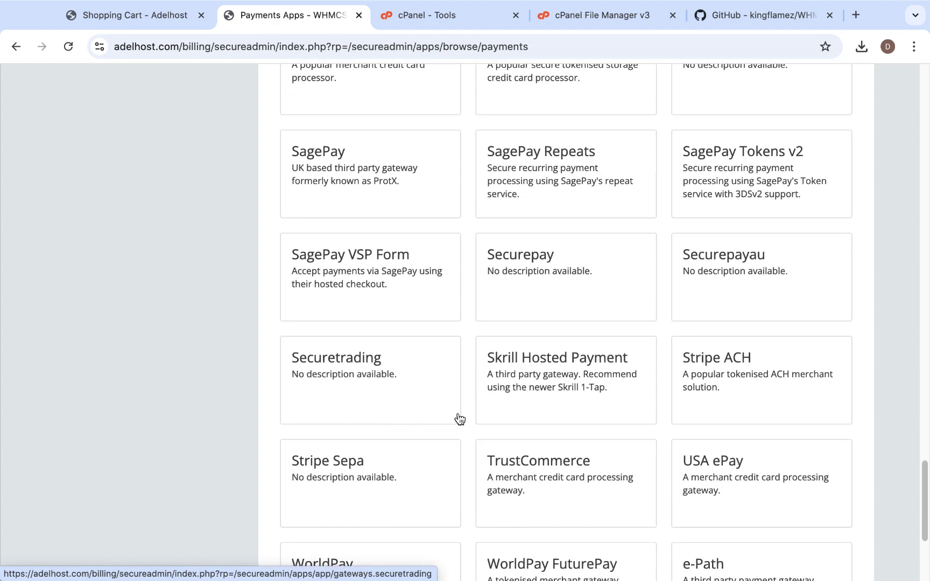
scroll(459, 418, "up", 4)
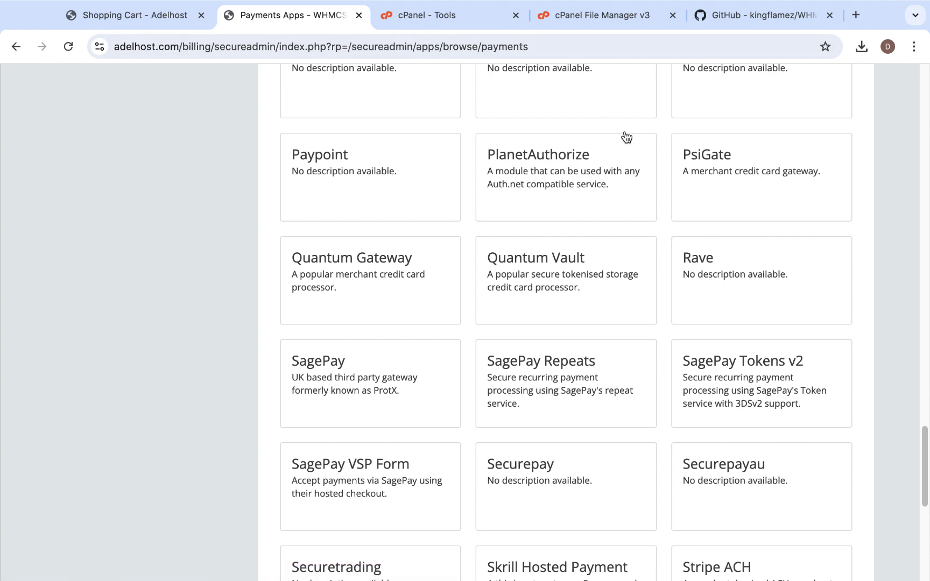
left_click(736, 276)
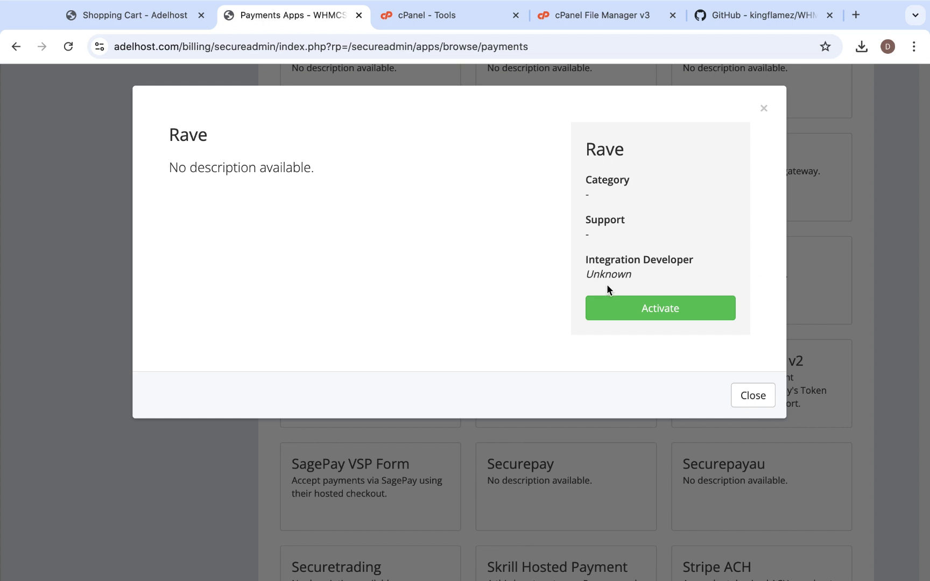
left_click(667, 310)
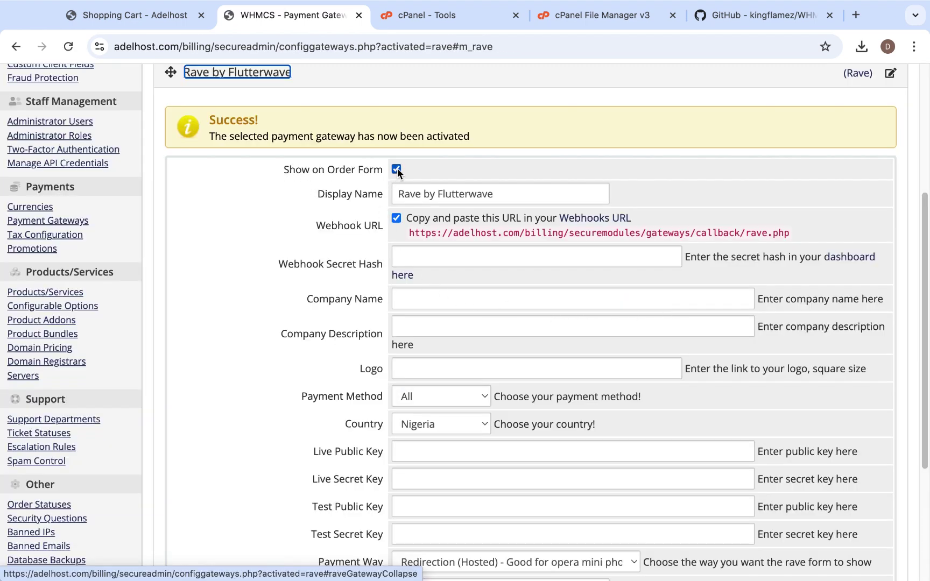
Check the payment methods on the shopping cart checkout page and shorten the Rave gateway's display name to Flutterwave.
left_click(129, 16)
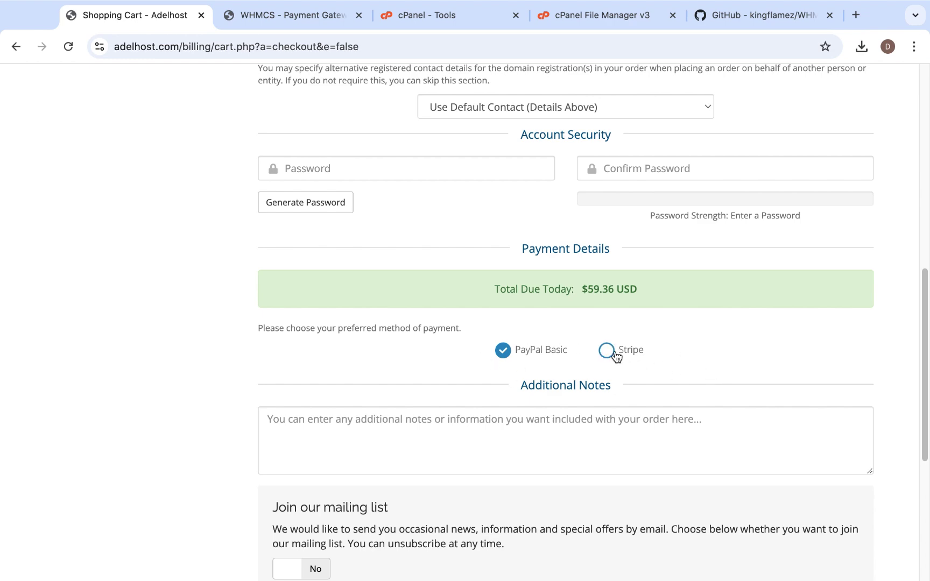
left_click(272, 15)
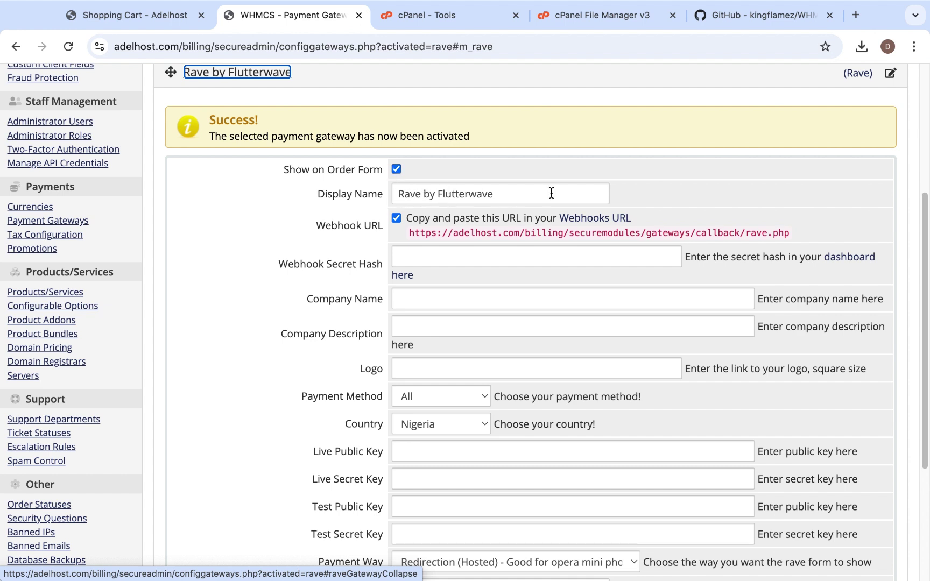
left_click(439, 194)
double_click(439, 194)
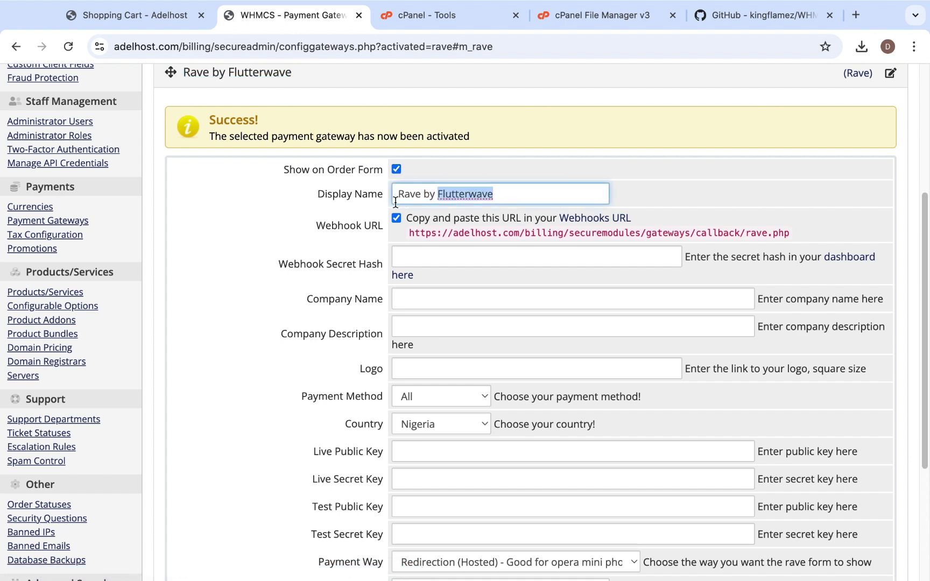
left_click_drag(439, 194, 396, 193)
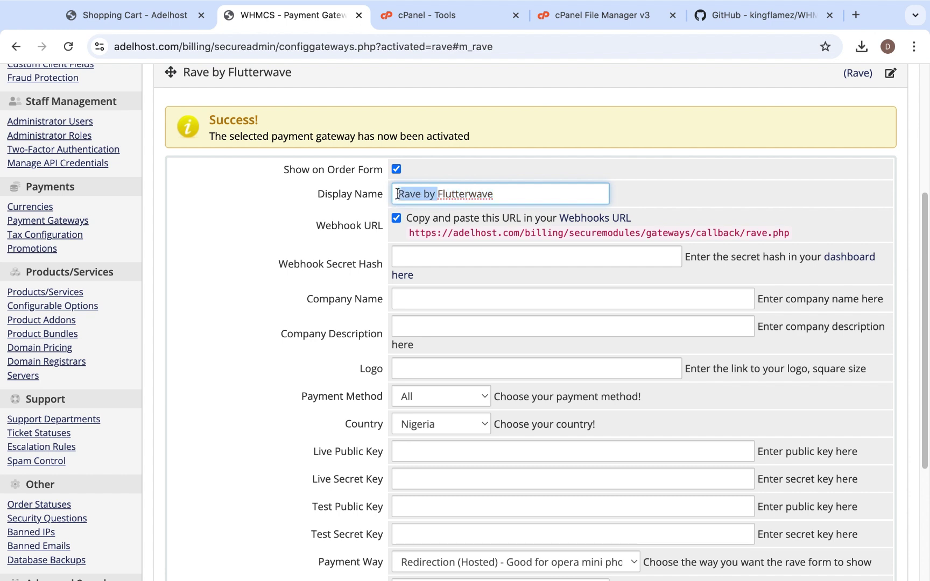
key("BackSpace")
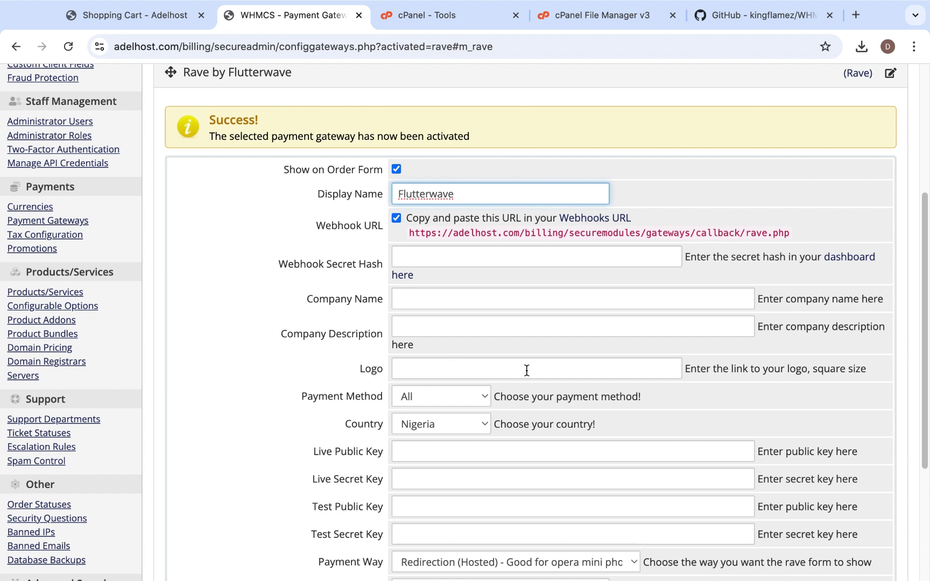
Review the Rave gateway's logo, payment method and country settings, choosing All as the payment method.
scroll(526, 370, "down", 1)
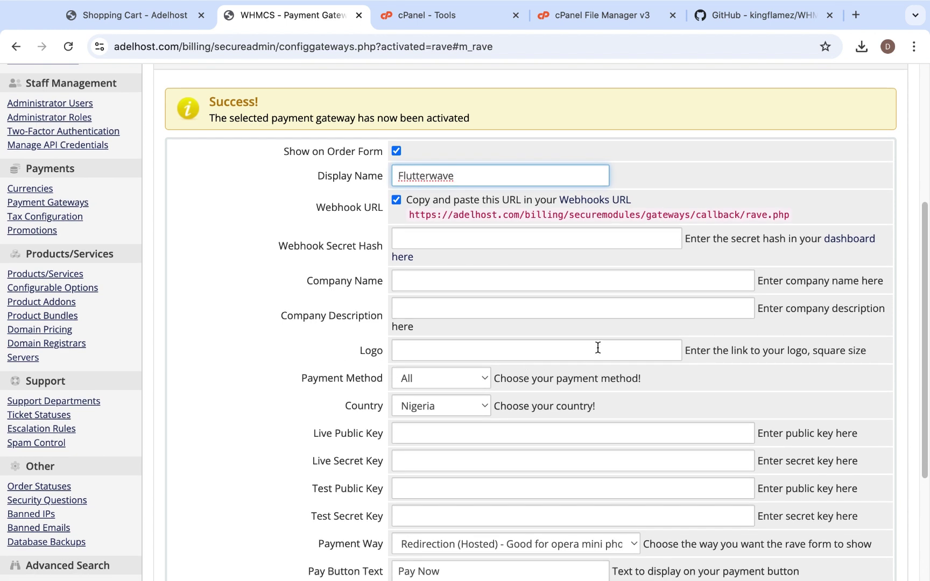
scroll(608, 352, "down", 2)
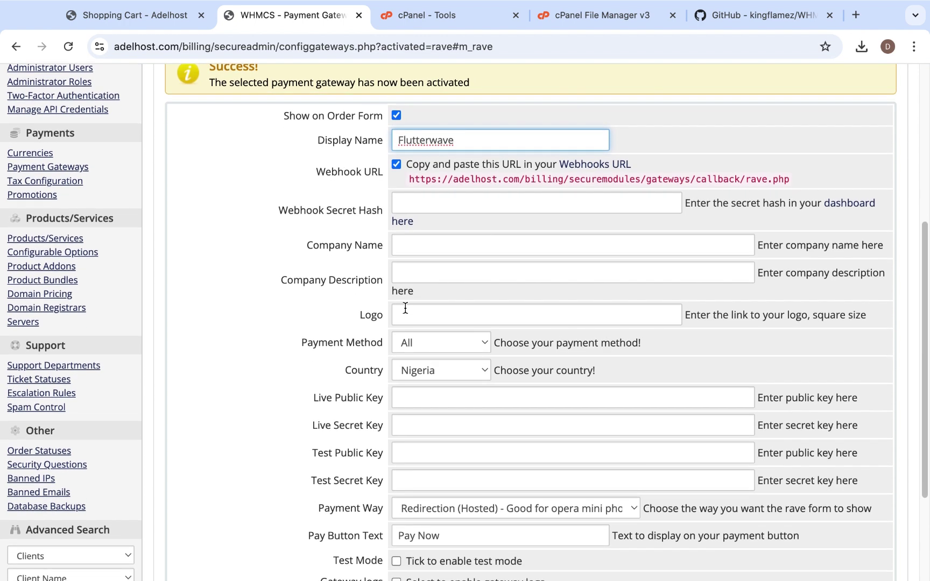
left_click(592, 317)
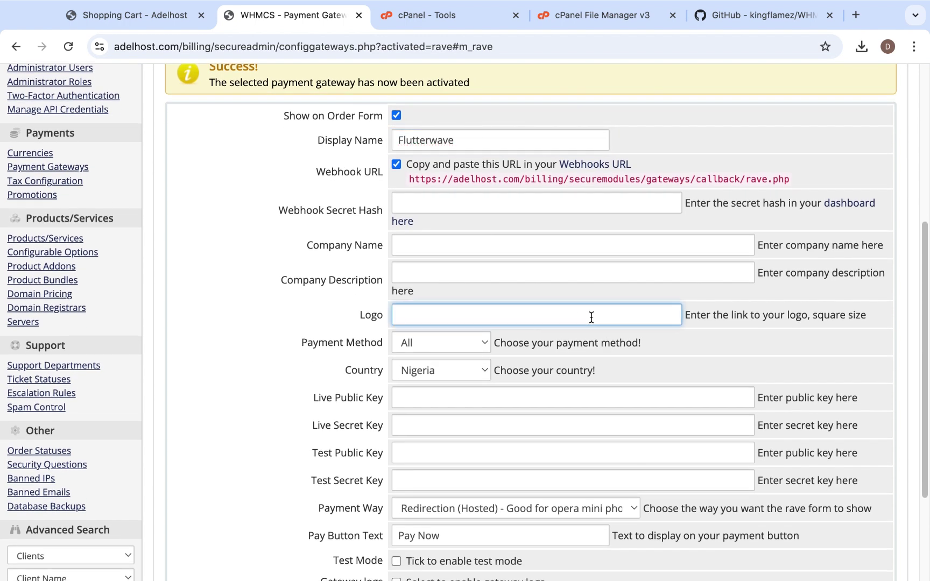
left_click(479, 342)
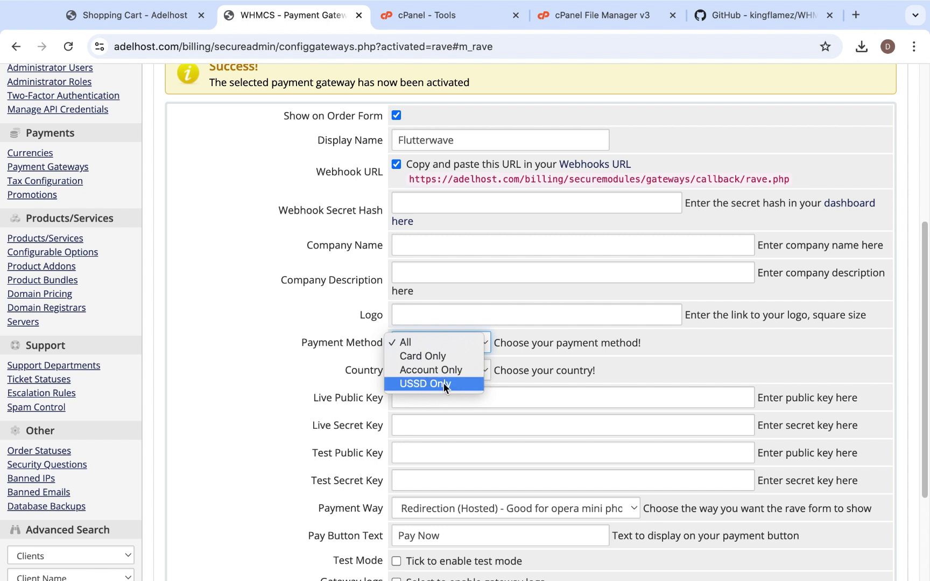
left_click(439, 346)
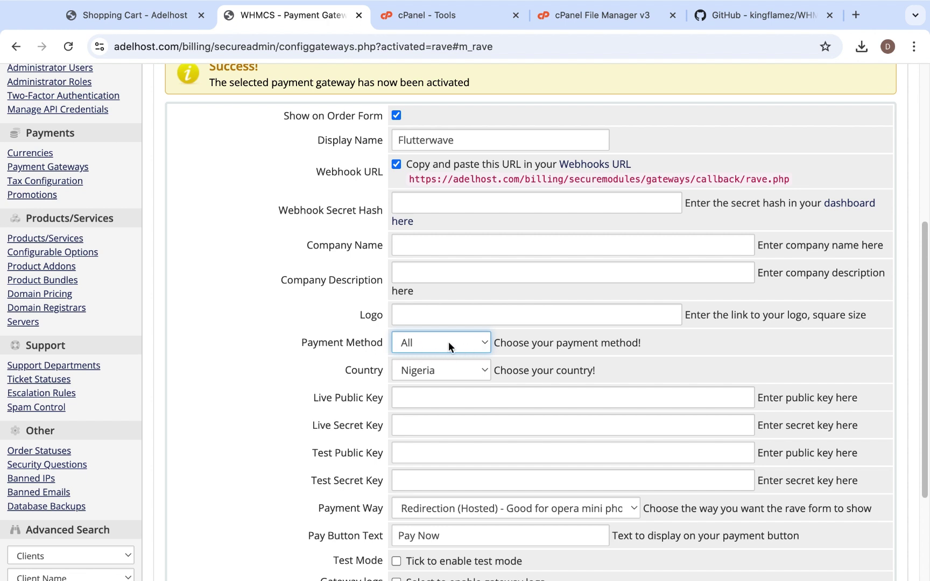
left_click(476, 370)
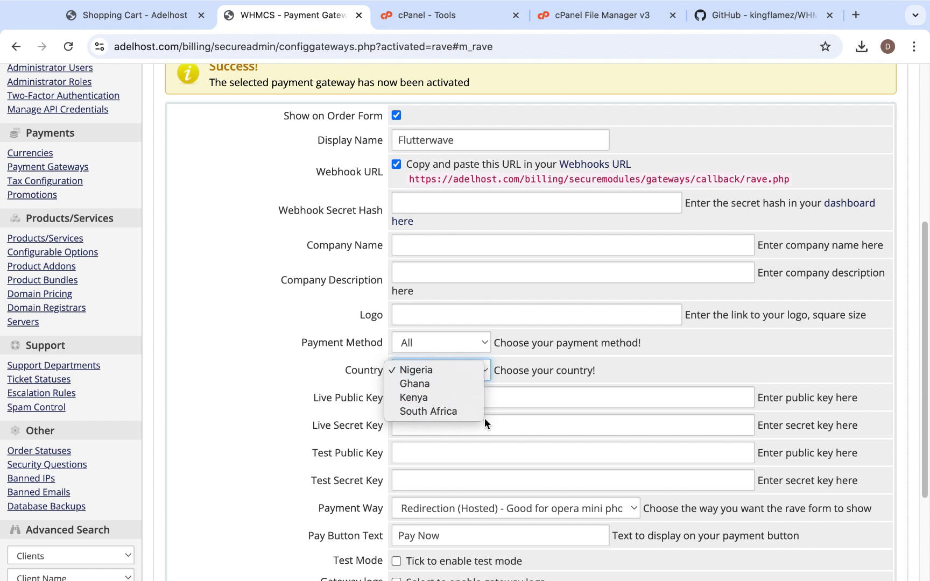
left_click(660, 367)
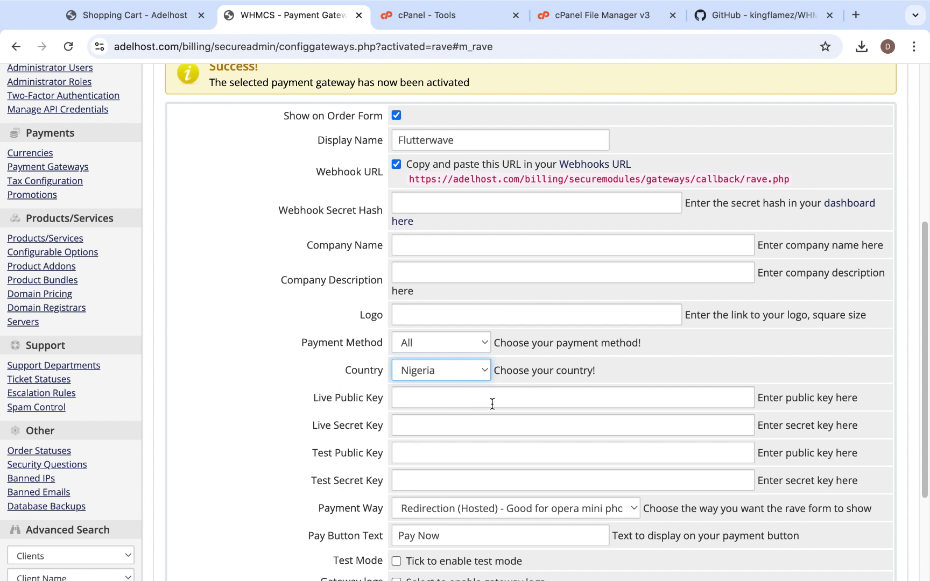
Go over the Rave gateway's API key, payment way and pay button text fields, and save the gateway settings.
scroll(492, 405, "down", 3)
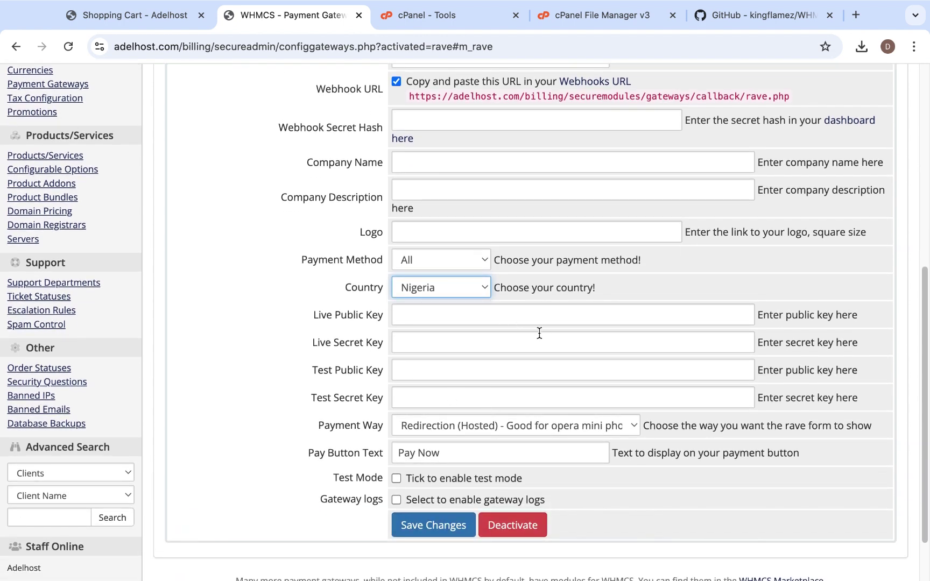
scroll(538, 331, "down", 1)
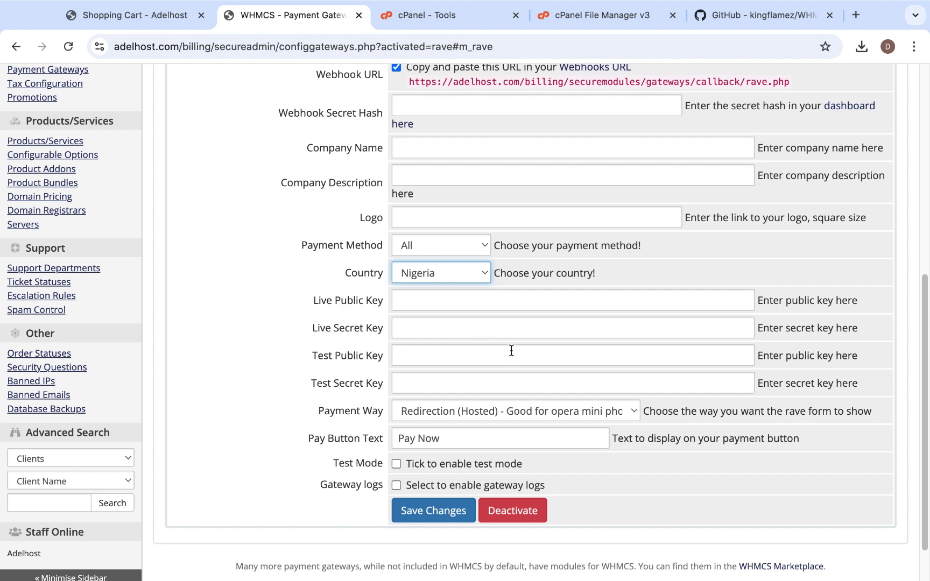
scroll(511, 351, "down", 1)
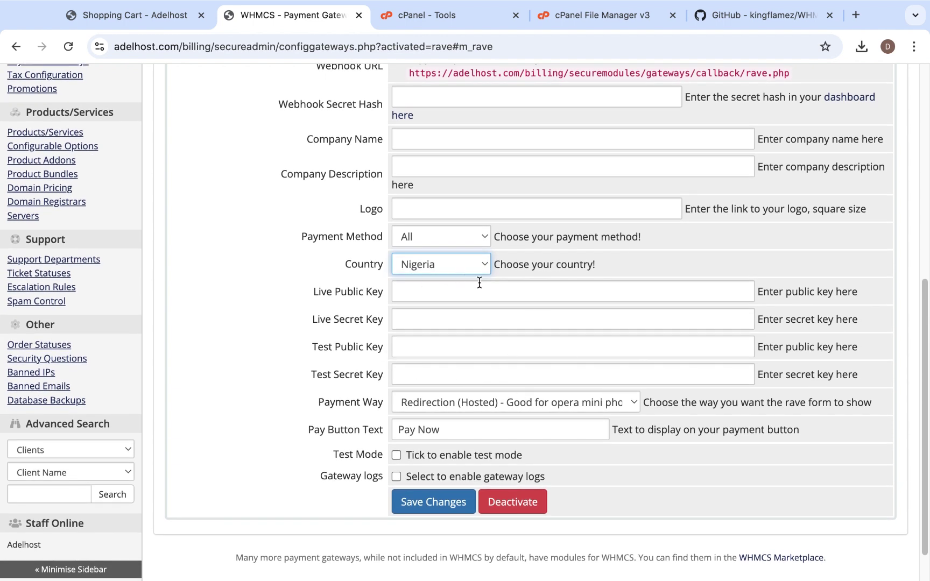
scroll(434, 379, "down", 1)
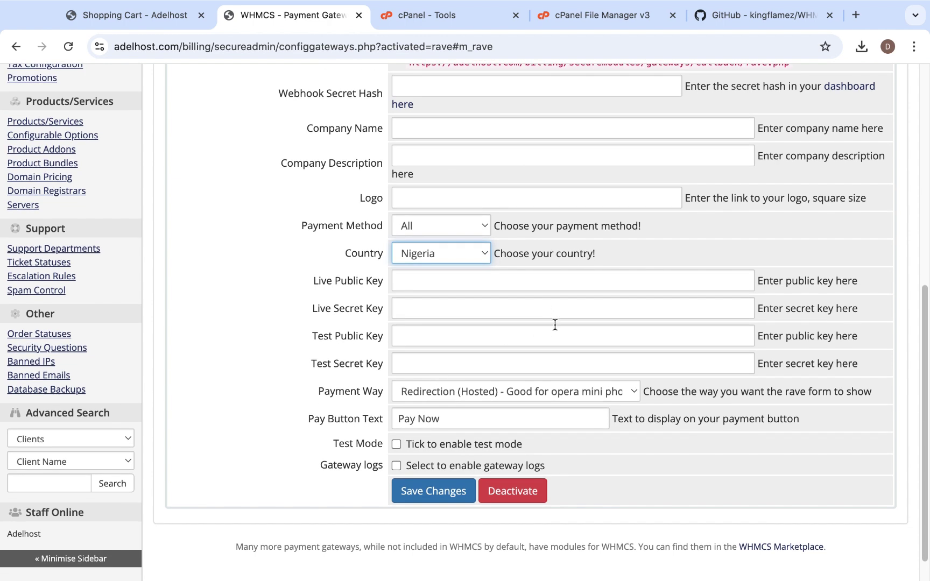
scroll(464, 366, "down", 2)
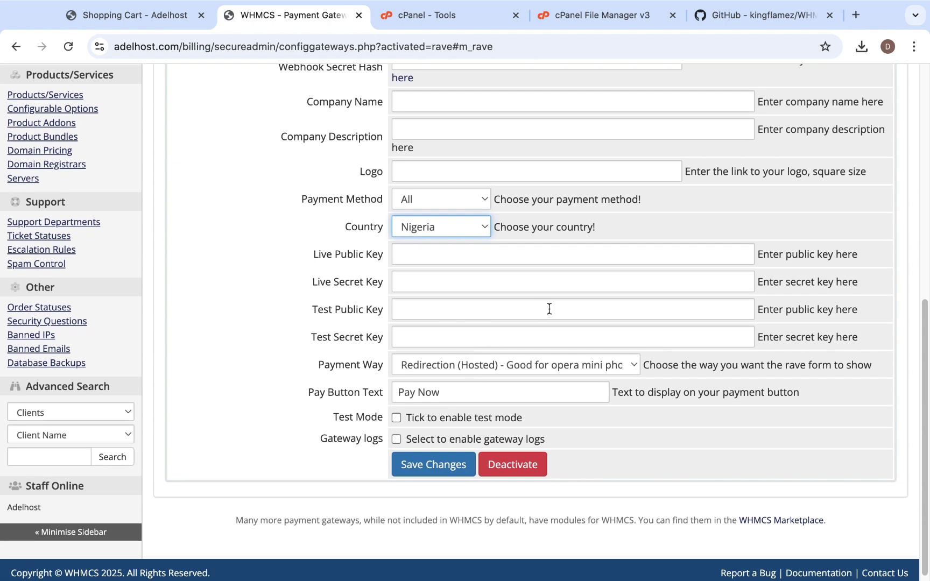
scroll(548, 309, "down", 1)
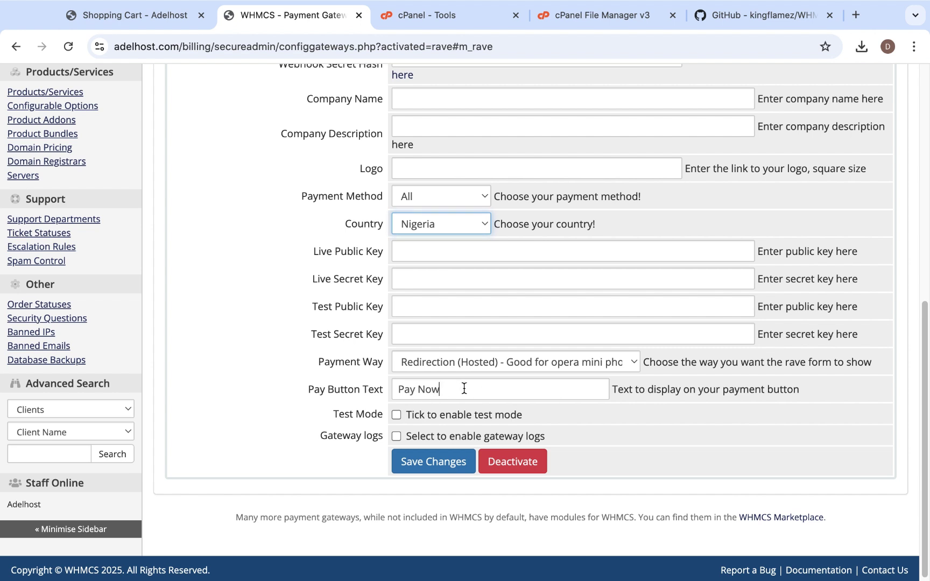
left_click_drag(463, 388, 396, 388)
left_click(495, 388)
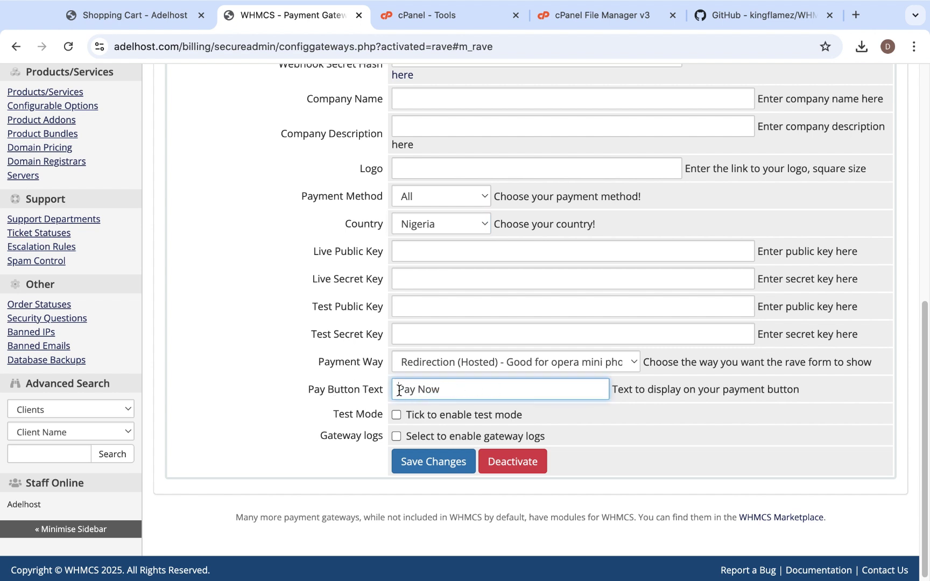
triple_click(490, 390)
left_click(481, 391)
scroll(644, 432, "down", 1)
left_click(429, 464)
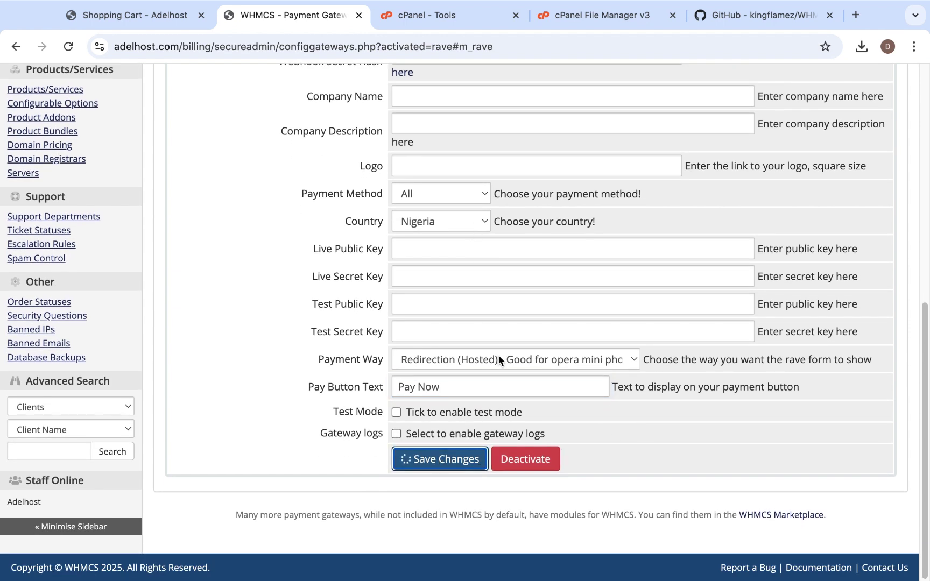
scroll(498, 356, "up", 2)
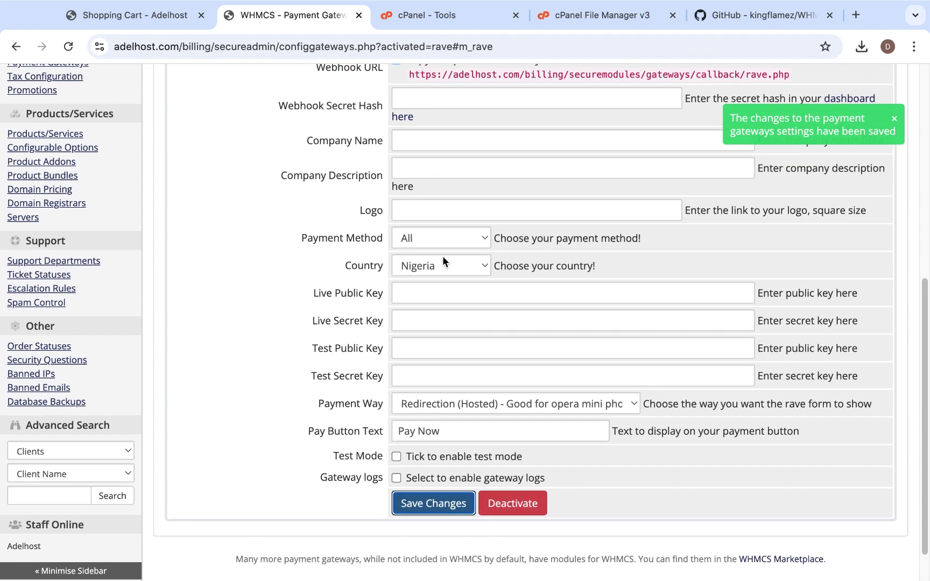
left_click(446, 265)
left_click(554, 283)
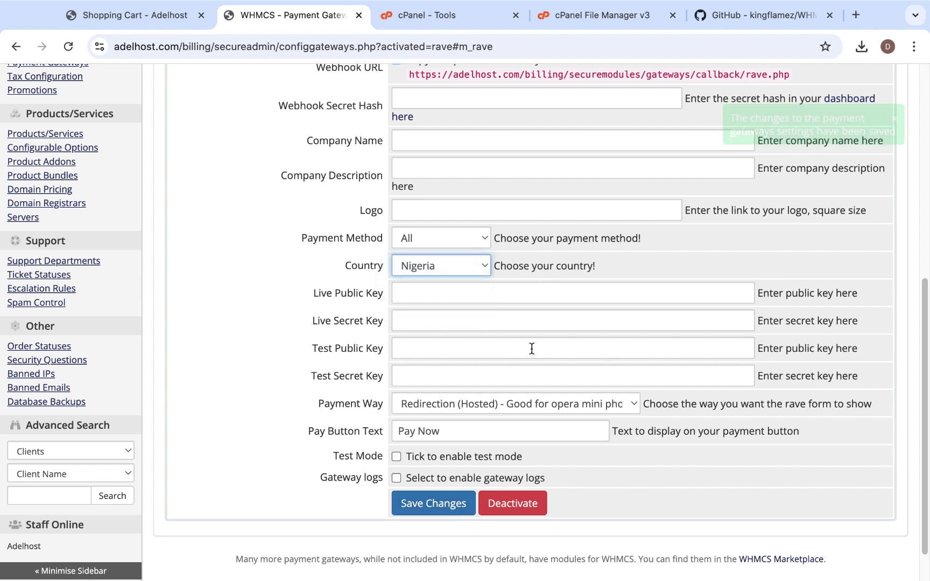
scroll(531, 349, "up", 12)
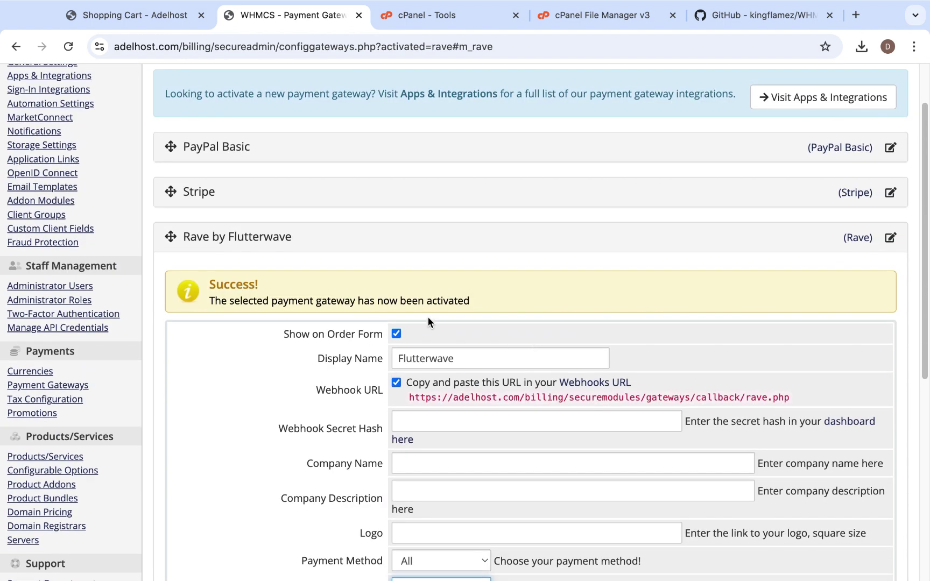
Reload the shopping cart checkout page and check whether Flutterwave is offered among the payment methods.
left_click(134, 15)
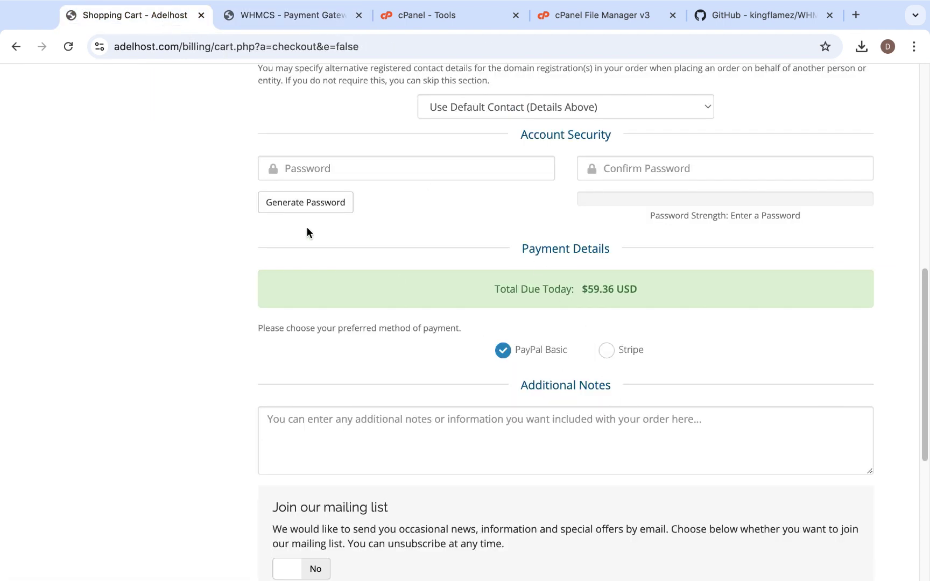
scroll(434, 279, "up", 4)
scroll(323, 215, "up", 5)
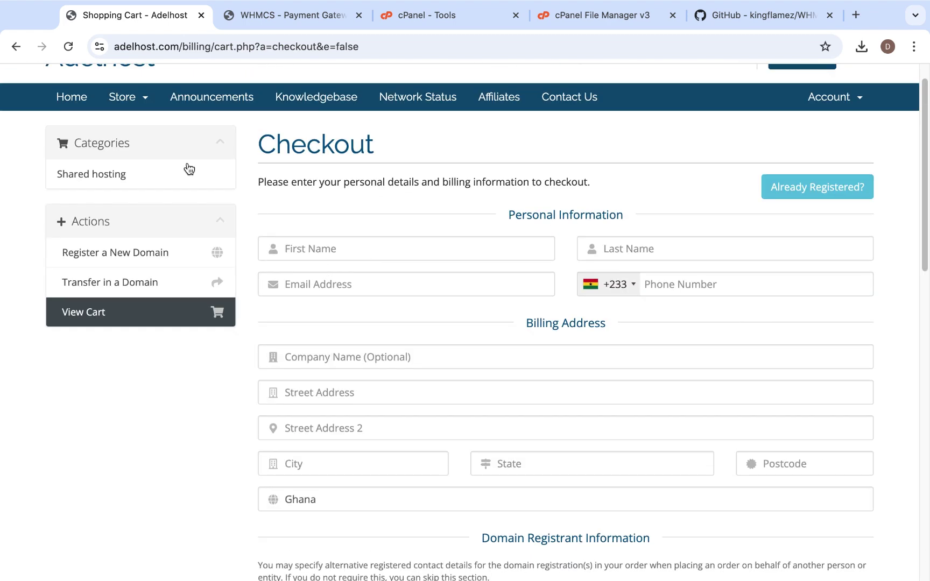
left_click(69, 47)
scroll(693, 413, "down", 10)
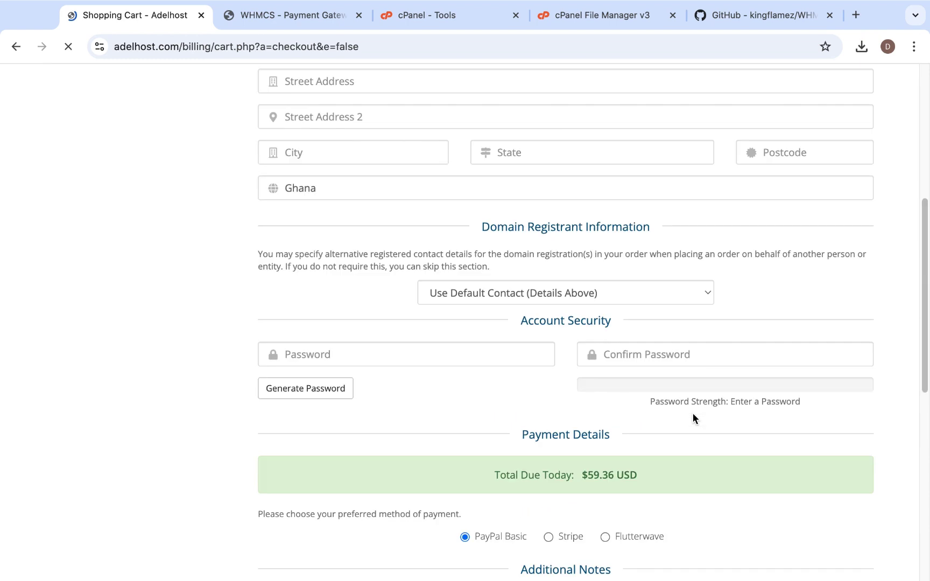
scroll(692, 413, "down", 3)
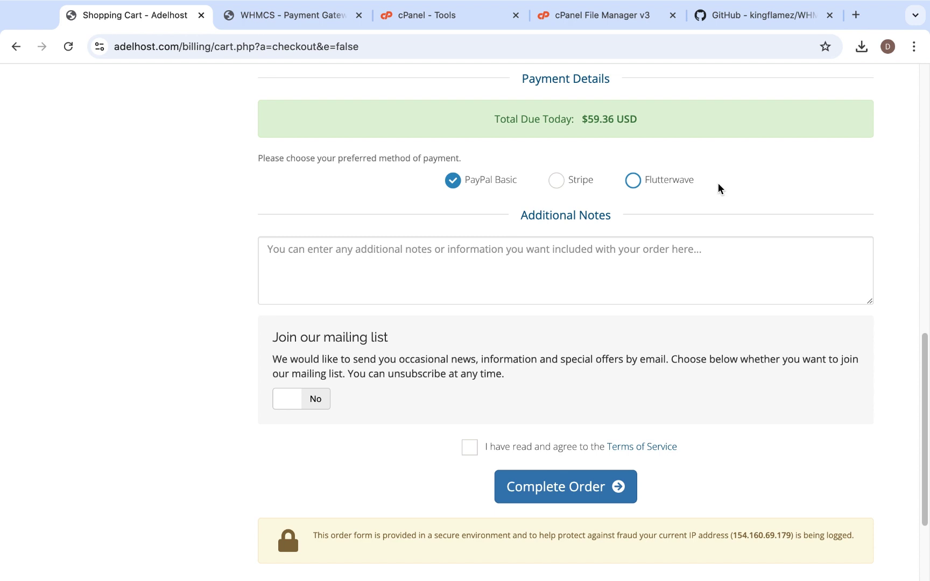
scroll(617, 371, "down", 1)
scroll(617, 372, "down", 3)
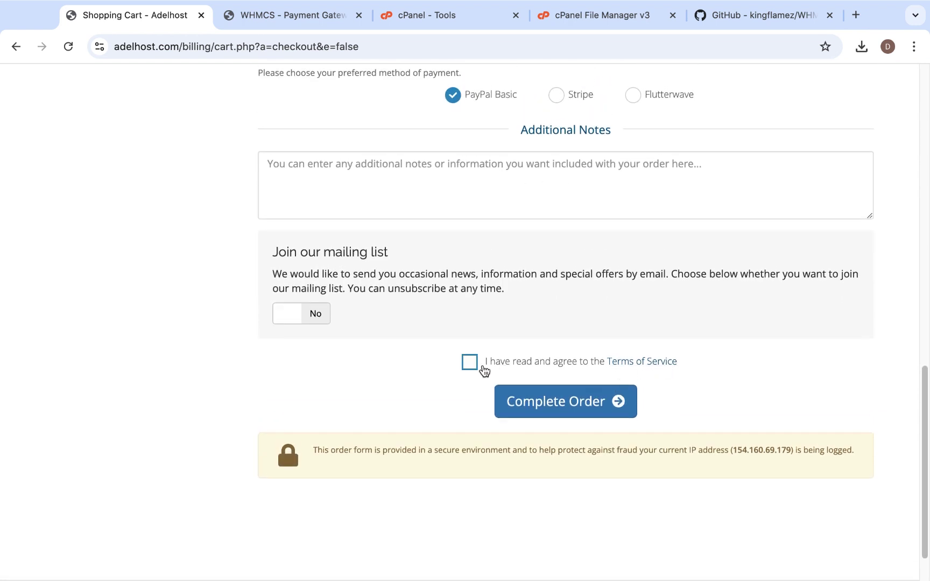
Accept the terms of service on the checkout page and try to complete the order with PayPal Basic.
left_click(469, 363)
scroll(685, 321, "up", 10)
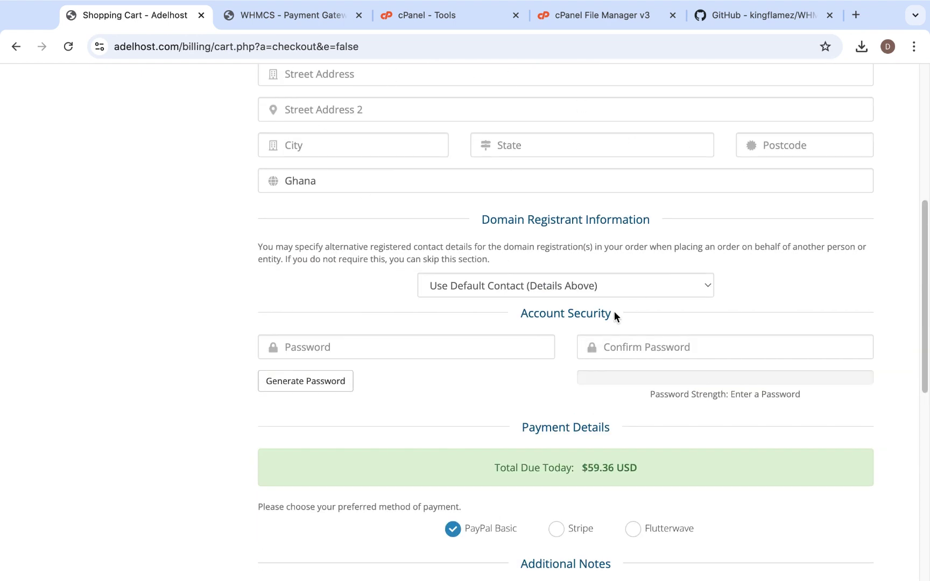
scroll(572, 323, "down", 8)
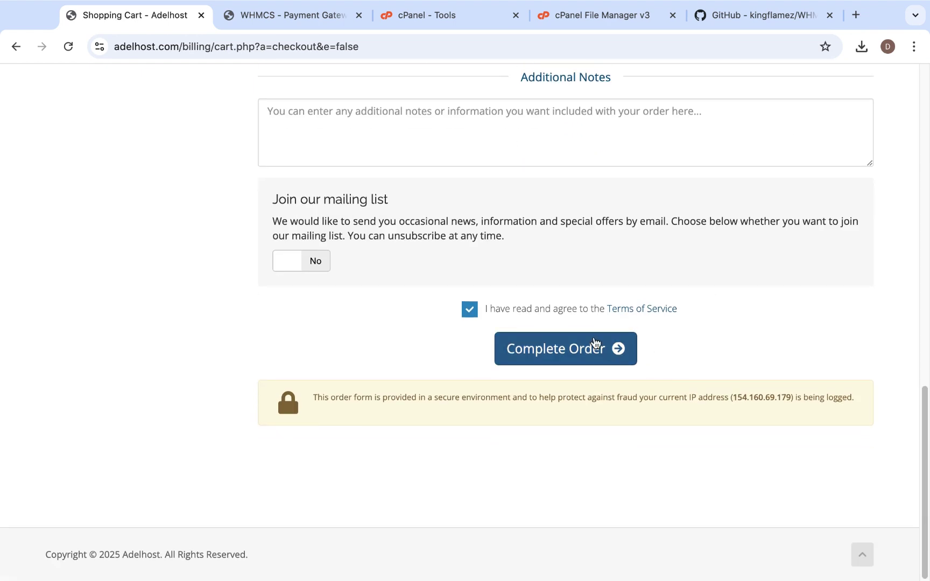
left_click(591, 350)
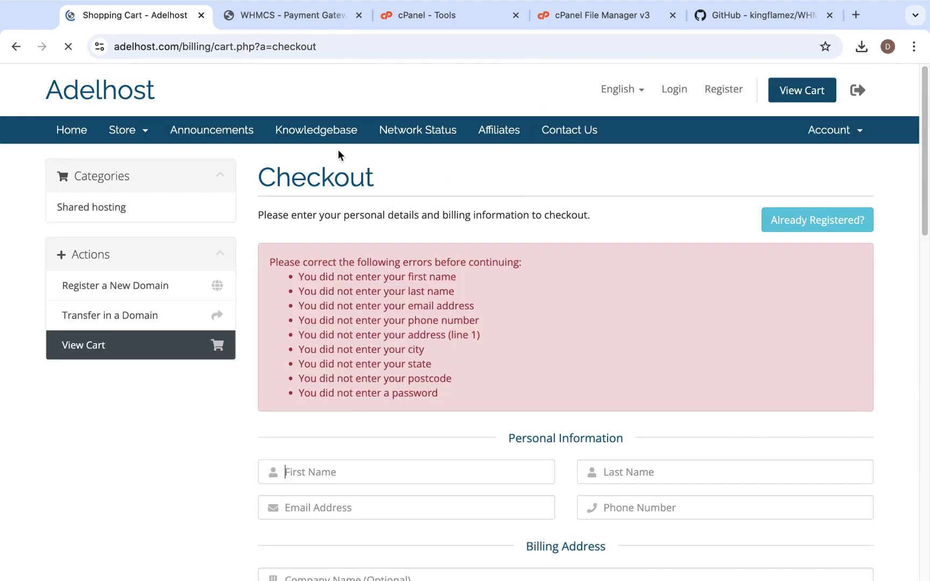
Look through the checkout form's customer detail fields and its payment methods.
scroll(547, 401, "down", 4)
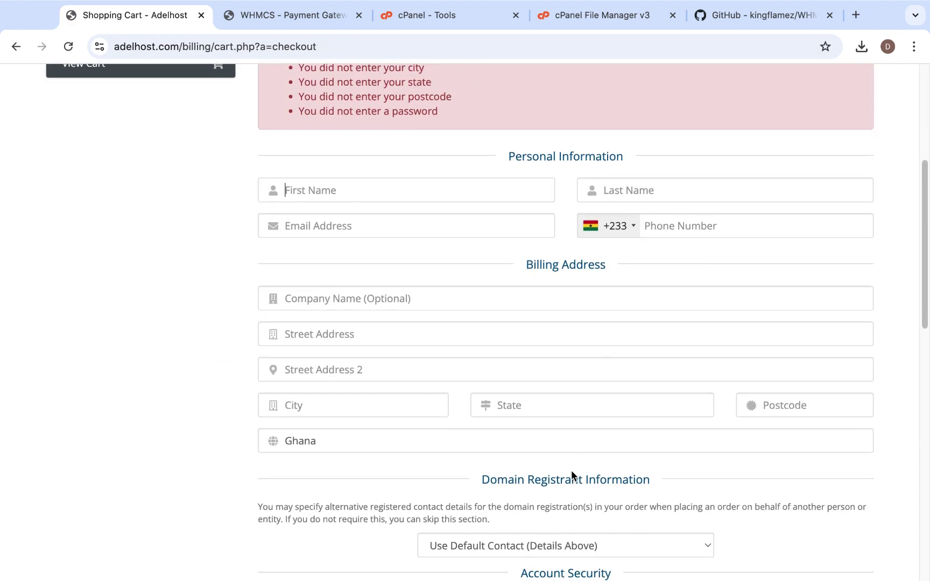
scroll(571, 469, "down", 12)
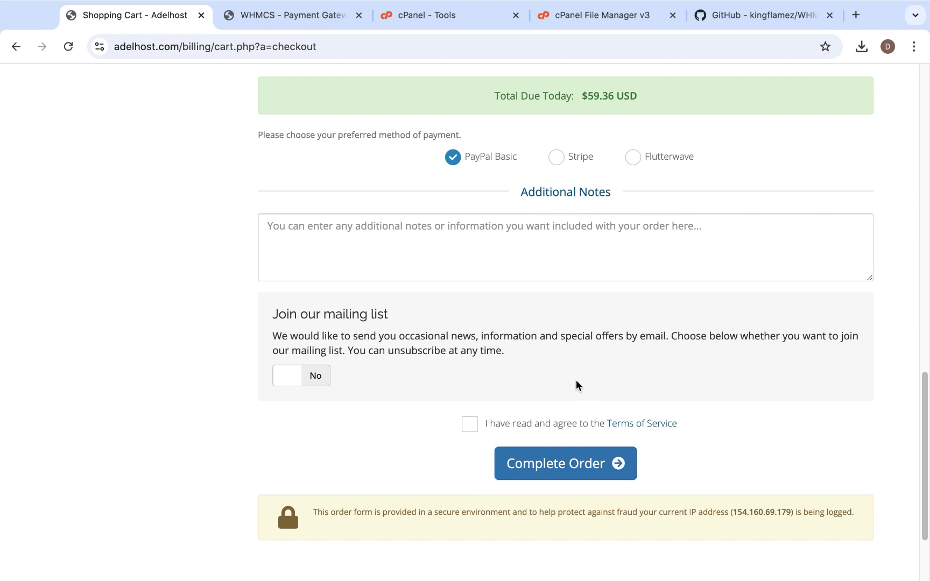
scroll(576, 386, "up", 5)
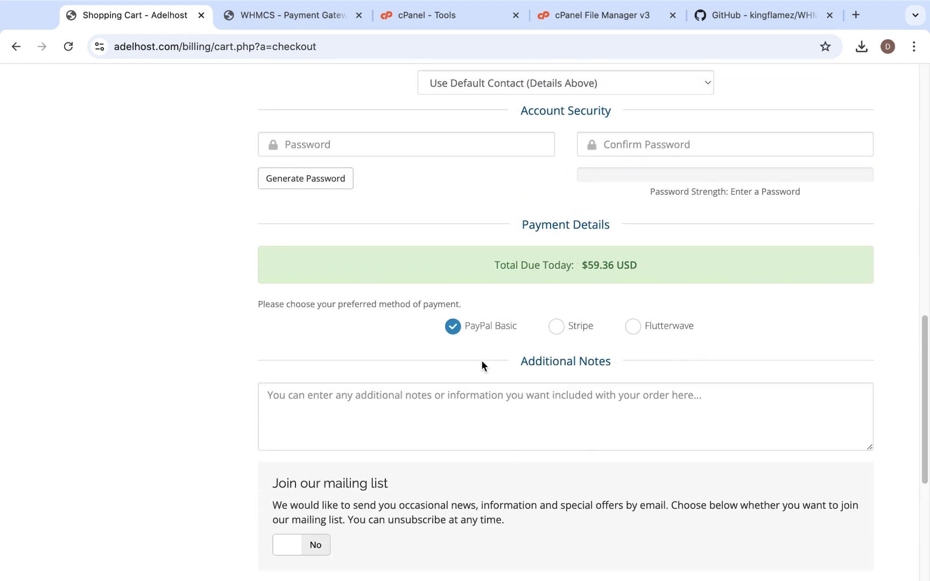
scroll(585, 381, "up", 15)
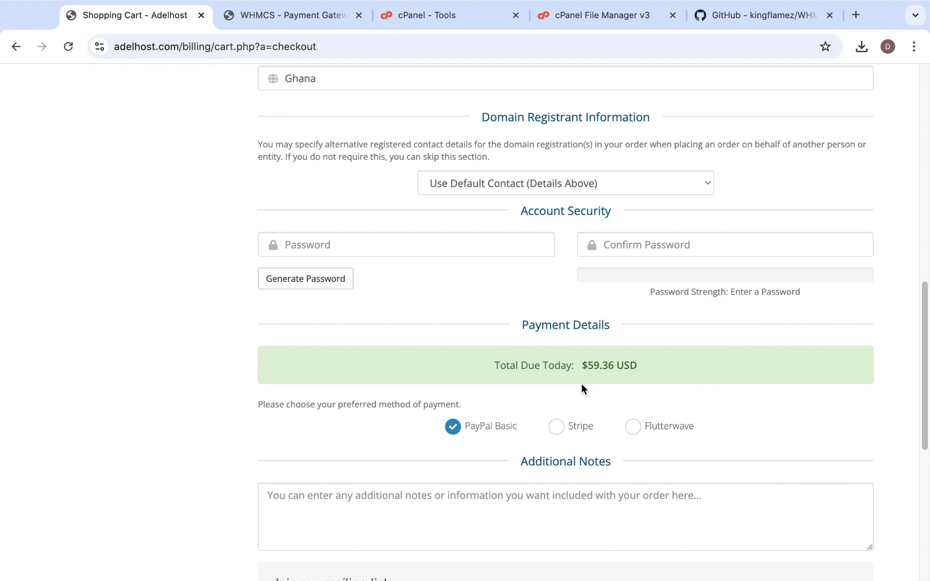
scroll(581, 382, "up", 3)
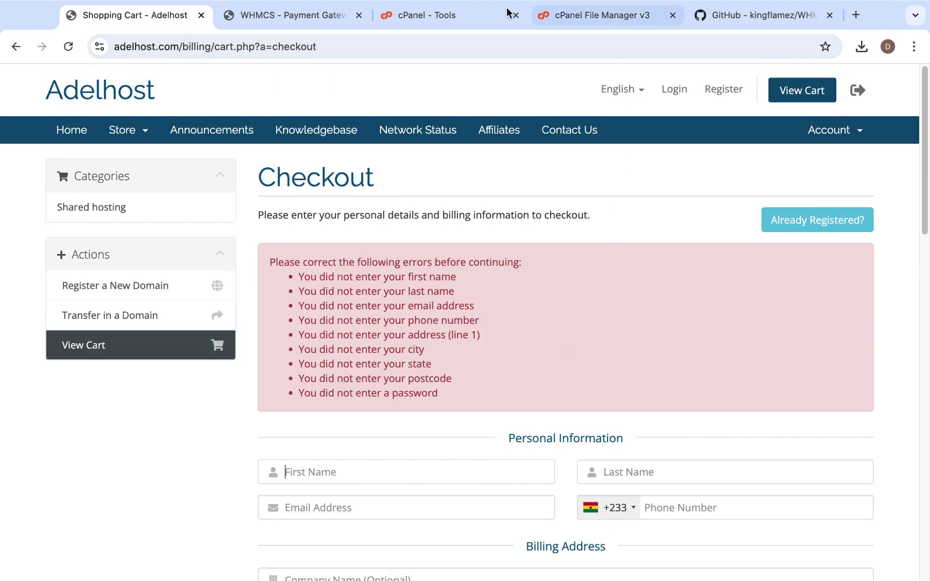
Return to the WHMCS Payment Gateways page and review the gateway list and the Rave by Flutterwave settings.
left_click(270, 18)
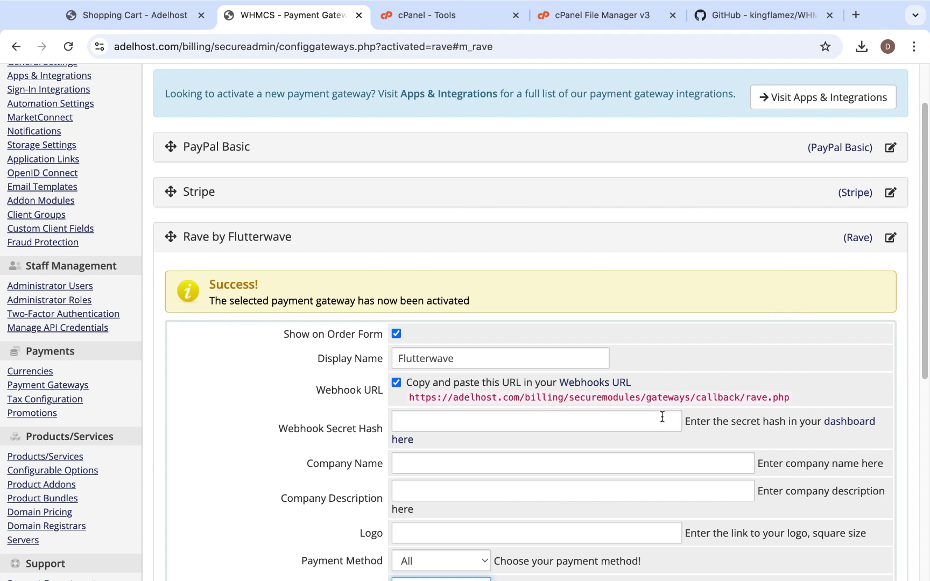
scroll(662, 416, "up", 2)
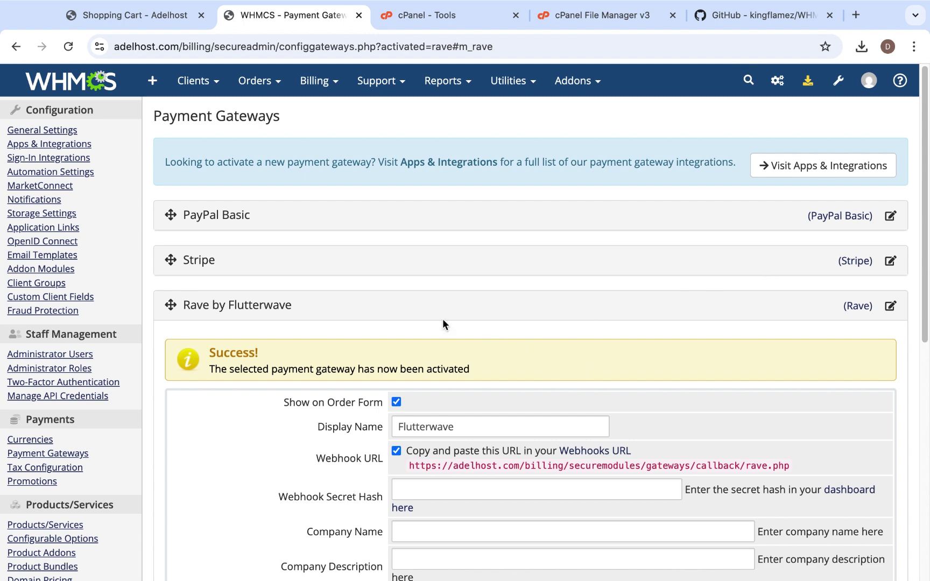
scroll(573, 421, "down", 3)
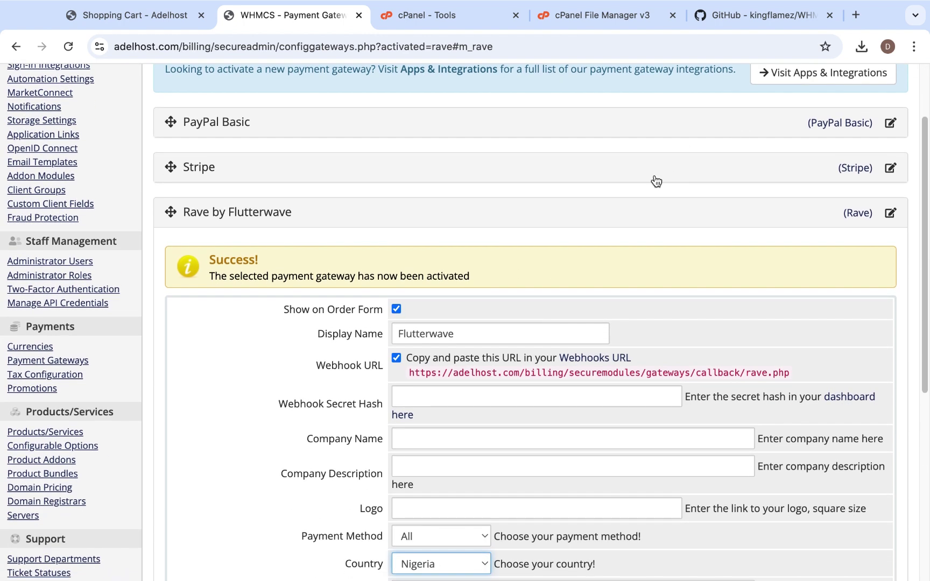
scroll(467, 382, "down", 1)
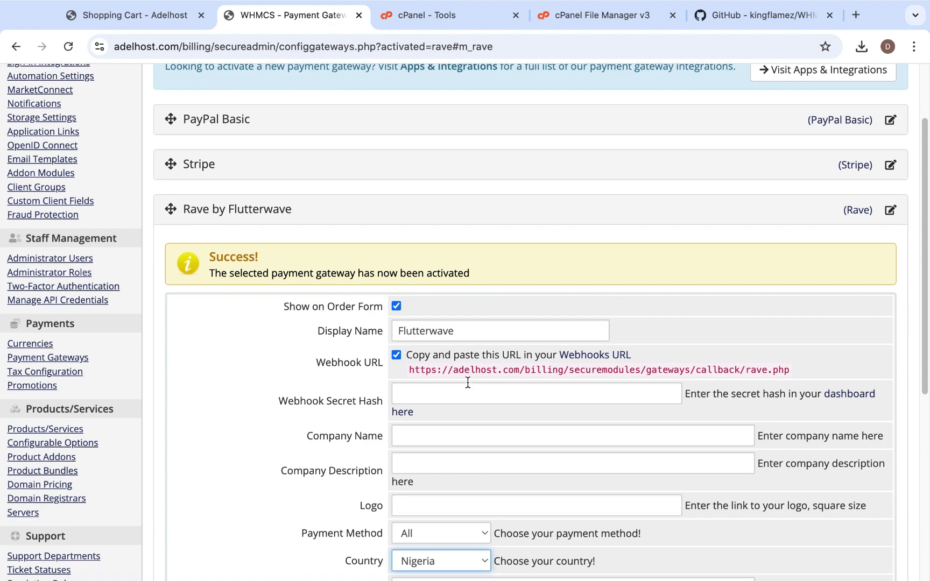
scroll(467, 382, "down", 2)
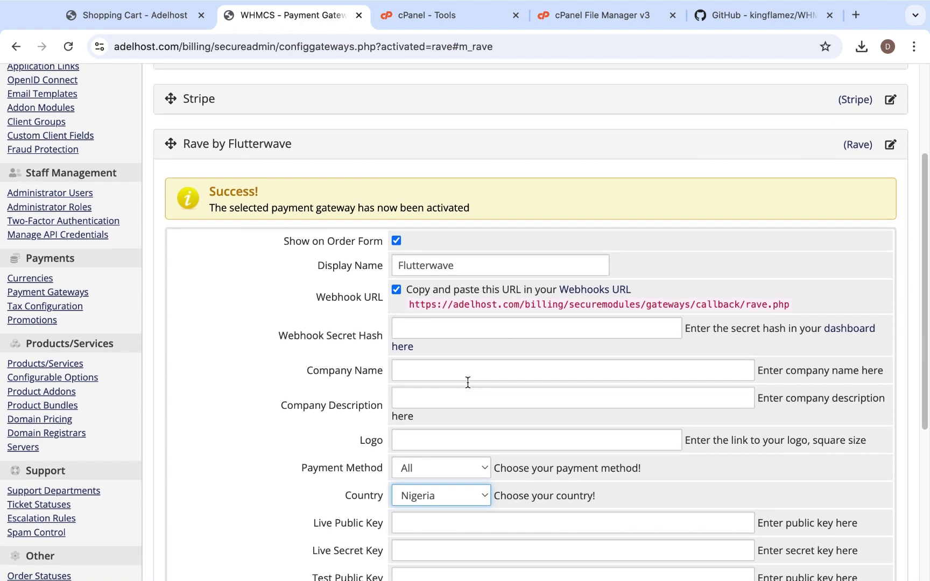
scroll(473, 383, "down", 5)
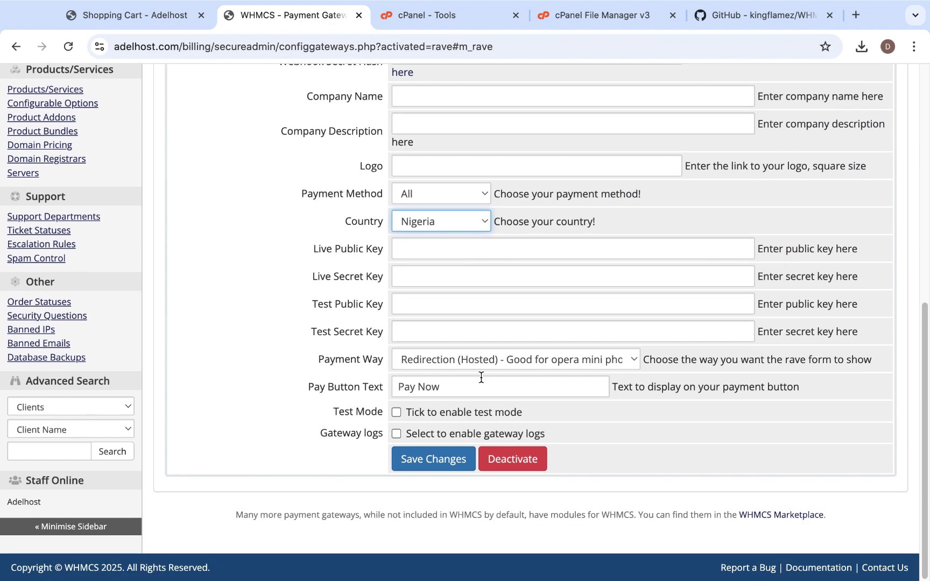